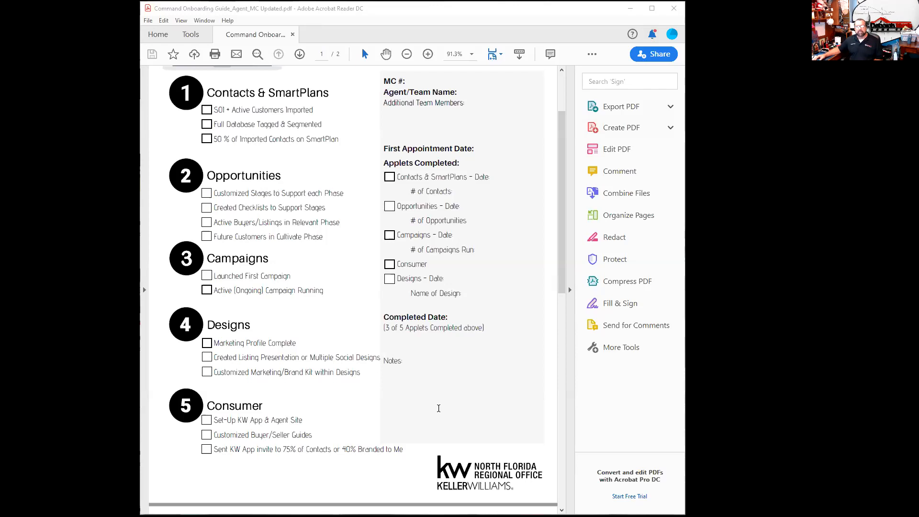
Switch from Acrobat Reader to the Command My Design Templates page in the browser.
{"action": "key", "text": "alt+Tab"}
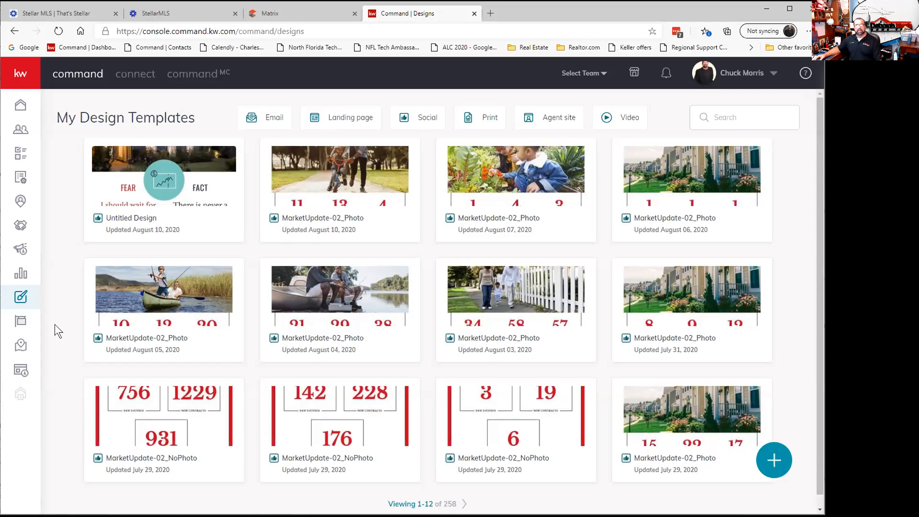
Open the August 10 Casselberry market update design, then bring up the Stellar MLS Matrix page.
{"action": "left_click", "coordinate": [331, 177]}
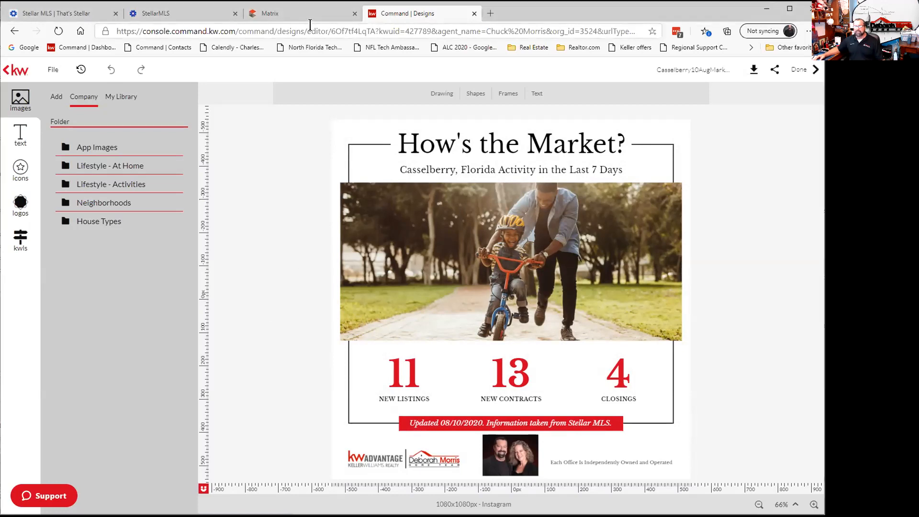
{"action": "left_click", "coordinate": [311, 19]}
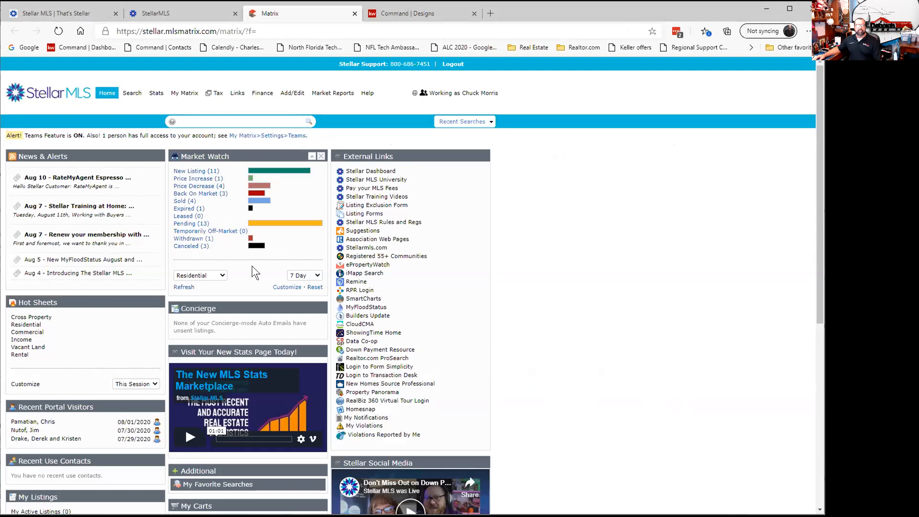
Remove Casselberry from the Market Watch city filter and save it.
{"action": "left_click", "coordinate": [281, 288]}
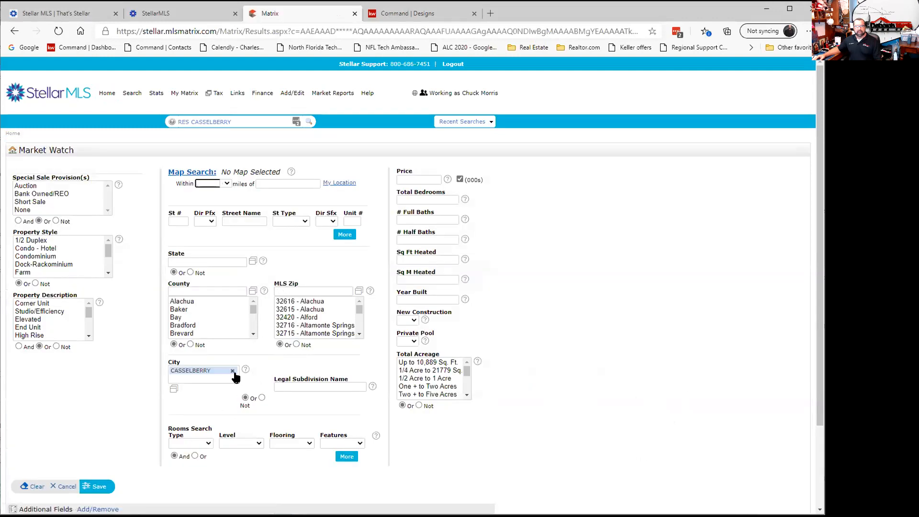
{"action": "left_click", "coordinate": [233, 371]}
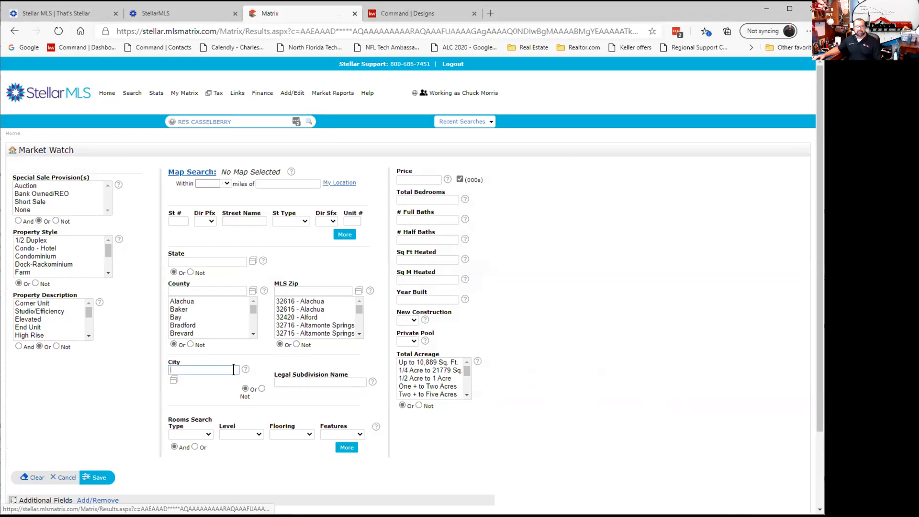
{"action": "left_click", "coordinate": [98, 477]}
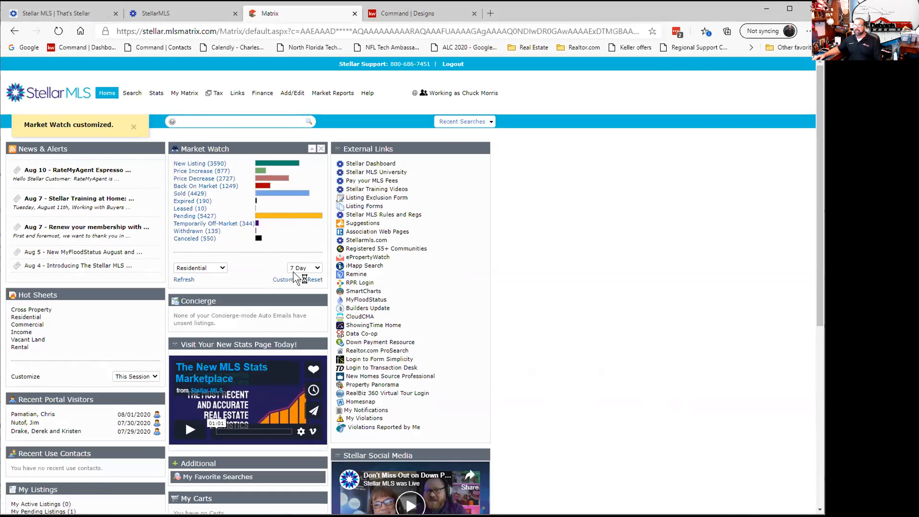
Set the Market Watch city filter to Longwood and save it, giving 25 new, 36 pending, 23 sold.
{"action": "left_click", "coordinate": [283, 280]}
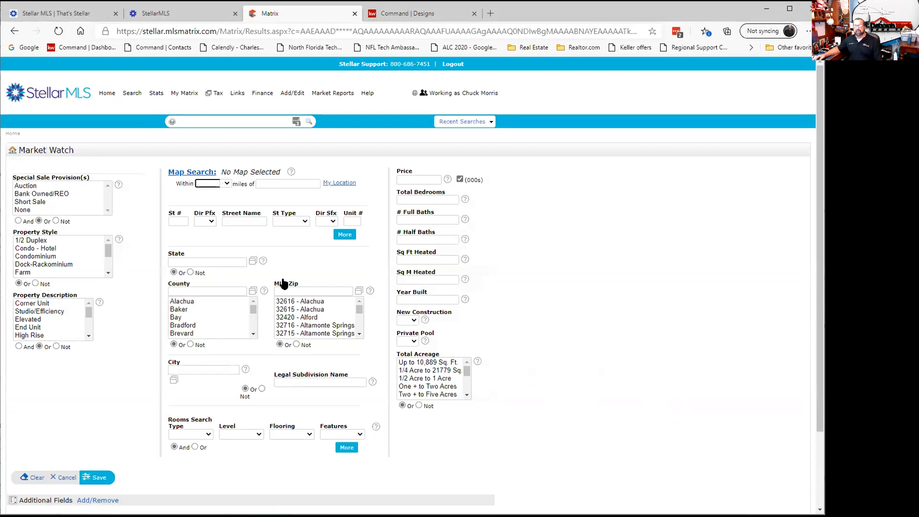
{"action": "left_click", "coordinate": [210, 369]}
{"action": "type", "text": "Longwood"}
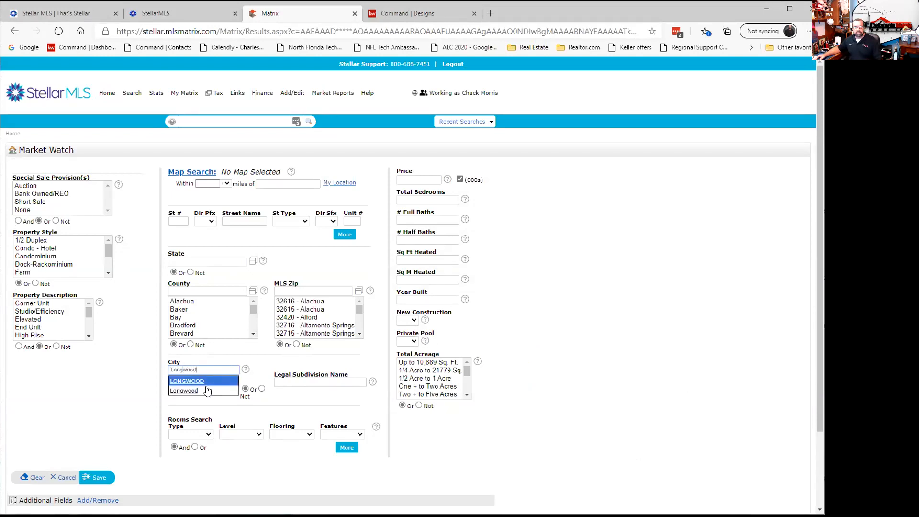
{"action": "key", "text": "Return"}
{"action": "left_click", "coordinate": [94, 486]}
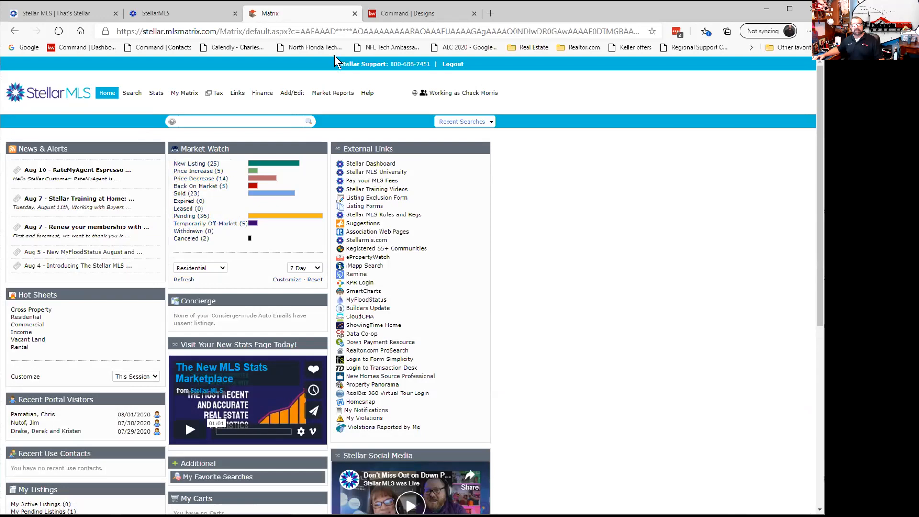
Exit the Casselberry design editor and close the template picker to reach the design gallery.
{"action": "left_click", "coordinate": [393, 16]}
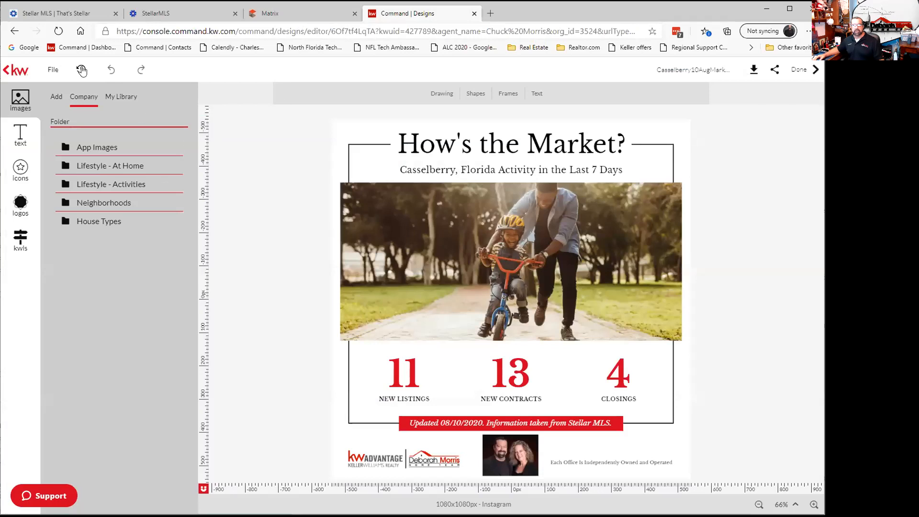
{"action": "left_click", "coordinate": [8, 71]}
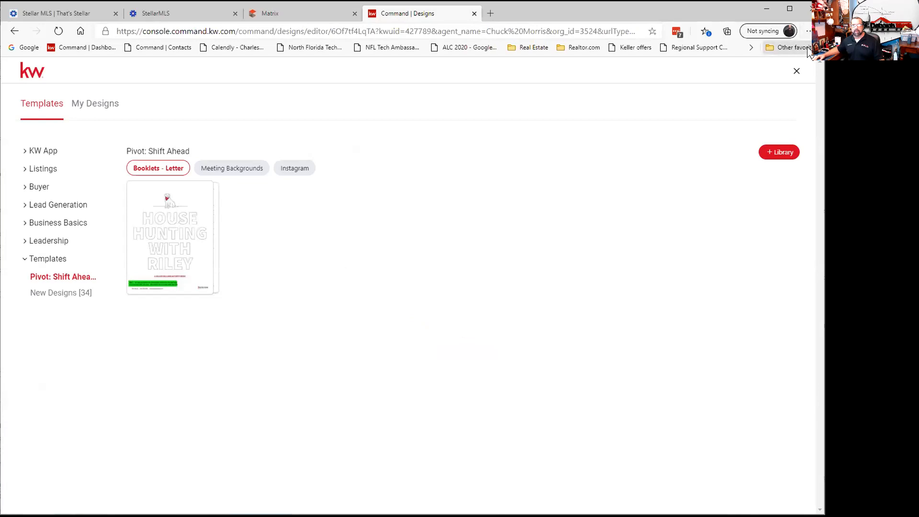
{"action": "left_click", "coordinate": [795, 71]}
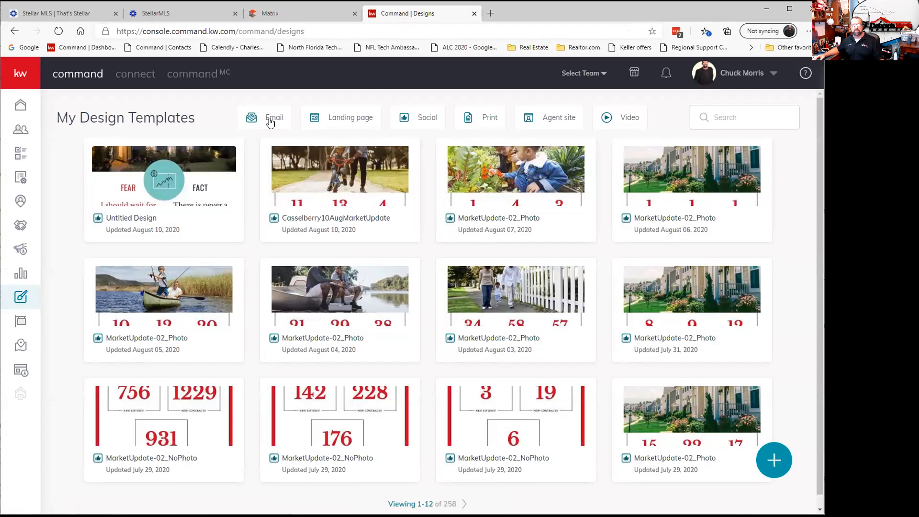
Try the Agent site, Print, Social, Landing page and Email filters, settle on Social, and start a new design.
{"action": "left_click", "coordinate": [544, 123]}
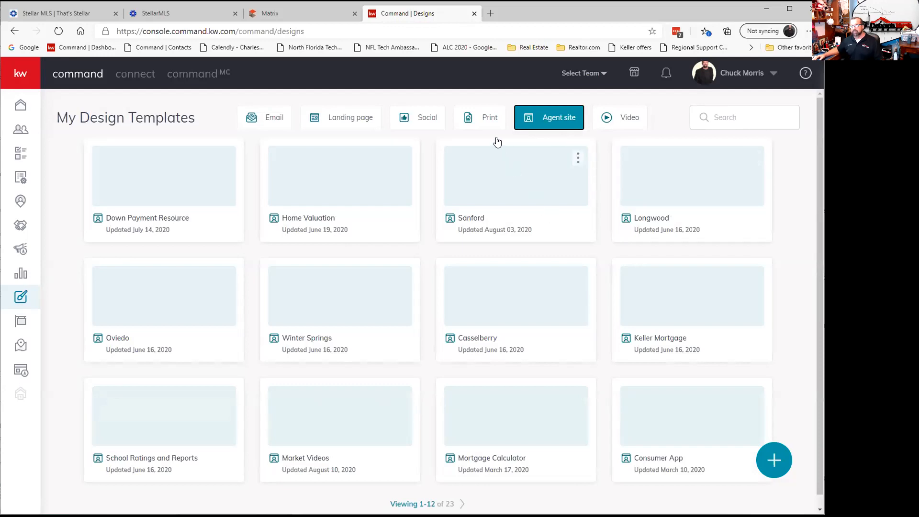
{"action": "left_click", "coordinate": [481, 118]}
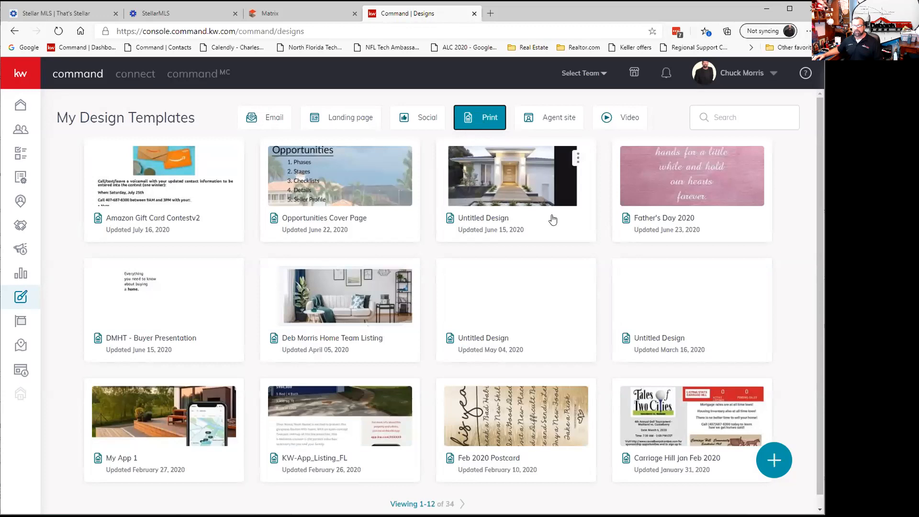
{"action": "left_click", "coordinate": [405, 120]}
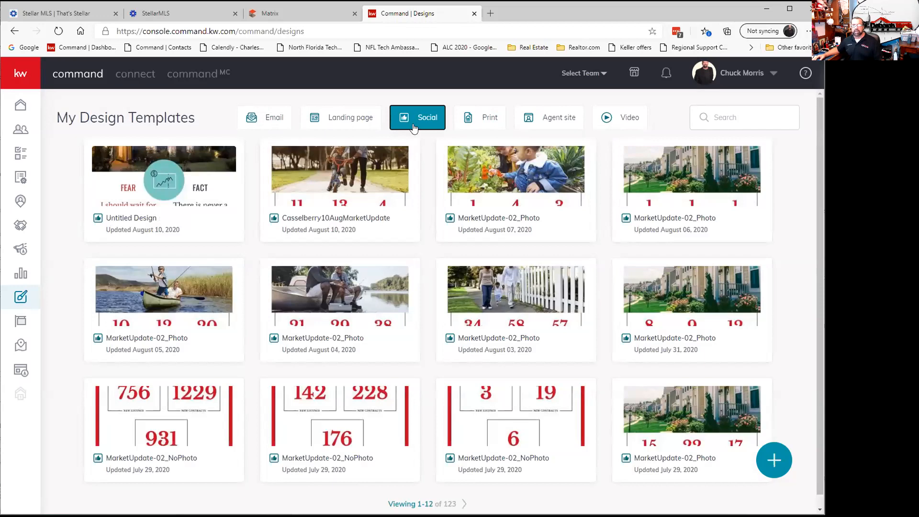
{"action": "left_click", "coordinate": [338, 118]}
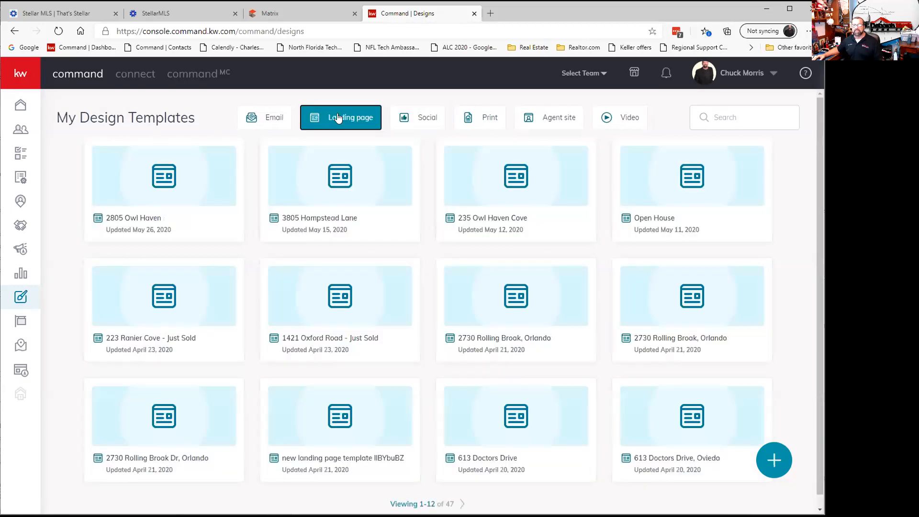
{"action": "left_click", "coordinate": [273, 117]}
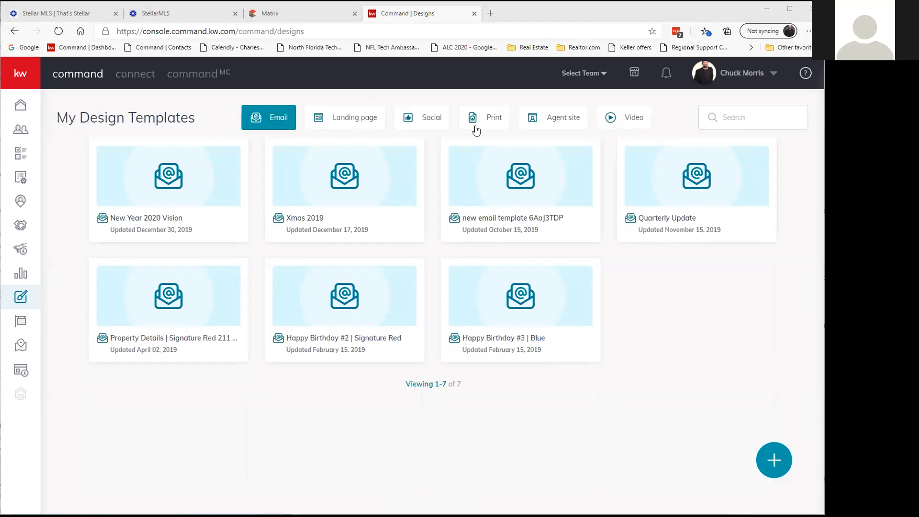
{"action": "left_click", "coordinate": [418, 122]}
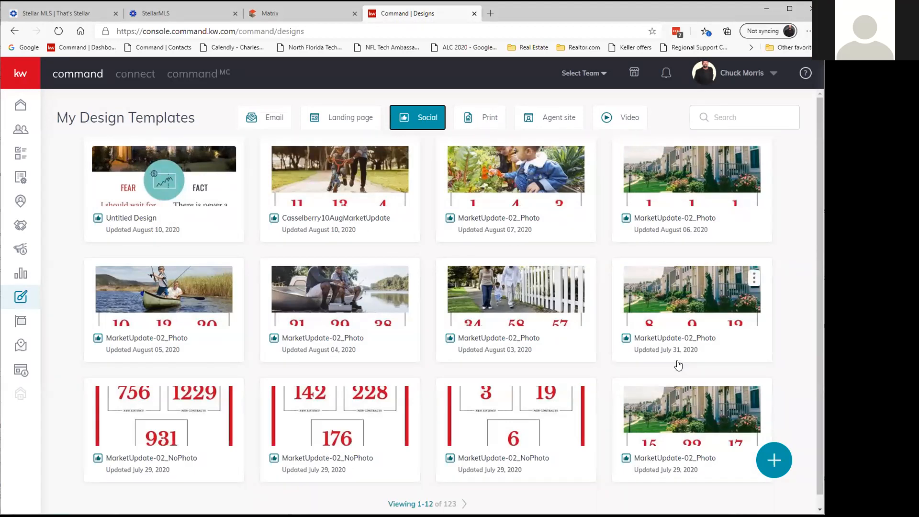
{"action": "left_click", "coordinate": [773, 460]}
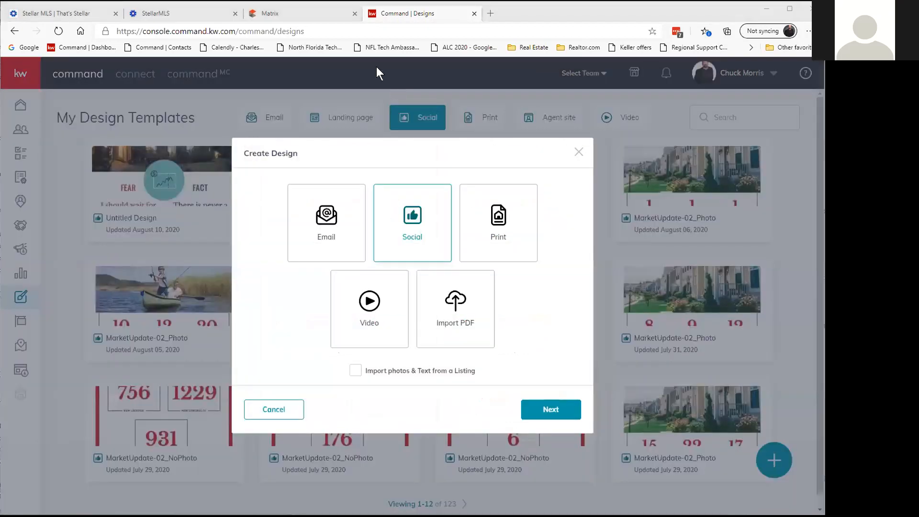
Choose Social as the new design type and show the Instagram templates.
{"action": "left_click", "coordinate": [390, 229]}
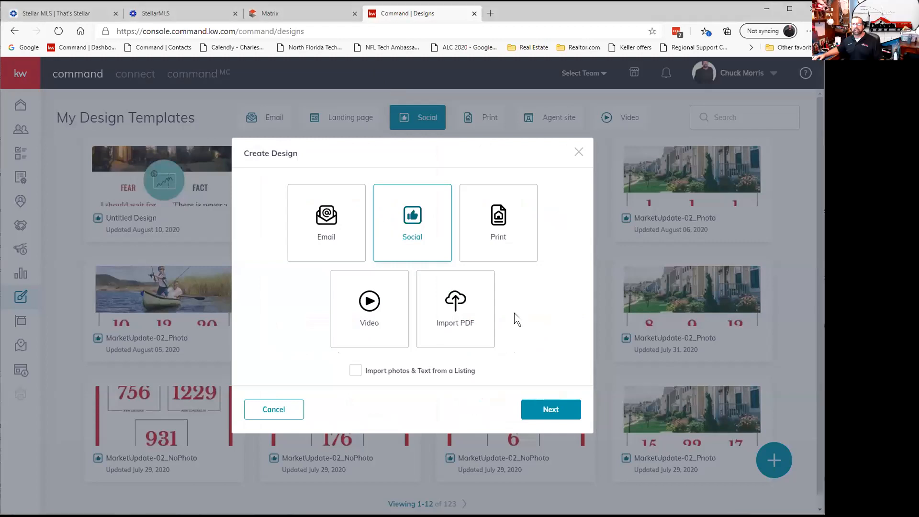
{"action": "left_click", "coordinate": [549, 410]}
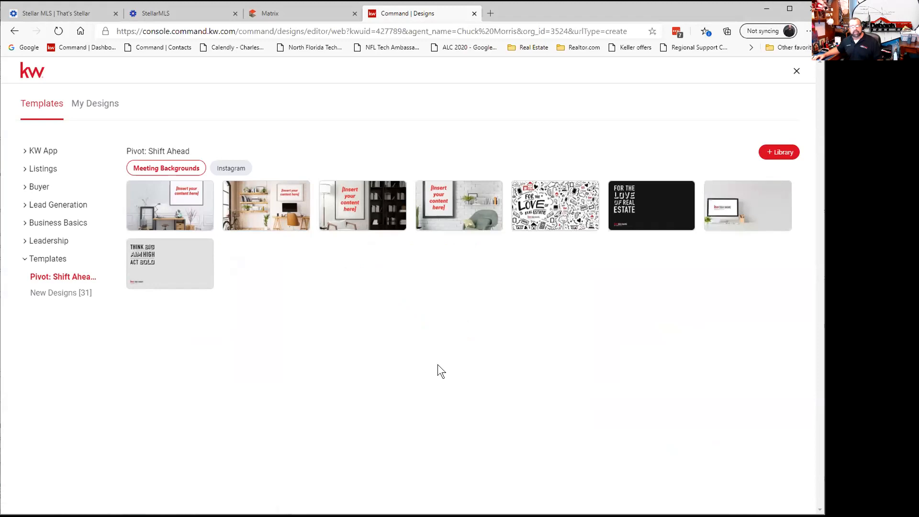
{"action": "left_click", "coordinate": [237, 169]}
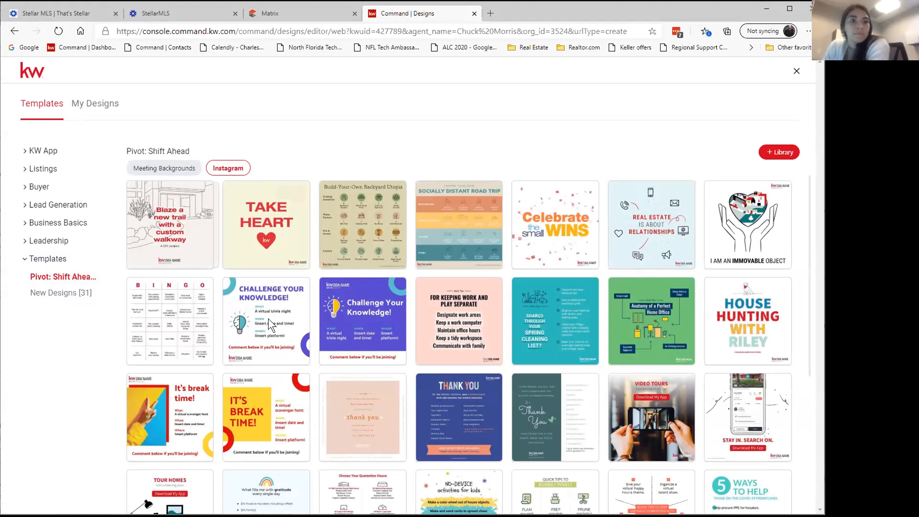
Start a design from the MarketUpdate-02 photo template and select its subtitle.
{"action": "scroll", "coordinate": [268, 317], "scroll_direction": "down", "scroll_amount": 5}
{"action": "mouse_move", "coordinate": [744, 369]}
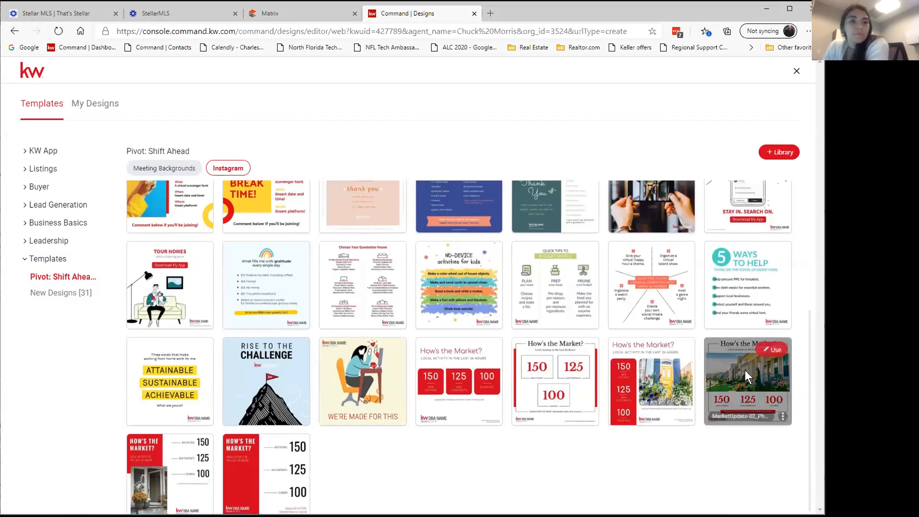
{"action": "left_click", "coordinate": [772, 352]}
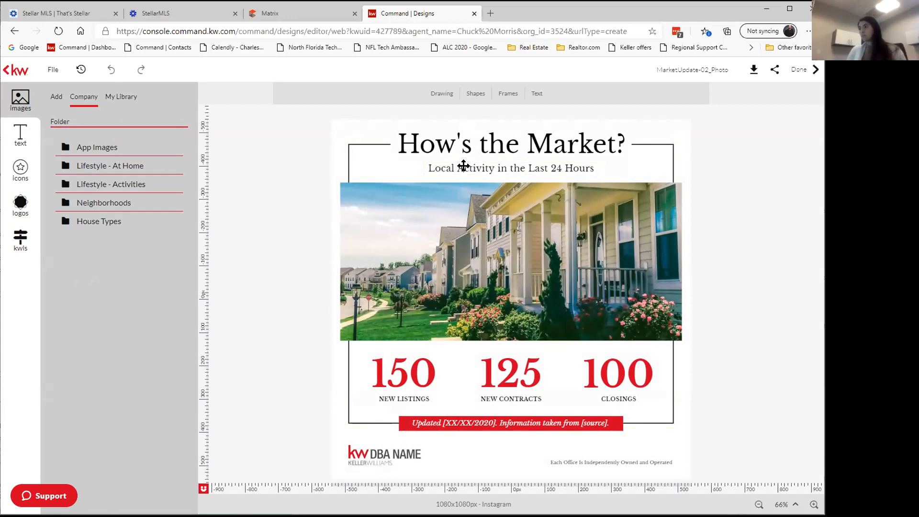
{"action": "left_click", "coordinate": [463, 166]}
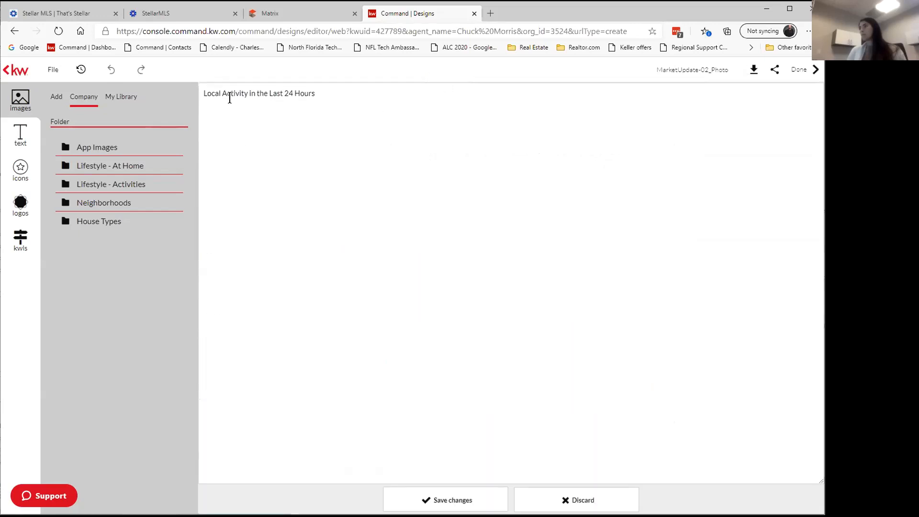
Change the subtitle to 'Longwood, Florida Activity in the Last 7 Days' and save the edit.
{"action": "left_click_drag", "start_coordinate": [220, 93], "coordinate": [200, 93]}
{"action": "type", "text": "Long"}
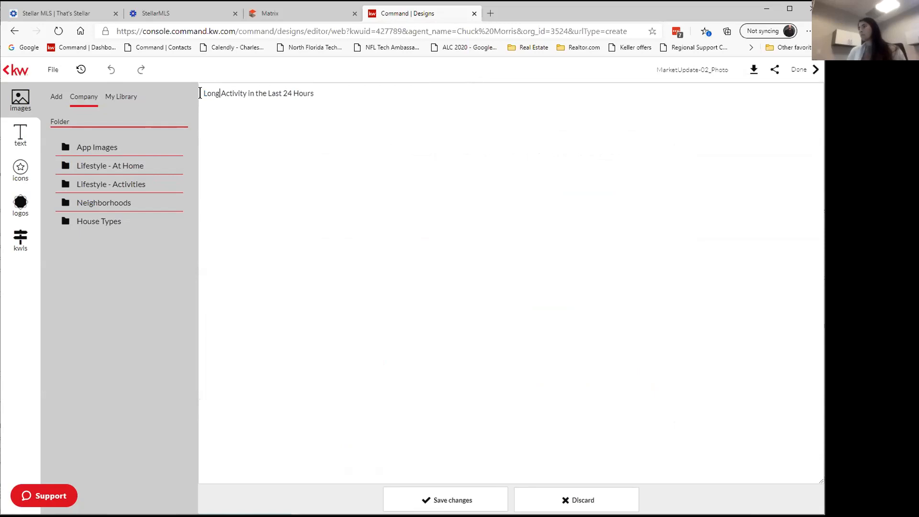
{"action": "type", "text": "wood"}
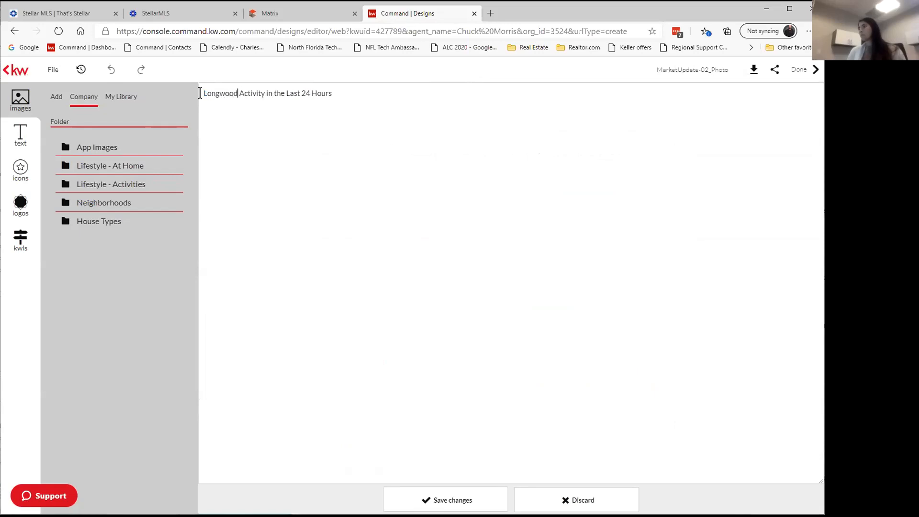
{"action": "type", "text": ", Florida"}
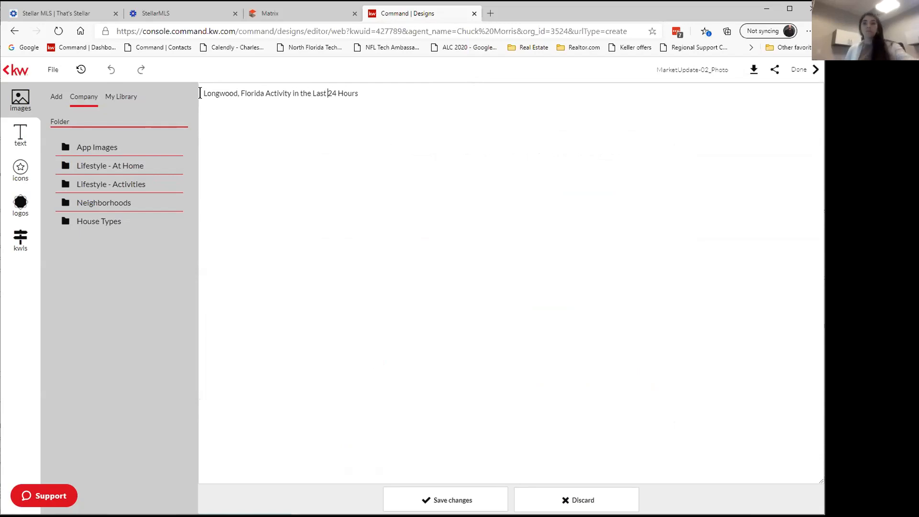
{"action": "key", "text": "BackSpace"}
{"action": "key", "text": "BackSpace"}
{"action": "key", "text": "BackSpace"}
{"action": "key", "text": "BackSpace"}
{"action": "key", "text": "BackSpace"}
{"action": "key", "text": "BackSpace"}
{"action": "key", "text": "BackSpace"}
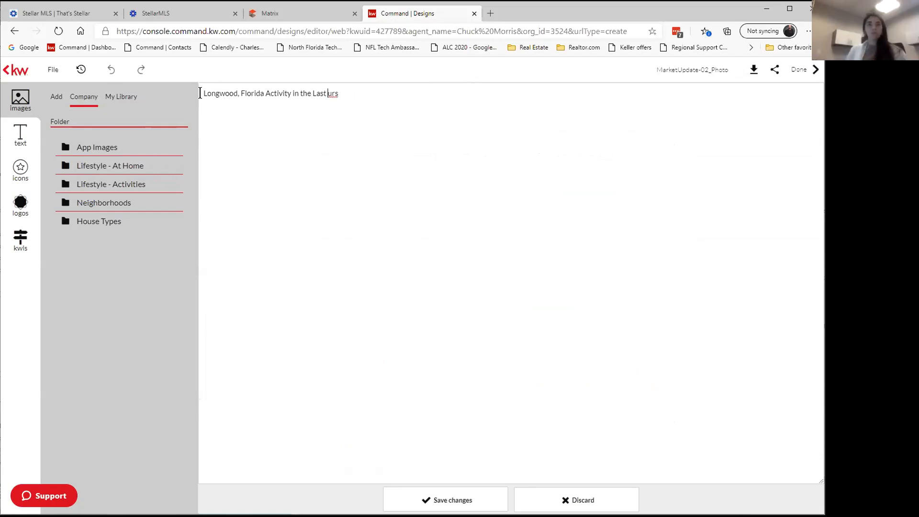
{"action": "type", "text": "7 Day"}
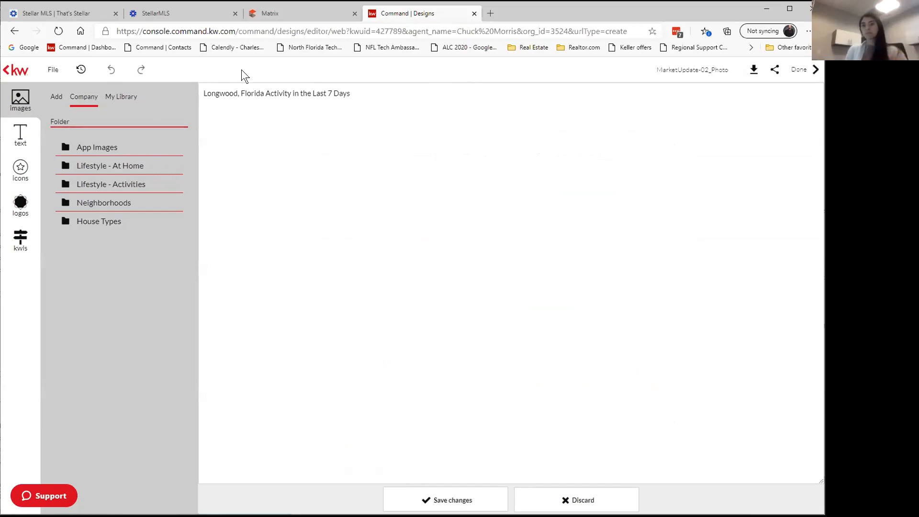
{"action": "left_click", "coordinate": [454, 499]}
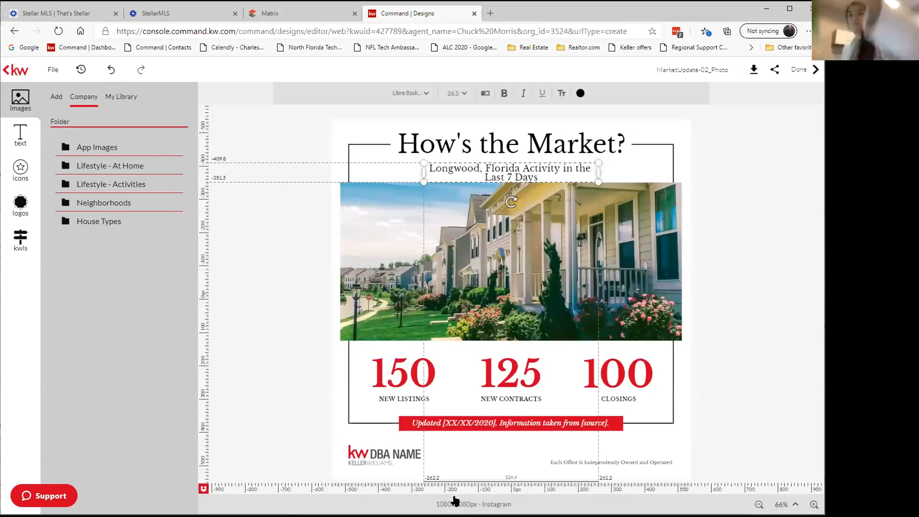
Widen and recentre the subtitle box onto one line, then open the red Updated footer text for editing.
{"action": "left_click_drag", "start_coordinate": [424, 172], "coordinate": [399, 170]}
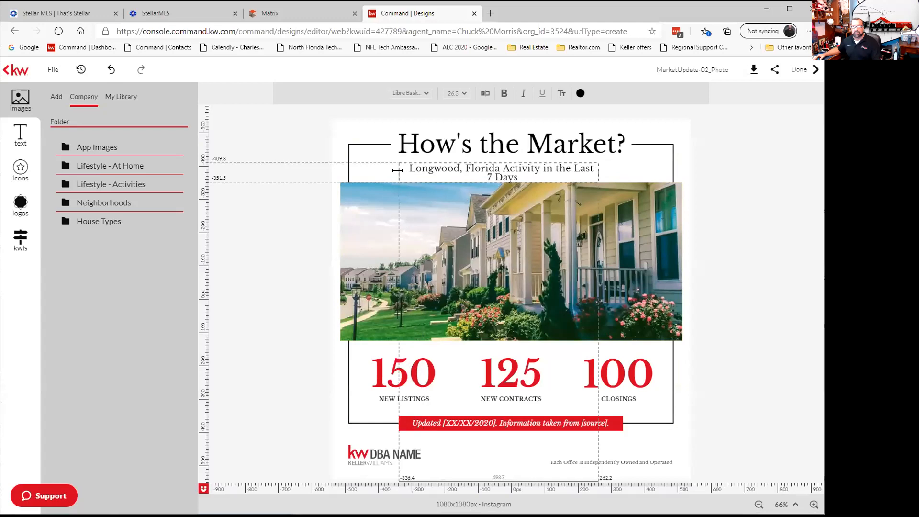
{"action": "left_click_drag", "start_coordinate": [595, 172], "coordinate": [624, 170]}
{"action": "left_click_drag", "start_coordinate": [511, 164], "coordinate": [508, 165]}
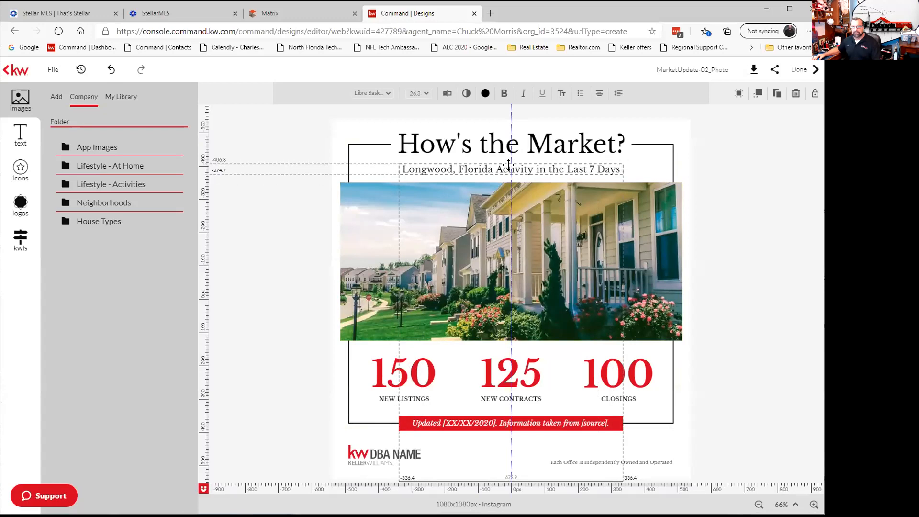
{"action": "left_click_drag", "start_coordinate": [508, 165], "coordinate": [508, 165]}
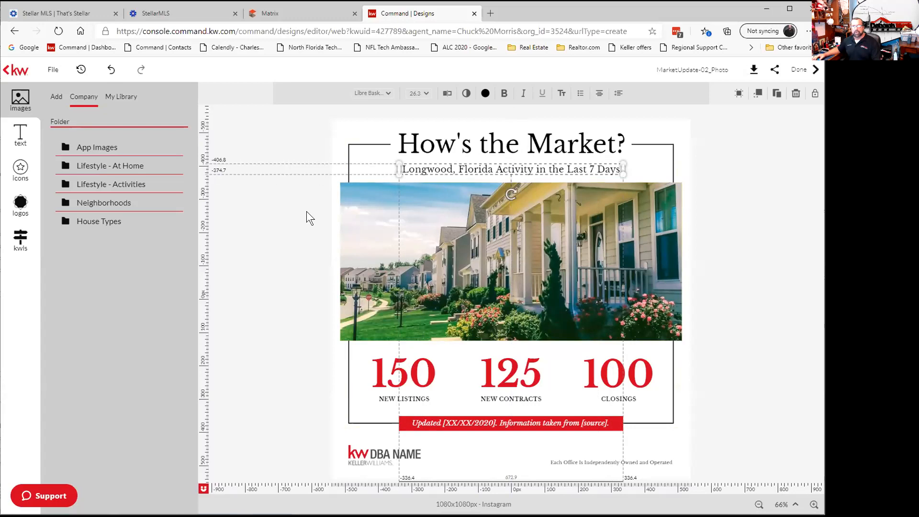
{"action": "left_click", "coordinate": [308, 230]}
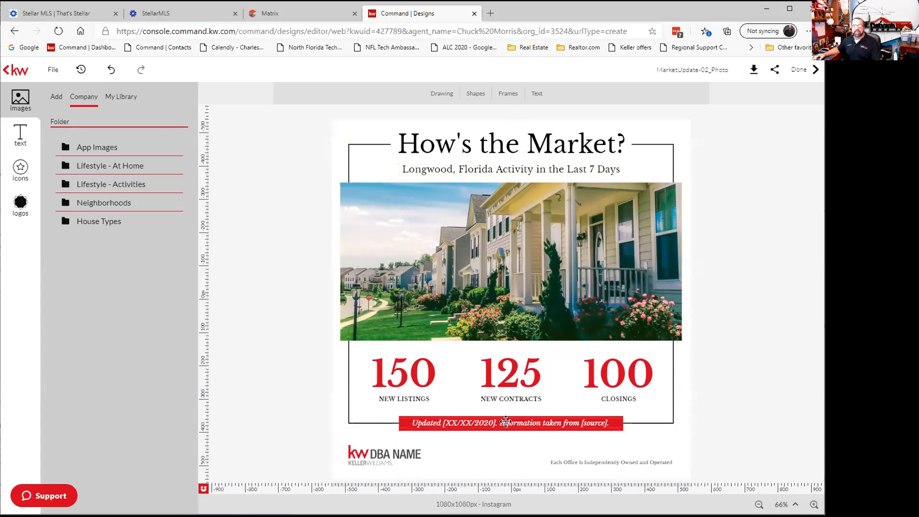
{"action": "left_click", "coordinate": [506, 422]}
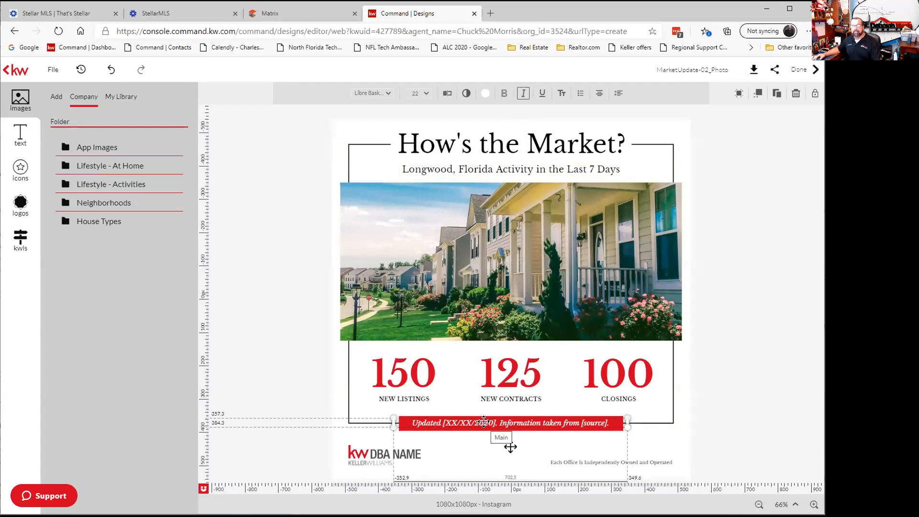
{"action": "left_click", "coordinate": [447, 98]}
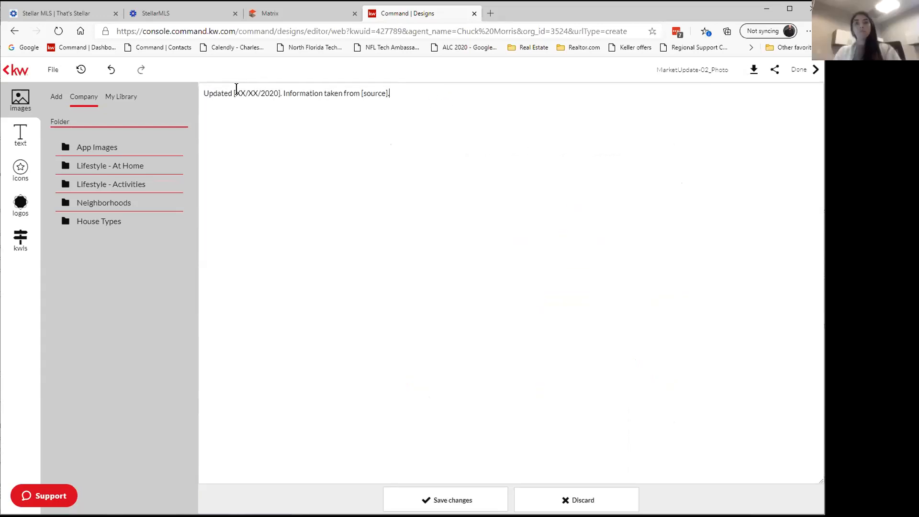
Replace the caption's date placeholder with 08/10/2020.
{"action": "left_click", "coordinate": [233, 93]}
{"action": "key", "text": "Delete"}
{"action": "key", "text": "Delete"}
{"action": "key", "text": "Delete"}
{"action": "key", "text": "Delete"}
{"action": "key", "text": "Delete"}
{"action": "key", "text": "Delete"}
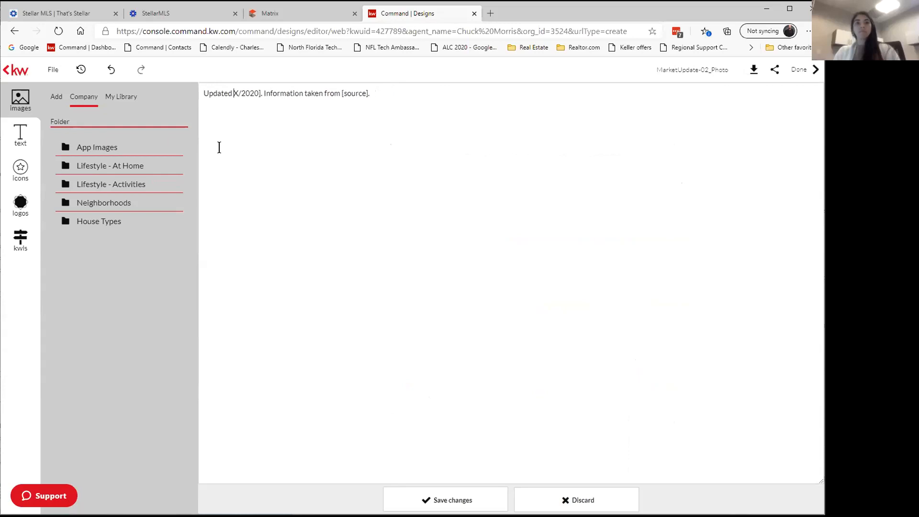
{"action": "type", "text": "08/10"}
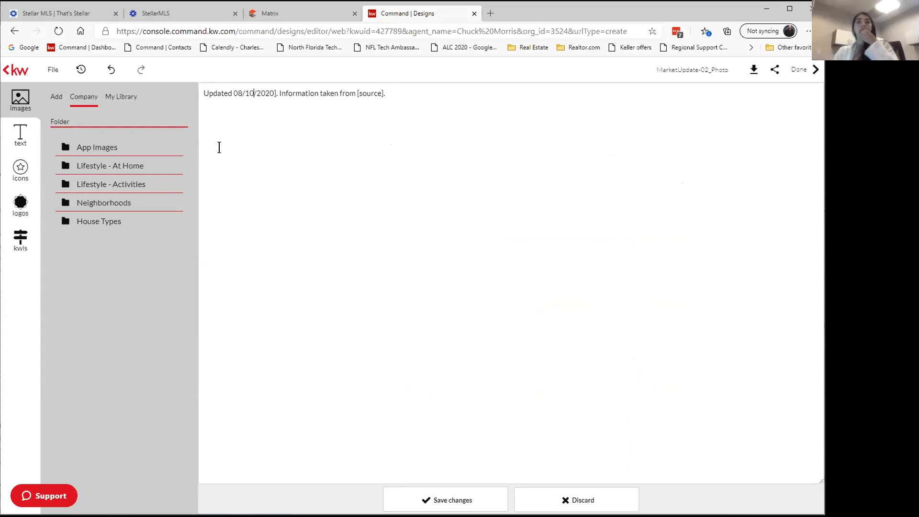
{"action": "key", "text": "Right"}
{"action": "key", "text": "Right"}
{"action": "key", "text": "Right"}
{"action": "key", "text": "Right"}
{"action": "key", "text": "Right"}
{"action": "key", "text": "Delete"}
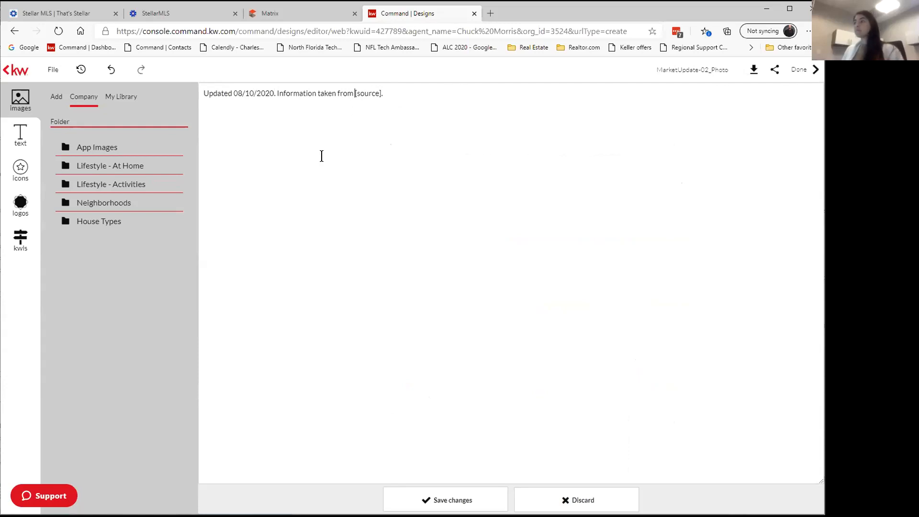
Replace the source placeholder with 'Stellar MLS.', save the caption and deselect it.
{"action": "key", "text": "End"}
{"action": "key", "text": "Left"}
{"action": "key", "text": "Left"}
{"action": "key", "text": "BackSpace"}
{"action": "key", "text": "BackSpace"}
{"action": "key", "text": "BackSpace"}
{"action": "key", "text": "BackSpace"}
{"action": "key", "text": "BackSpace"}
{"action": "key", "text": "BackSpace"}
{"action": "key", "text": "BackSpace"}
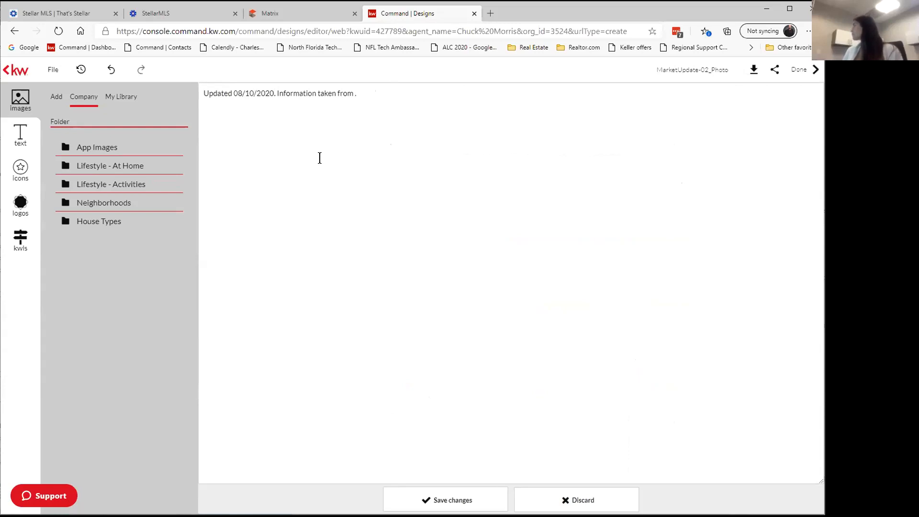
{"action": "type", "text": "Stellar M"}
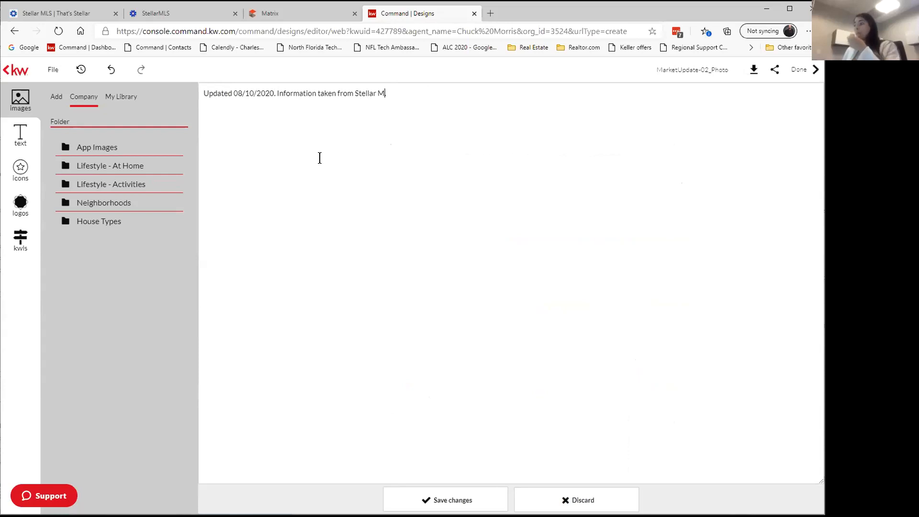
{"action": "type", "text": "LS."}
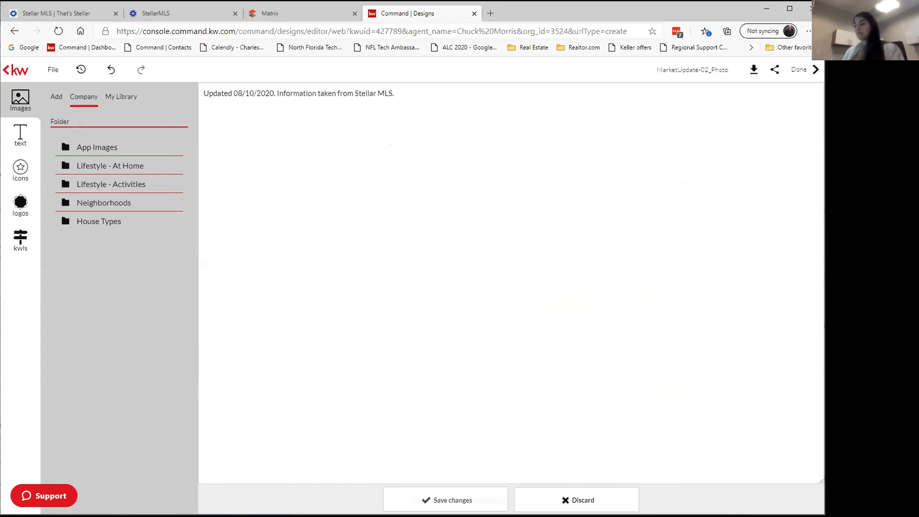
{"action": "left_click", "coordinate": [446, 500]}
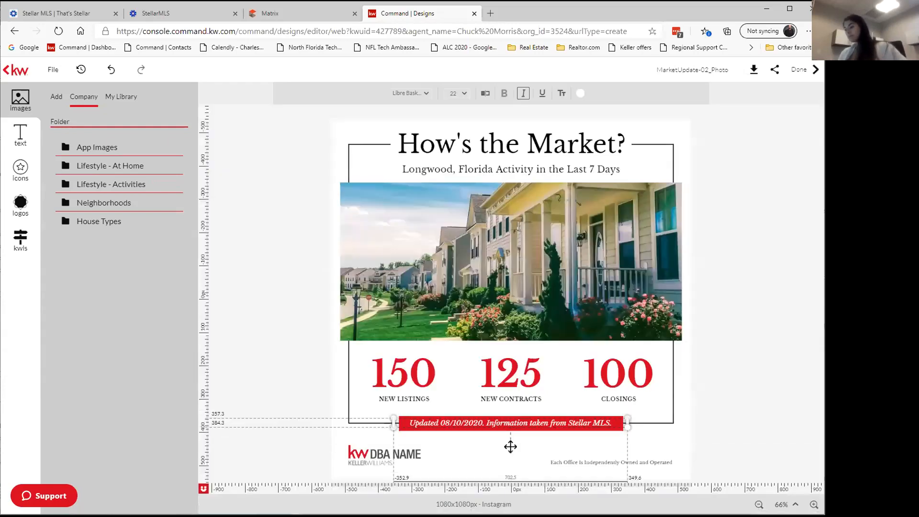
{"action": "left_click", "coordinate": [275, 382]}
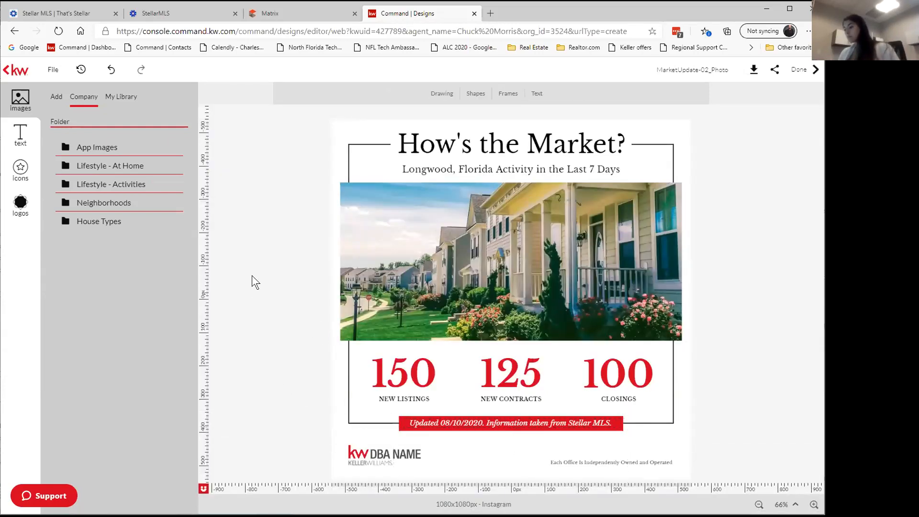
{"action": "left_click", "coordinate": [436, 170]}
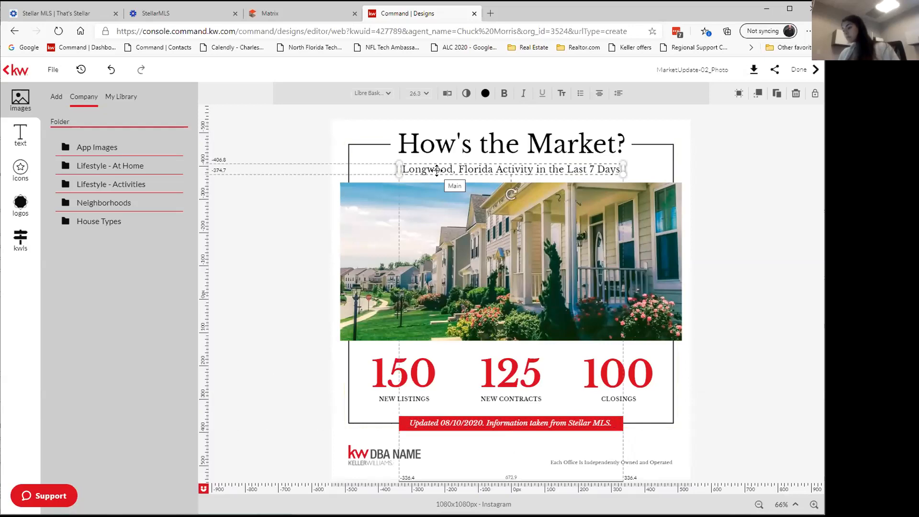
{"action": "left_click", "coordinate": [299, 271]}
{"action": "left_click", "coordinate": [512, 424]}
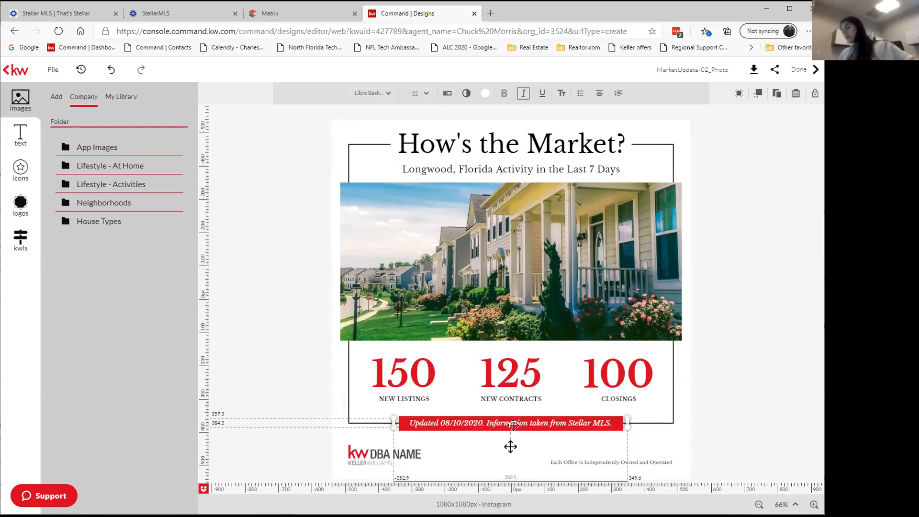
{"action": "left_click", "coordinate": [265, 315]}
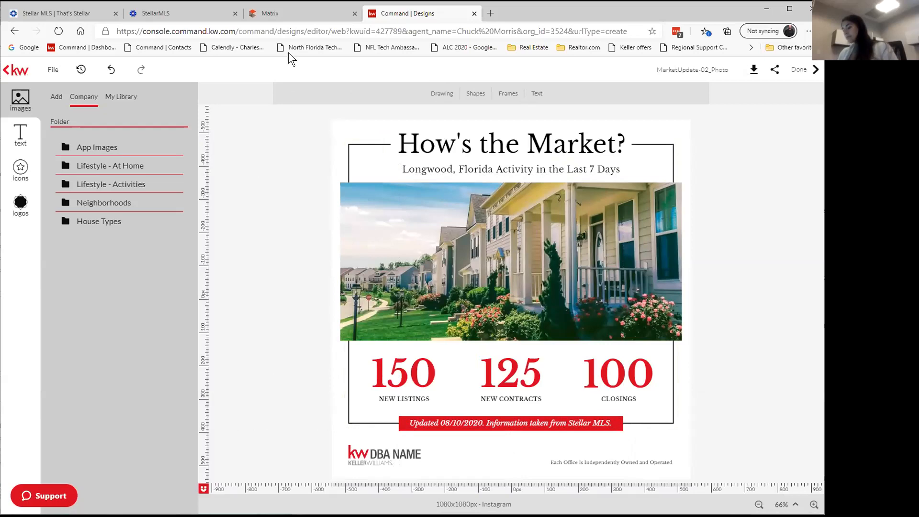
{"action": "left_click", "coordinate": [296, 16]}
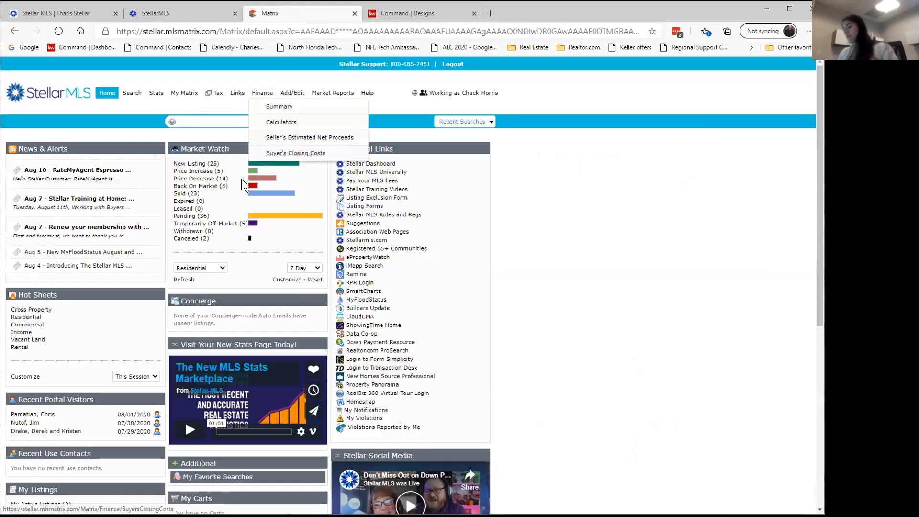
{"action": "left_click", "coordinate": [414, 12]}
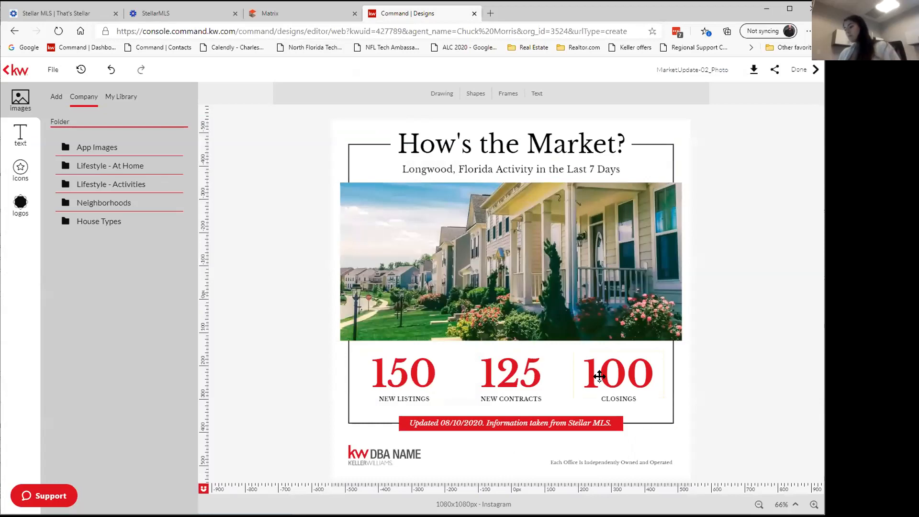
{"action": "left_click", "coordinate": [397, 373]}
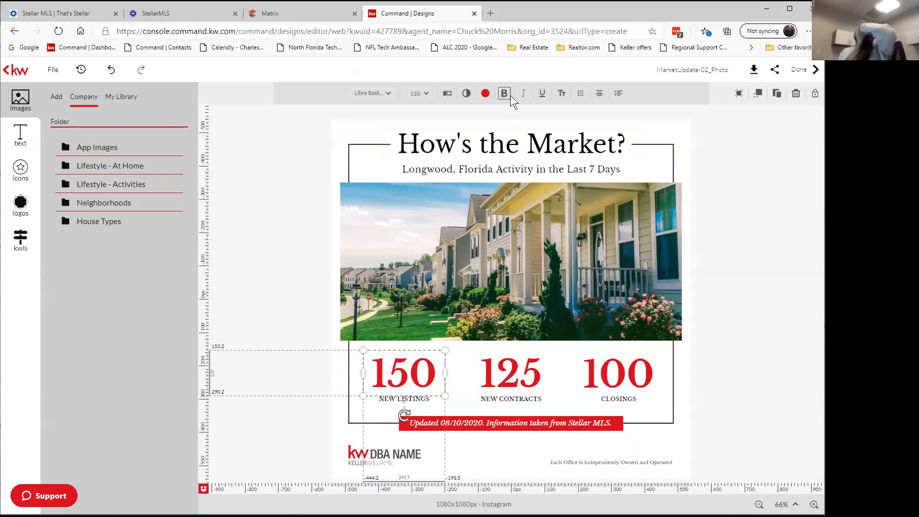
Change the new listings figure from 150 to 25.
{"action": "left_click", "coordinate": [448, 94]}
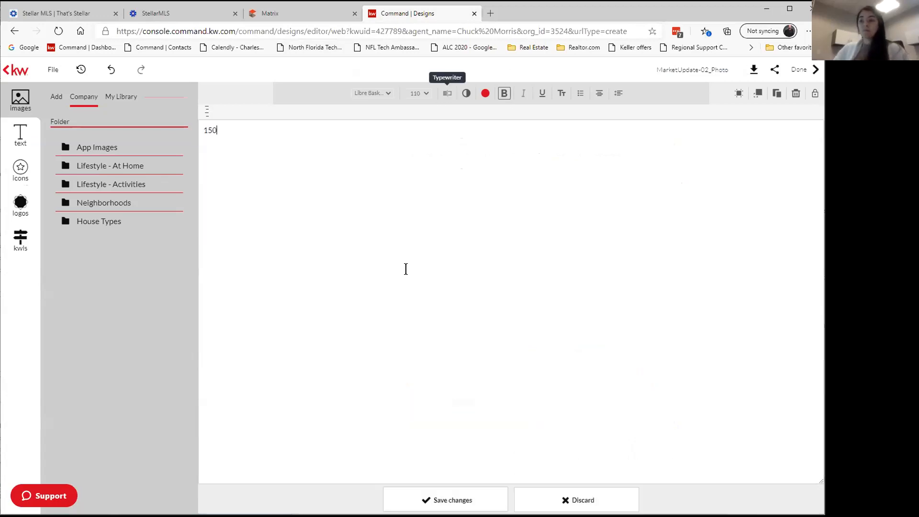
{"action": "key", "text": "ctrl+a"}
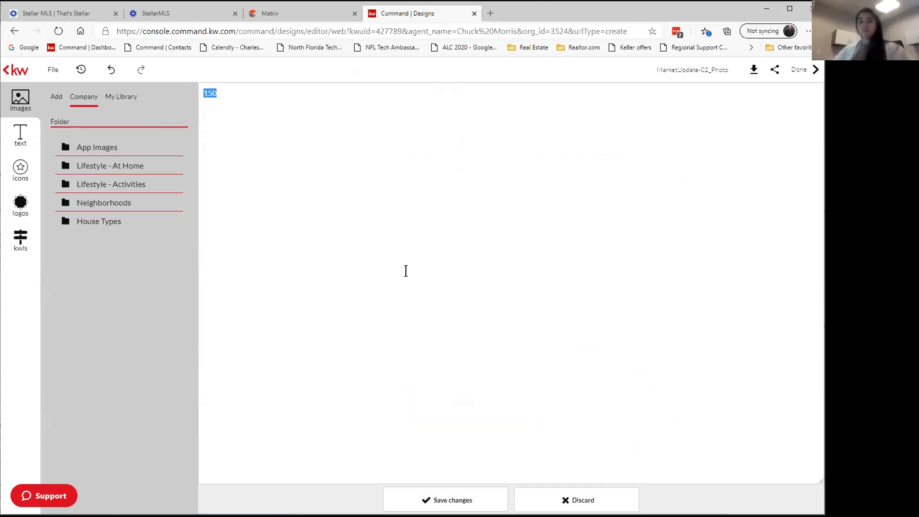
{"action": "type", "text": "25"}
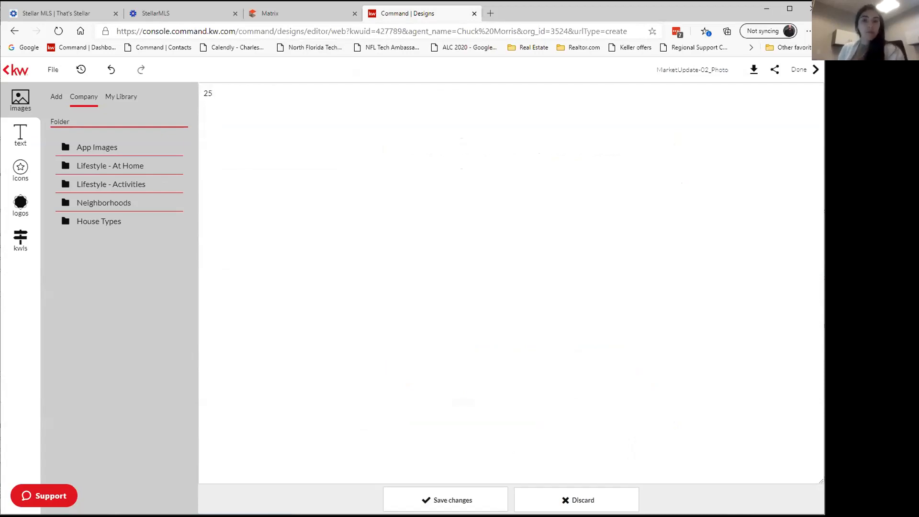
{"action": "left_click", "coordinate": [446, 500]}
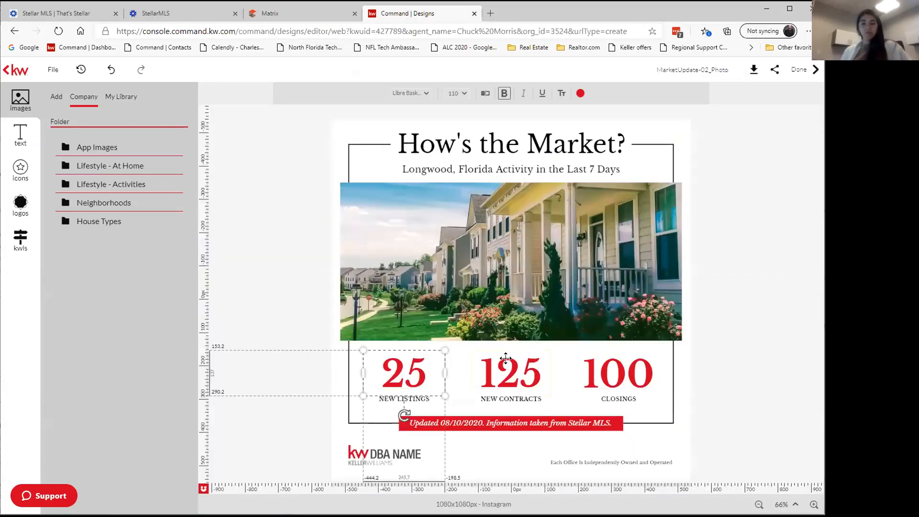
Change the new contracts figure from 125 to 36.
{"action": "left_click", "coordinate": [507, 369]}
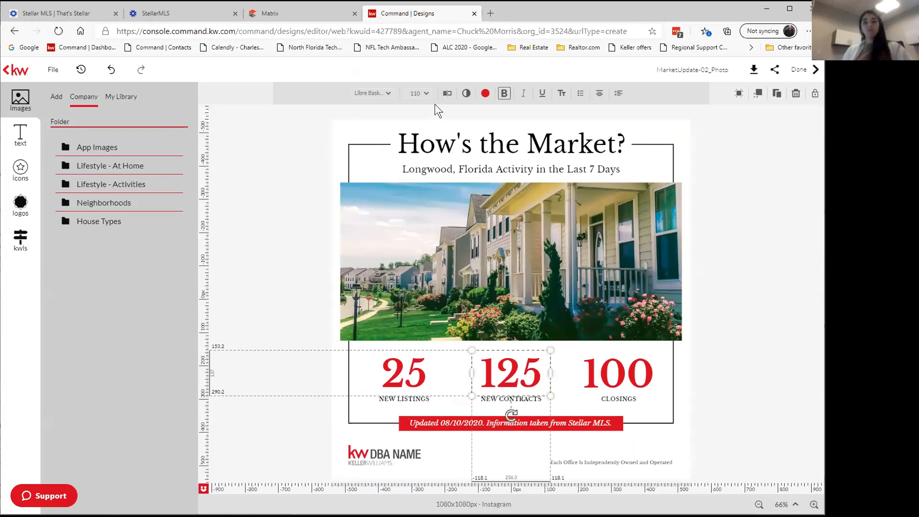
{"action": "left_click", "coordinate": [445, 93]}
{"action": "key", "text": "ctrl+a"}
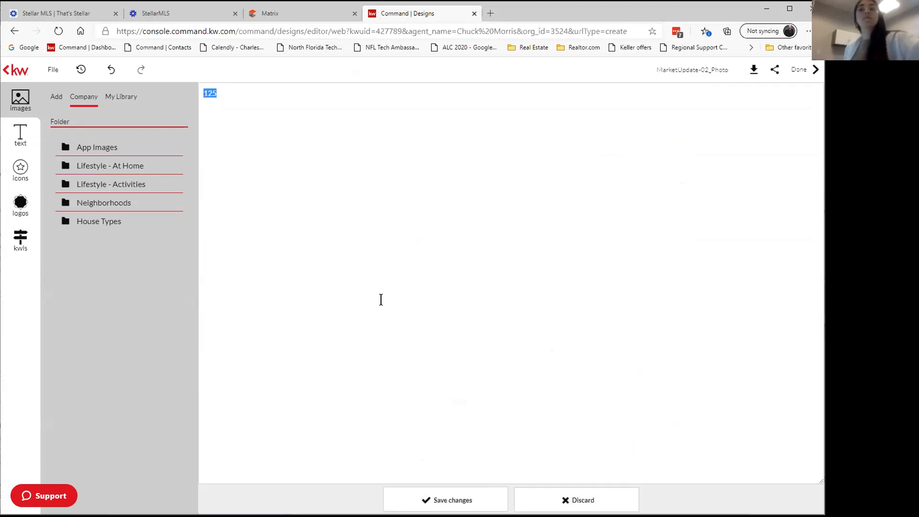
{"action": "type", "text": "36"}
{"action": "left_click", "coordinate": [446, 500]}
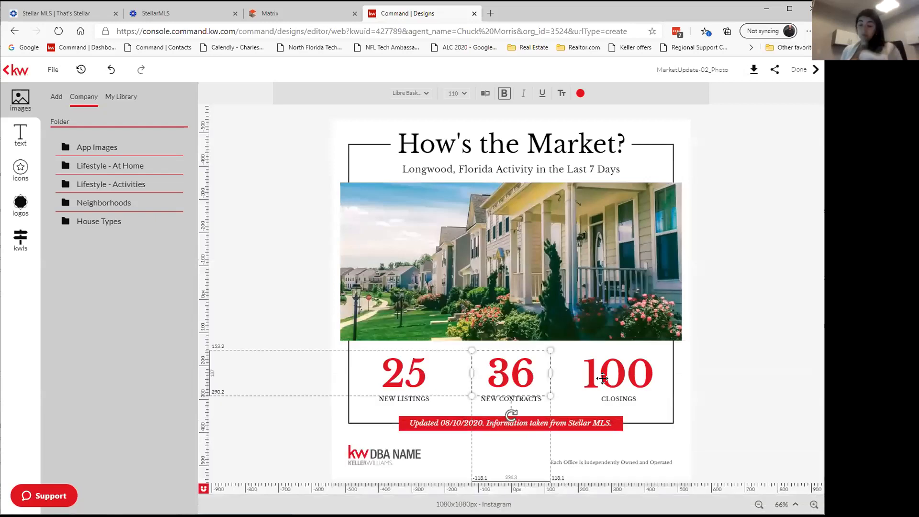
Change the closings figure from 100 to 23 and deselect to review the numbers.
{"action": "left_click", "coordinate": [619, 378]}
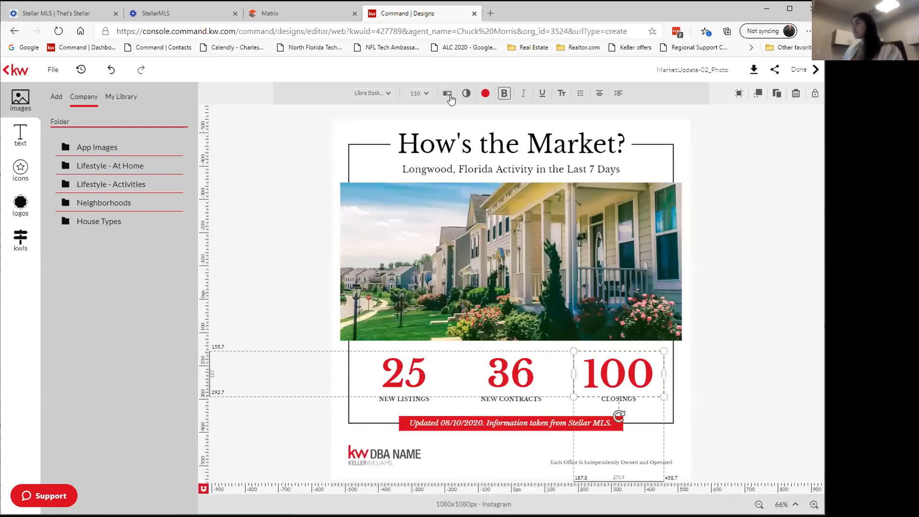
{"action": "left_click", "coordinate": [446, 93]}
{"action": "key", "text": "ctrl+a"}
{"action": "type", "text": "23"}
{"action": "left_click", "coordinate": [452, 495]}
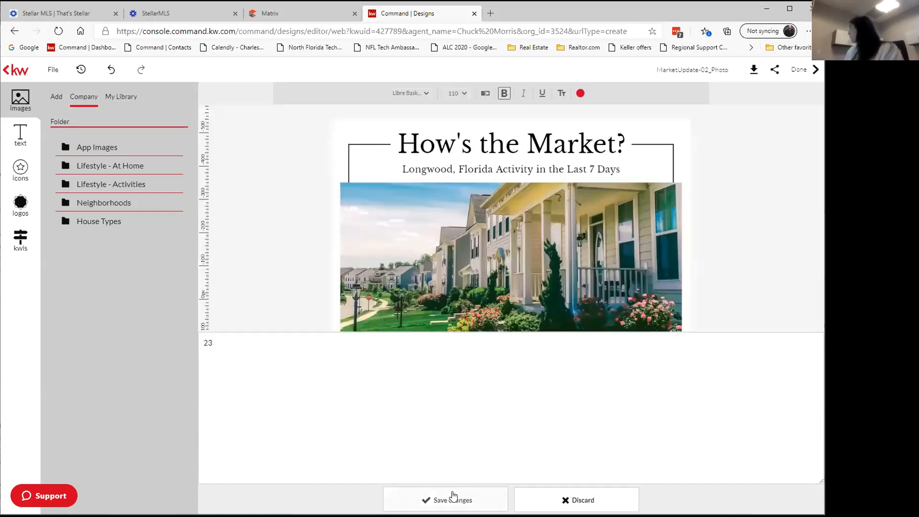
{"action": "left_click", "coordinate": [276, 319]}
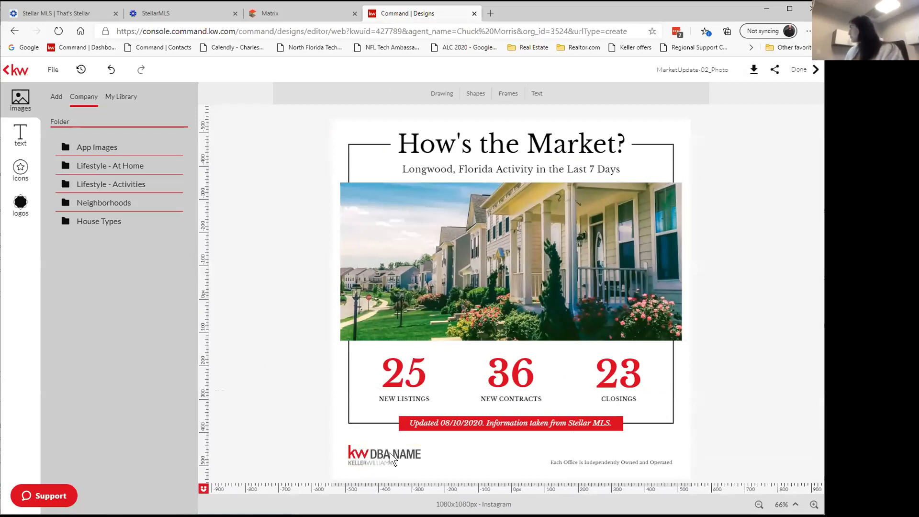
Delete the bottom-left KW DBA NAME logo, leaving only the independently-owned notice.
{"action": "left_click", "coordinate": [370, 452]}
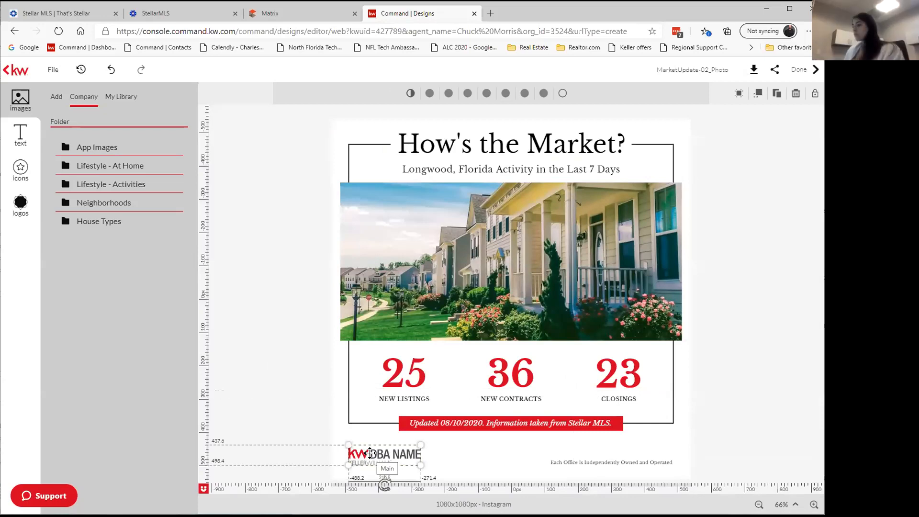
{"action": "left_click", "coordinate": [795, 95]}
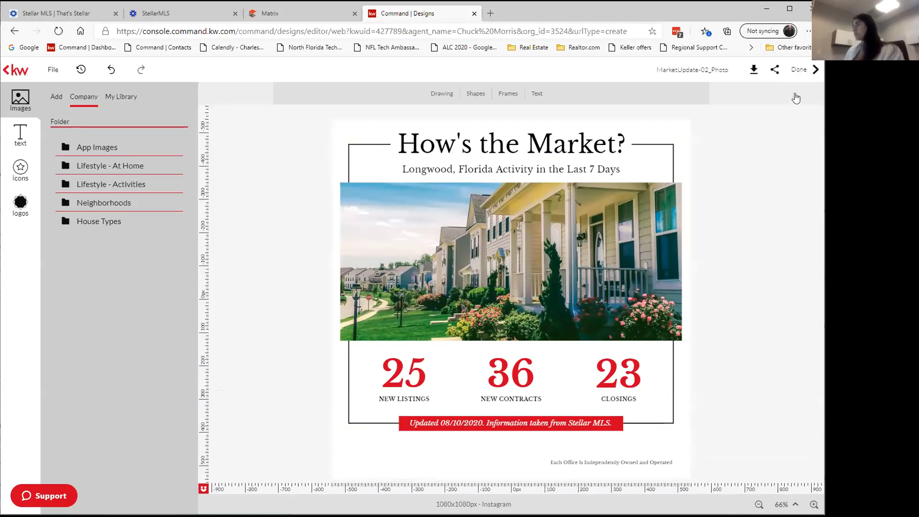
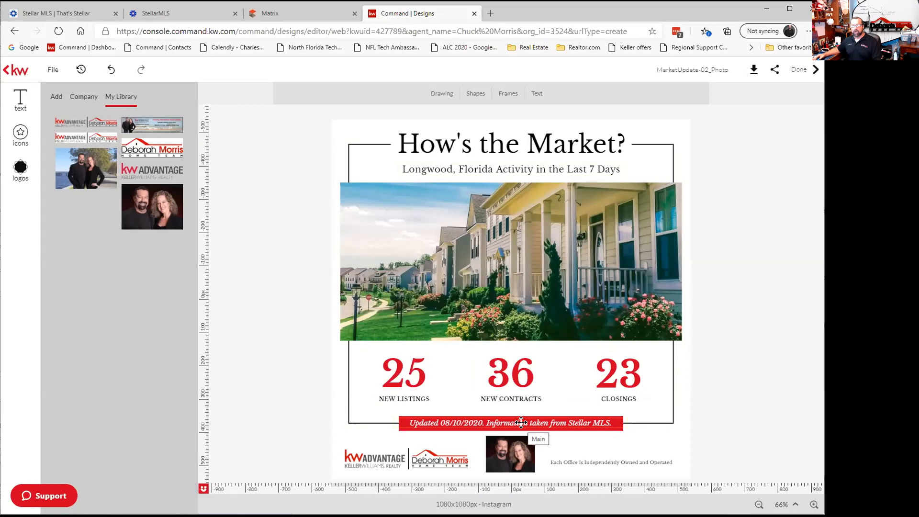
{"action": "left_click", "coordinate": [521, 422]}
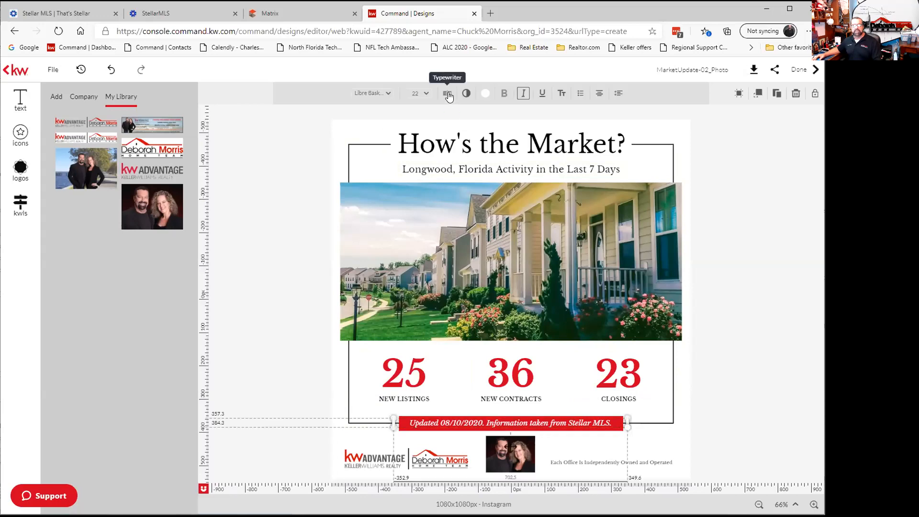
{"action": "left_click", "coordinate": [312, 367]}
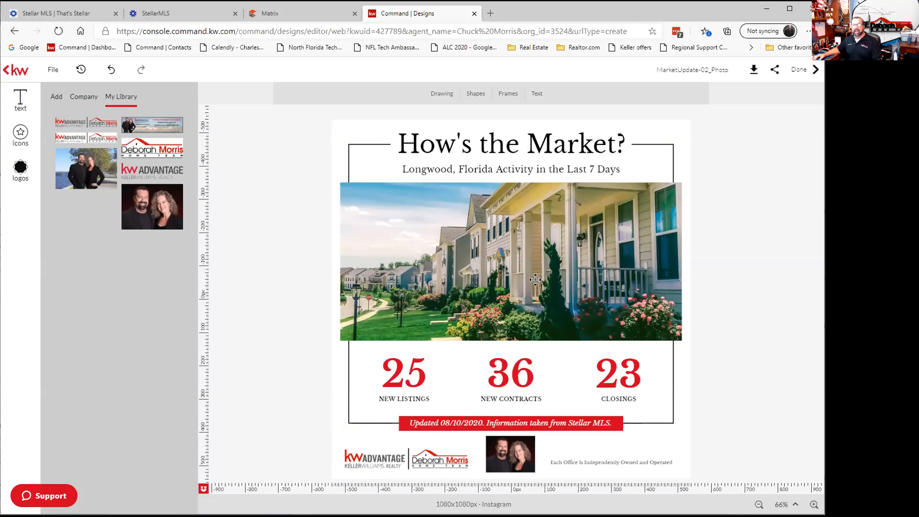
Replace the house photo with the snowy family picture from Company > Lifestyle - Activities.
{"action": "left_click", "coordinate": [499, 273]}
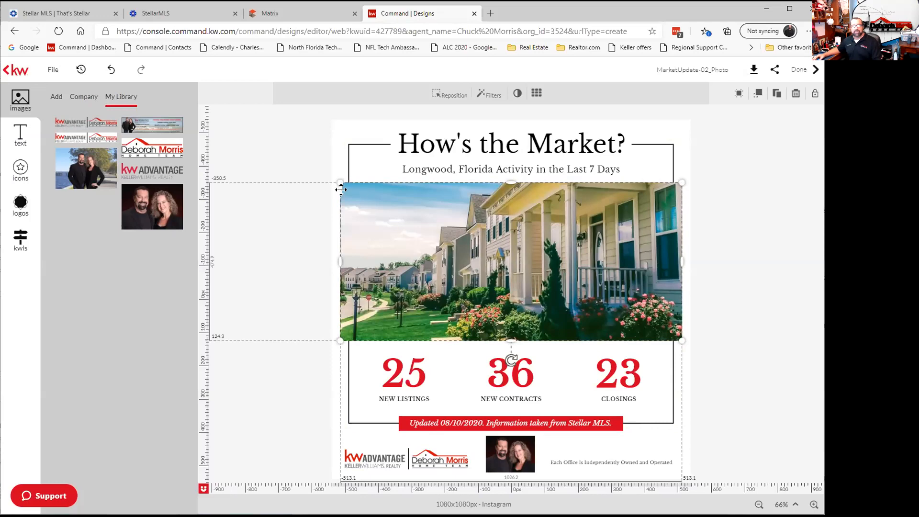
{"action": "left_click", "coordinate": [84, 97]}
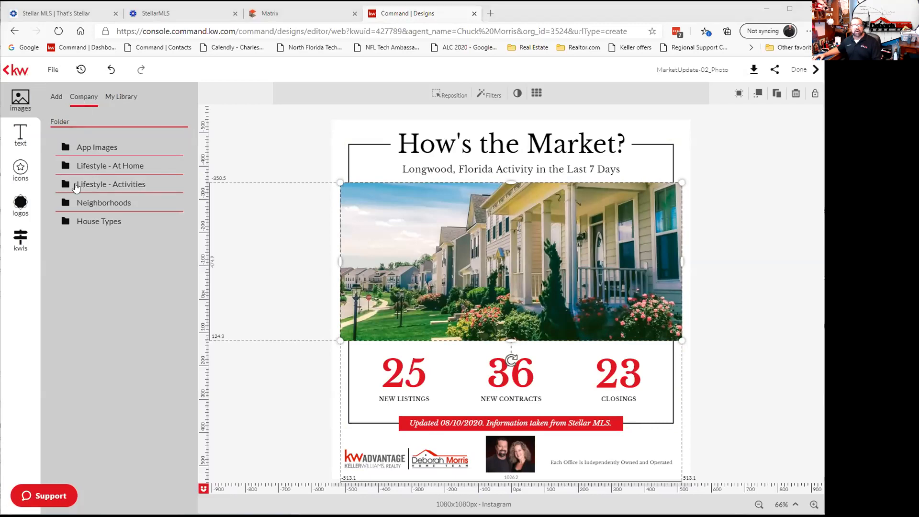
{"action": "left_click", "coordinate": [76, 187]}
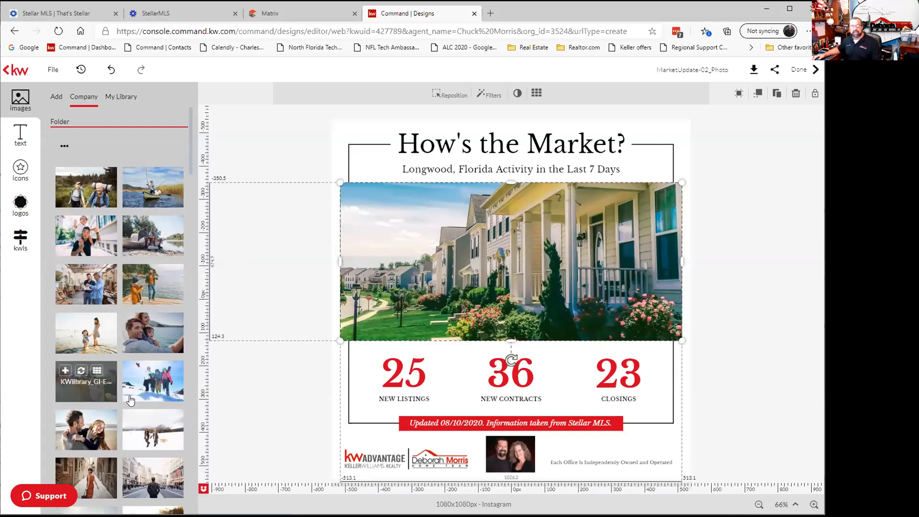
{"action": "mouse_move", "coordinate": [137, 397]}
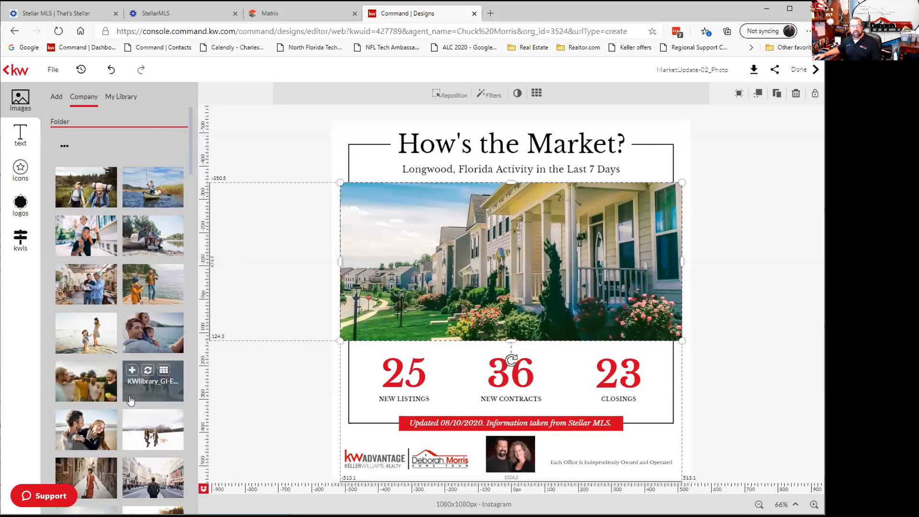
{"action": "left_click", "coordinate": [148, 370]}
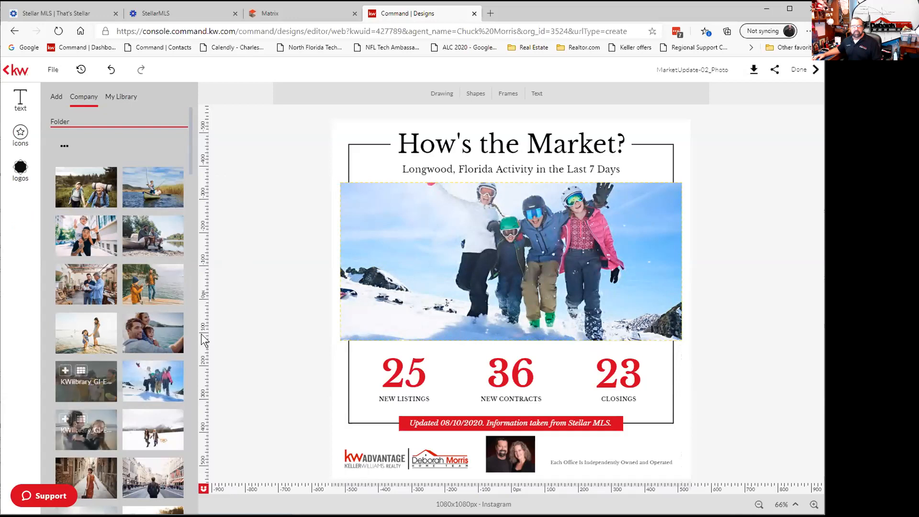
Swap the front photo for the picture of five laughing men instead.
{"action": "left_click", "coordinate": [383, 276]}
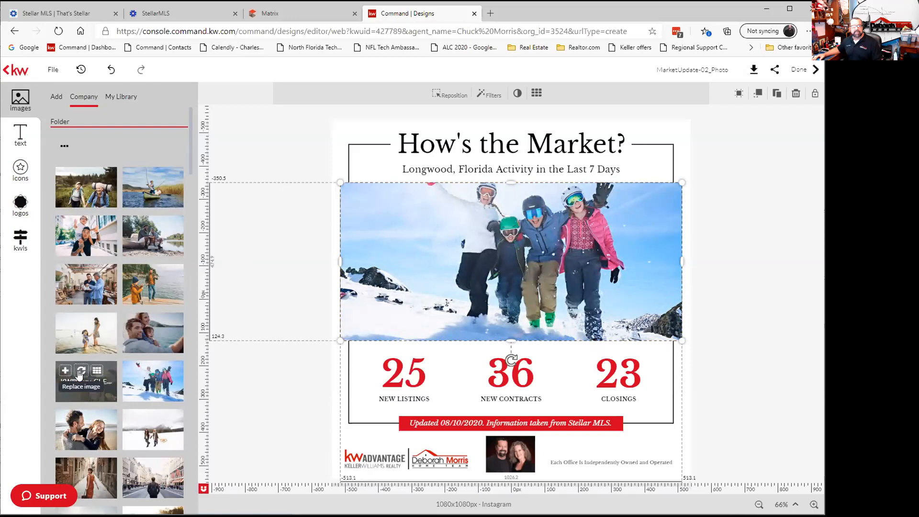
{"action": "left_click", "coordinate": [80, 373]}
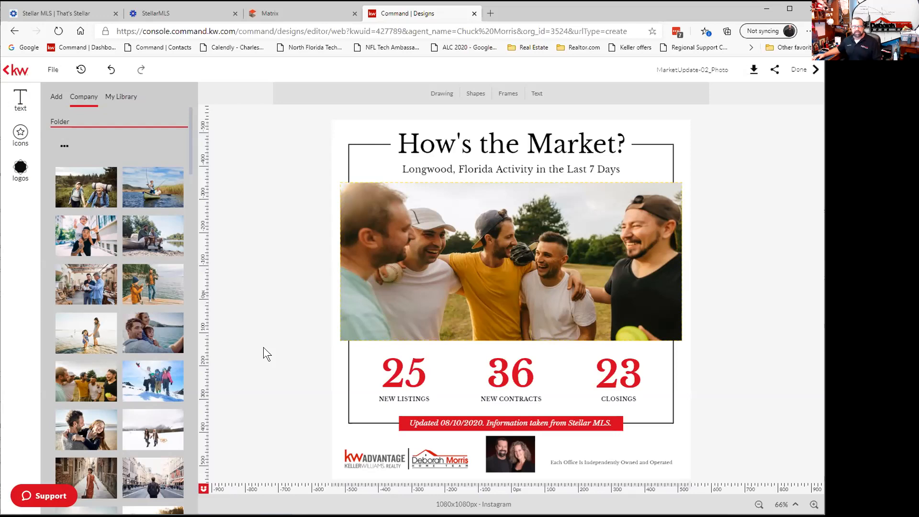
{"action": "scroll", "coordinate": [91, 337], "scroll_direction": "down", "scroll_amount": 6}
{"action": "scroll", "coordinate": [91, 336], "scroll_direction": "down", "scroll_amount": 8}
{"action": "scroll", "coordinate": [91, 337], "scroll_direction": "down", "scroll_amount": 10}
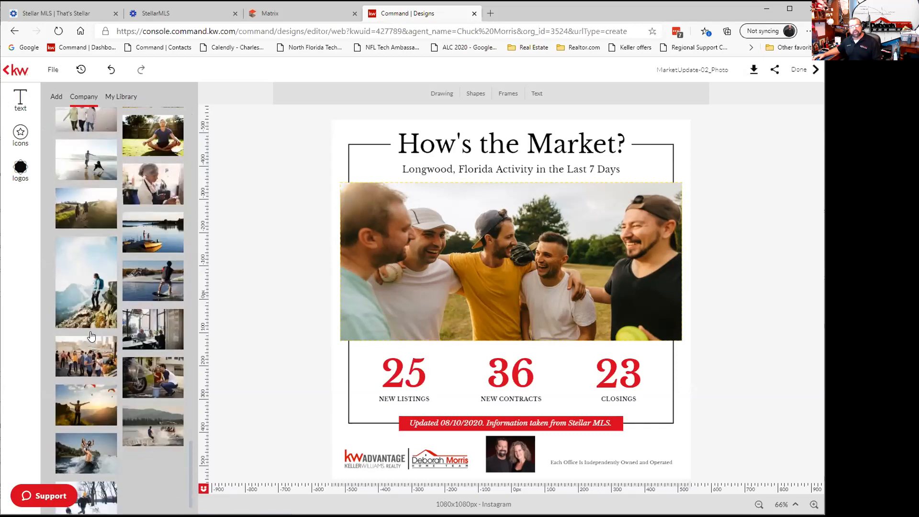
{"action": "scroll", "coordinate": [90, 337], "scroll_direction": "down", "scroll_amount": 1}
{"action": "scroll", "coordinate": [91, 336], "scroll_direction": "down", "scroll_amount": 10}
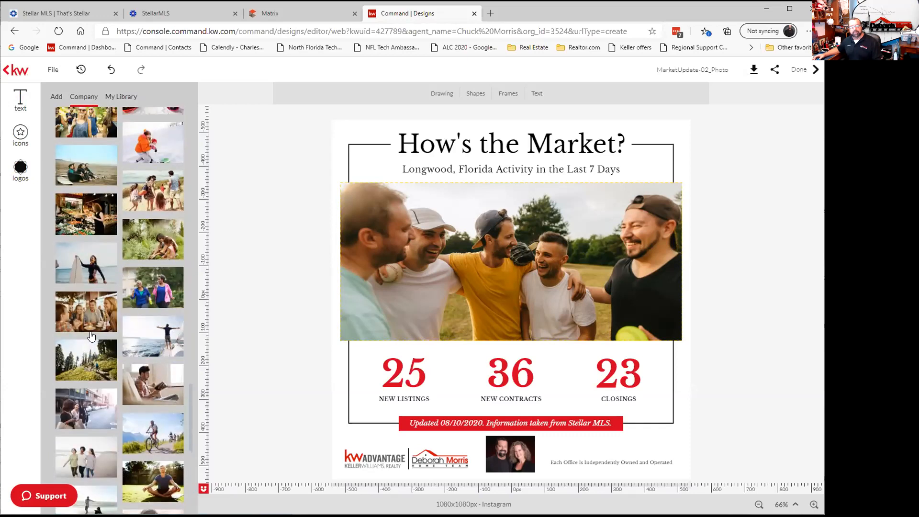
{"action": "scroll", "coordinate": [91, 336], "scroll_direction": "up", "scroll_amount": 20}
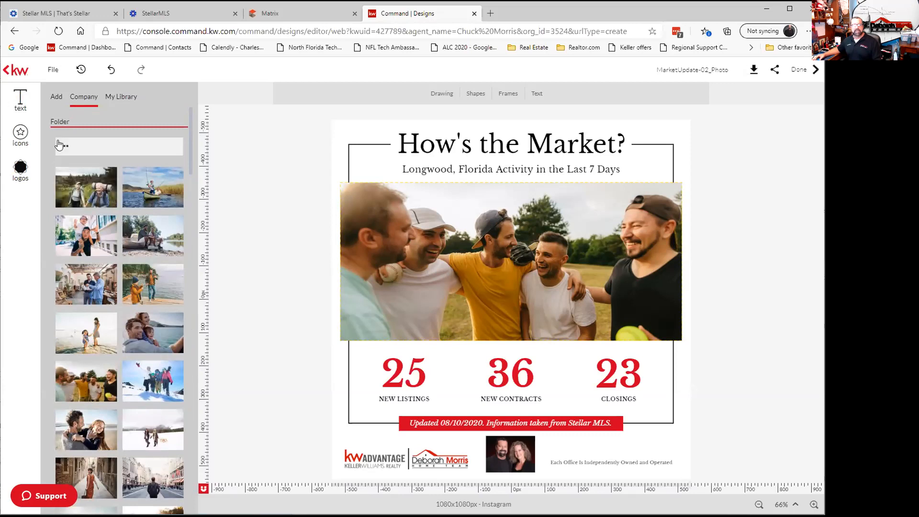
Browse the Lifestyle - At Home photos, then bring up the Add options for uploading your own images.
{"action": "left_click", "coordinate": [69, 151]}
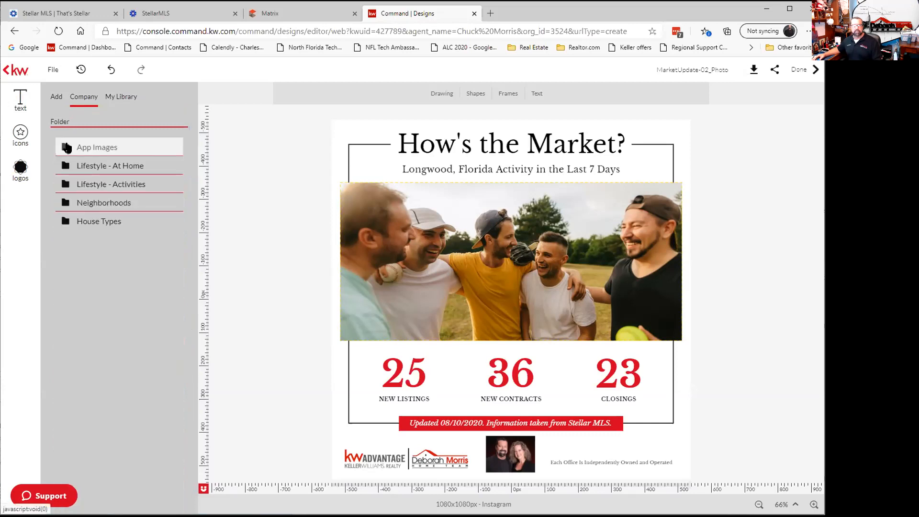
{"action": "left_click", "coordinate": [107, 167]}
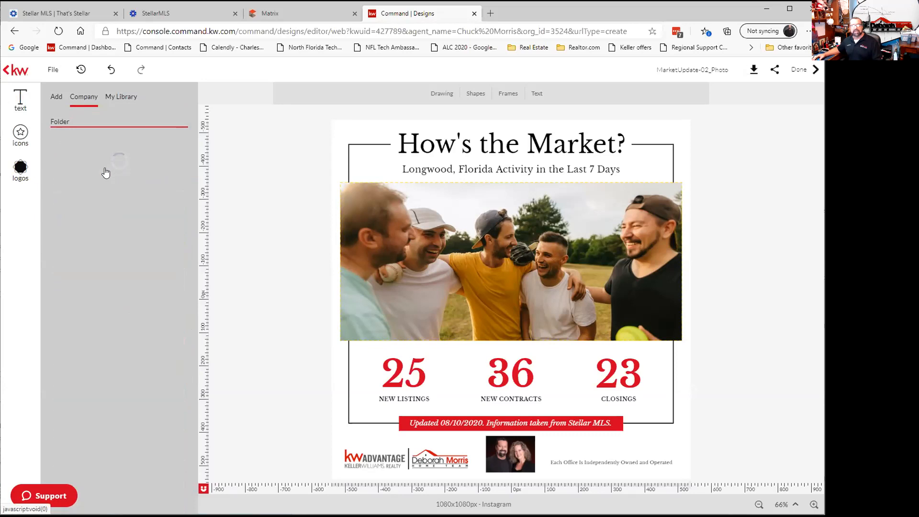
{"action": "scroll", "coordinate": [93, 287], "scroll_direction": "down", "scroll_amount": 3}
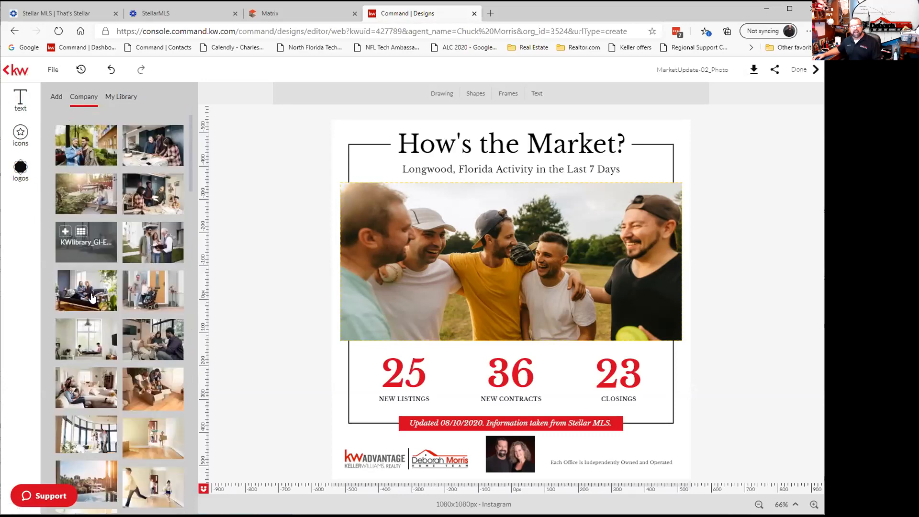
{"action": "scroll", "coordinate": [92, 297], "scroll_direction": "down", "scroll_amount": 5}
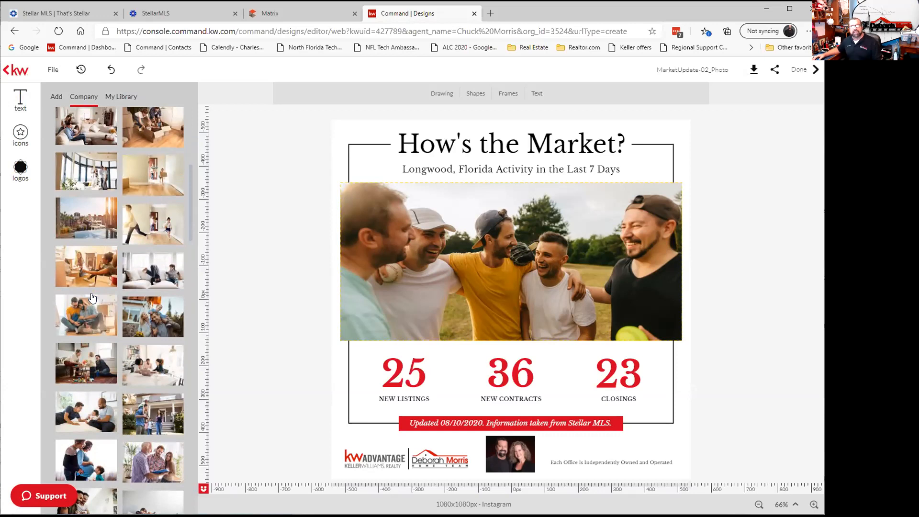
{"action": "scroll", "coordinate": [92, 297], "scroll_direction": "down", "scroll_amount": 5}
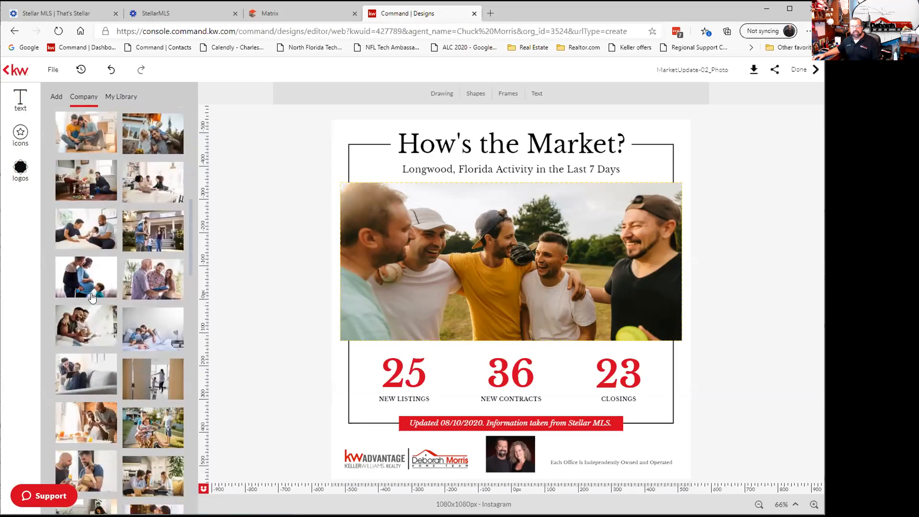
{"action": "mouse_move", "coordinate": [108, 319]}
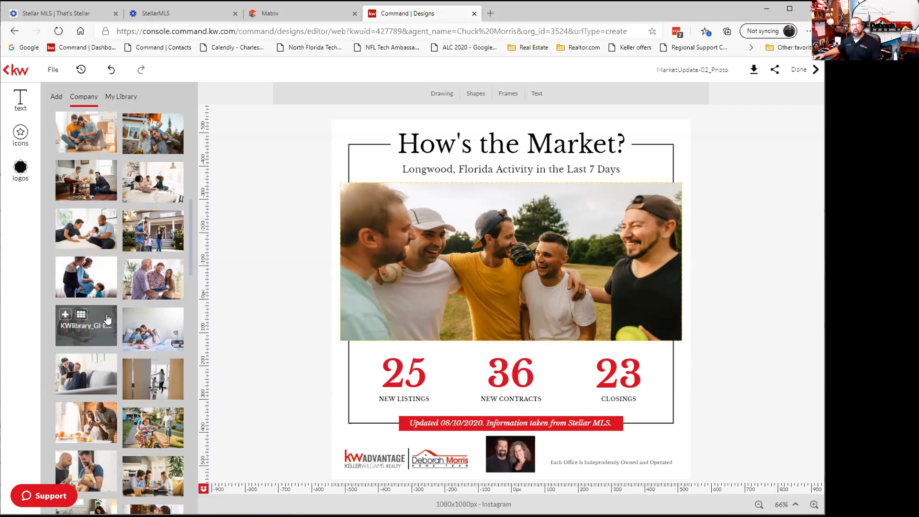
{"action": "left_click", "coordinate": [59, 98]}
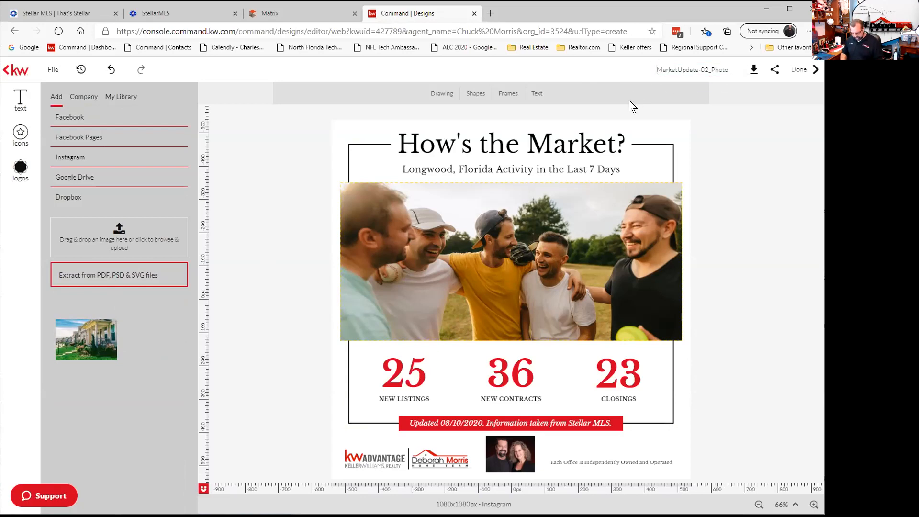
Rename the design to Longwood10AugMarketUpdate, removing the old -02 ending.
{"action": "type", "text": "Longwood10A"}
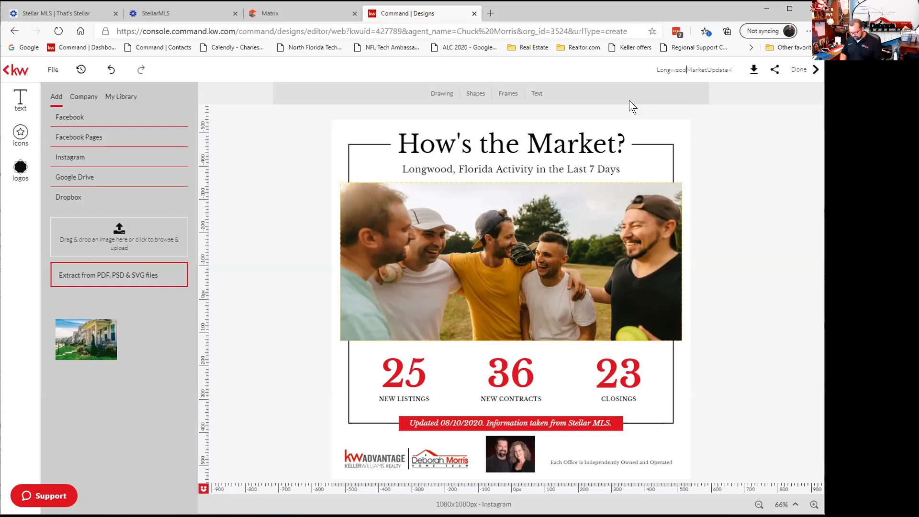
{"action": "type", "text": "ug"}
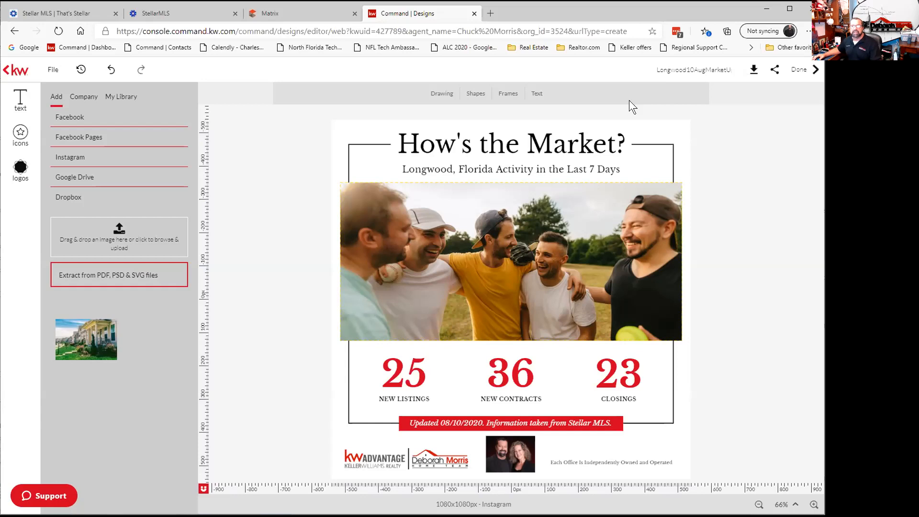
{"action": "key", "text": "End"}
{"action": "key", "text": "BackSpace"}
{"action": "key", "text": "BackSpace"}
{"action": "key", "text": "BackSpace"}
{"action": "key", "text": "BackSpace"}
{"action": "key", "text": "BackSpace"}
{"action": "key", "text": "BackSpace"}
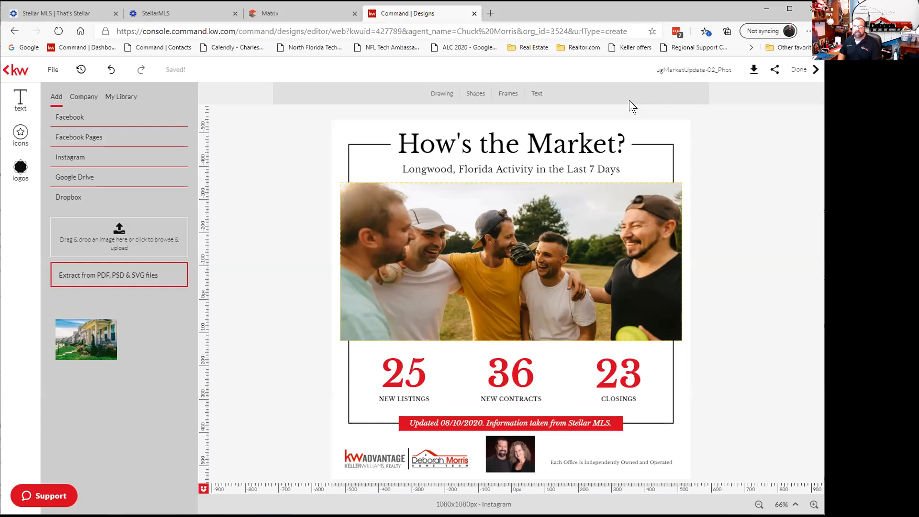
{"action": "key", "text": "BackSpace"}
{"action": "key", "text": "BackSpace"}
{"action": "key", "text": "BackSpace"}
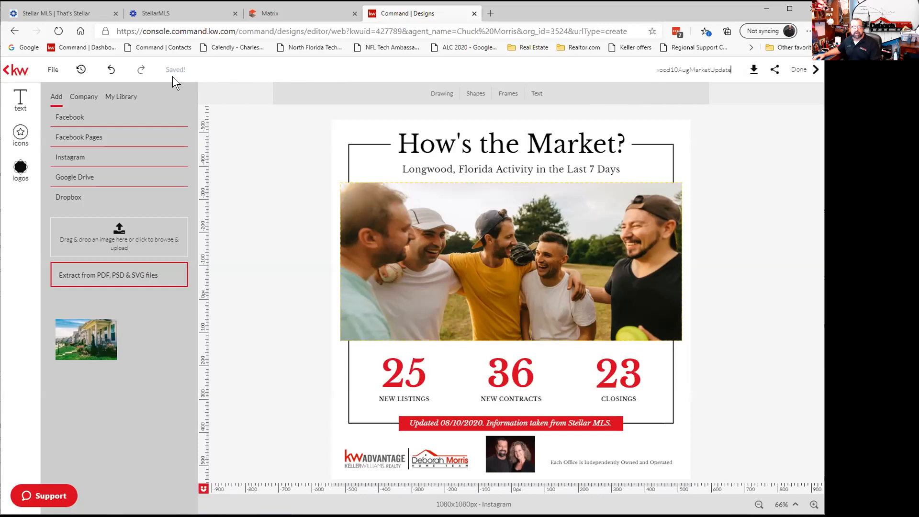
Save the renamed design with File > Save and bring up its JPEG download options.
{"action": "left_click", "coordinate": [54, 73]}
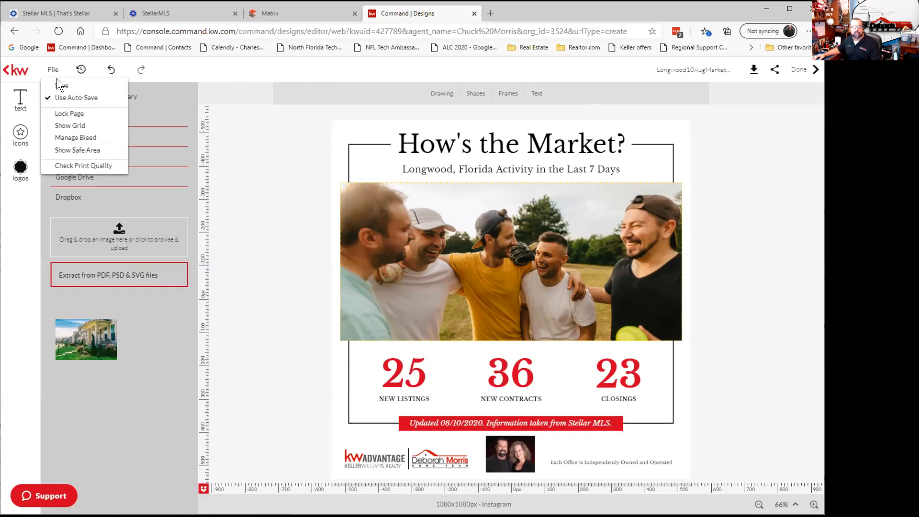
{"action": "left_click", "coordinate": [61, 86]}
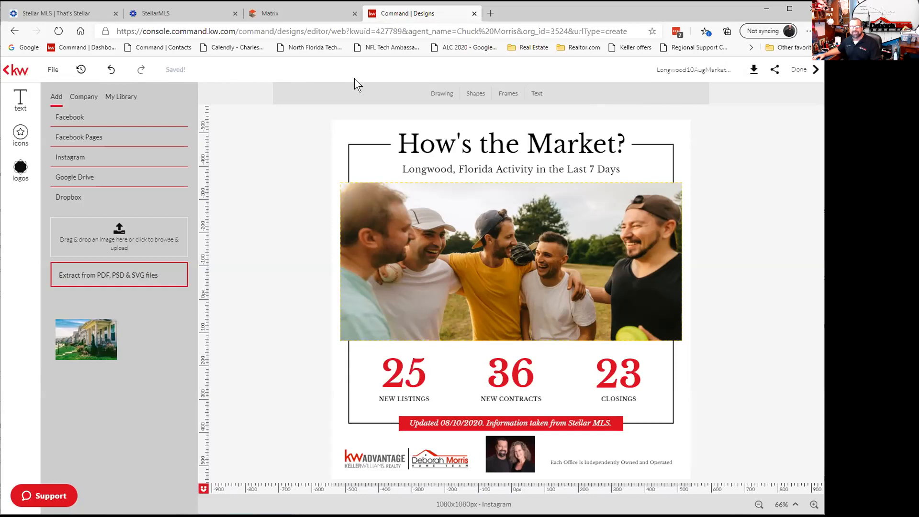
{"action": "left_click", "coordinate": [753, 70]}
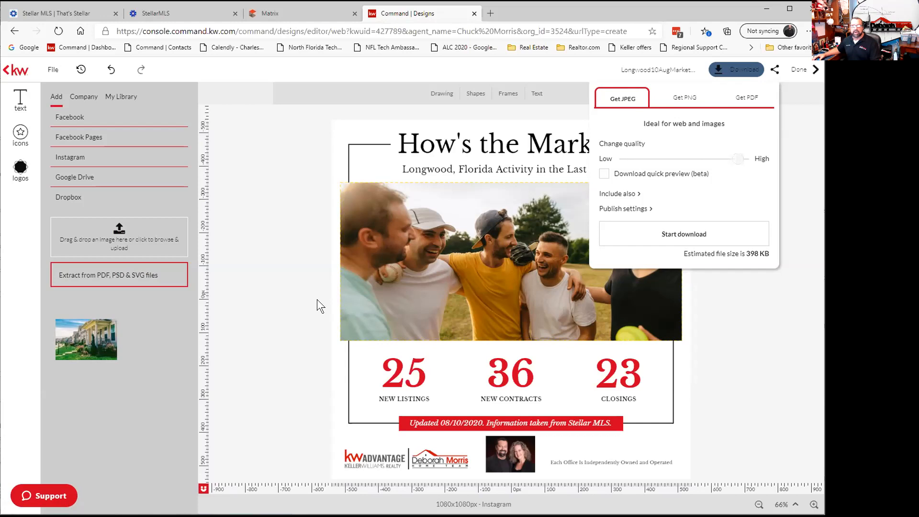
Download the design as longwood10augmarketupdate_1_original.jpg and open the downloaded image.
{"action": "left_click", "coordinate": [670, 243]}
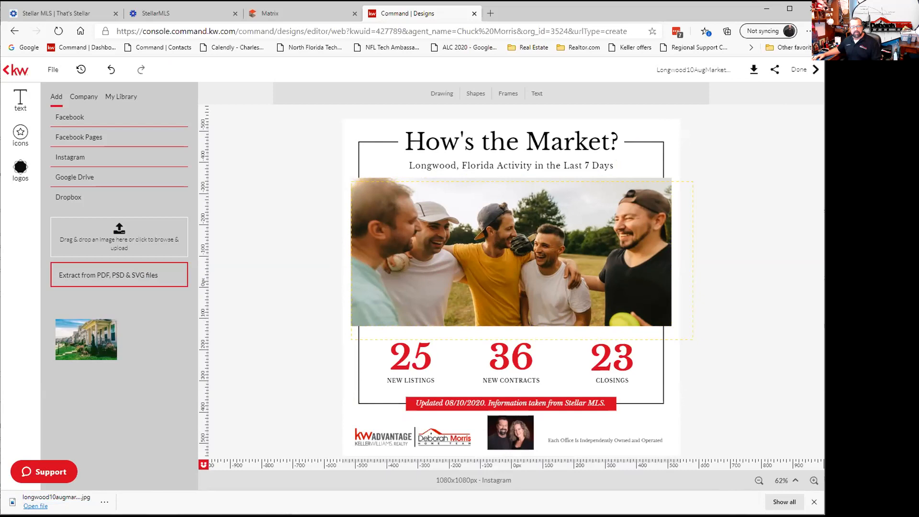
{"action": "left_click", "coordinate": [56, 500]}
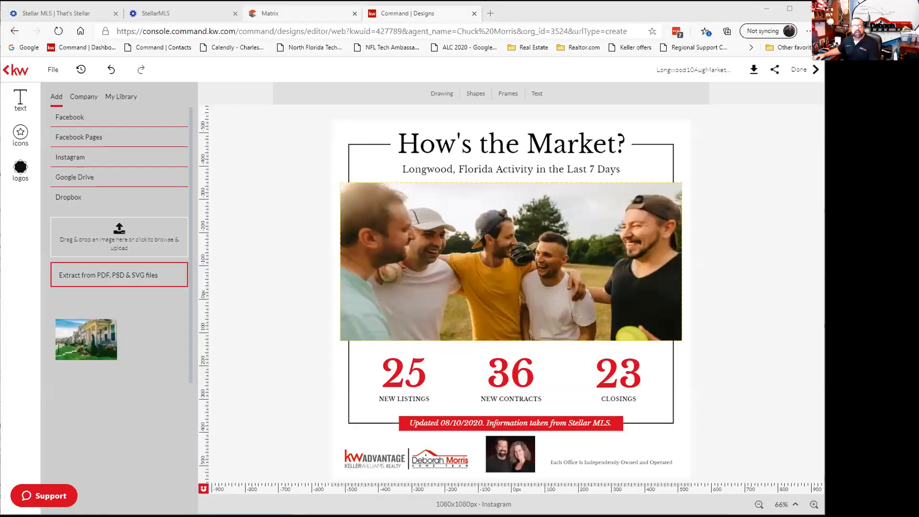
Change the Market Watch city from Longwood to Casselberry and save the customization.
{"action": "left_click", "coordinate": [301, 14]}
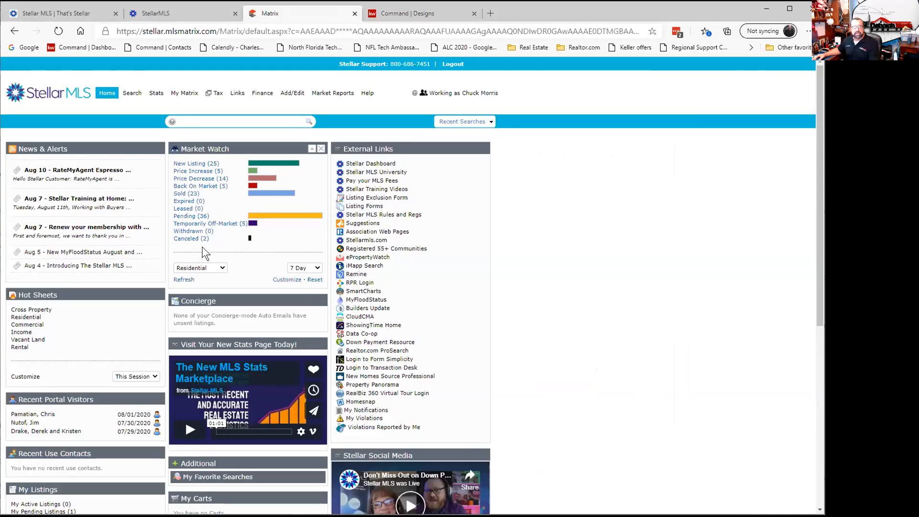
{"action": "left_click", "coordinate": [277, 280]}
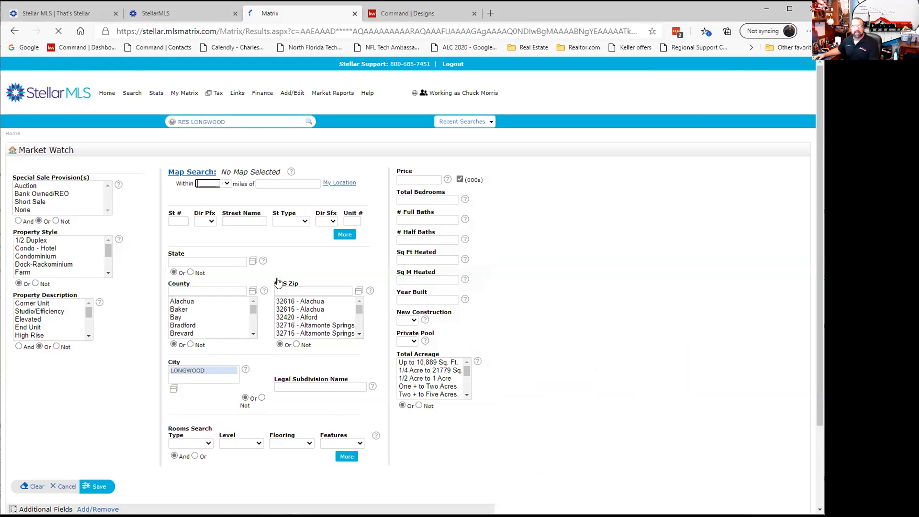
{"action": "left_click", "coordinate": [232, 370]}
{"action": "type", "text": "C"}
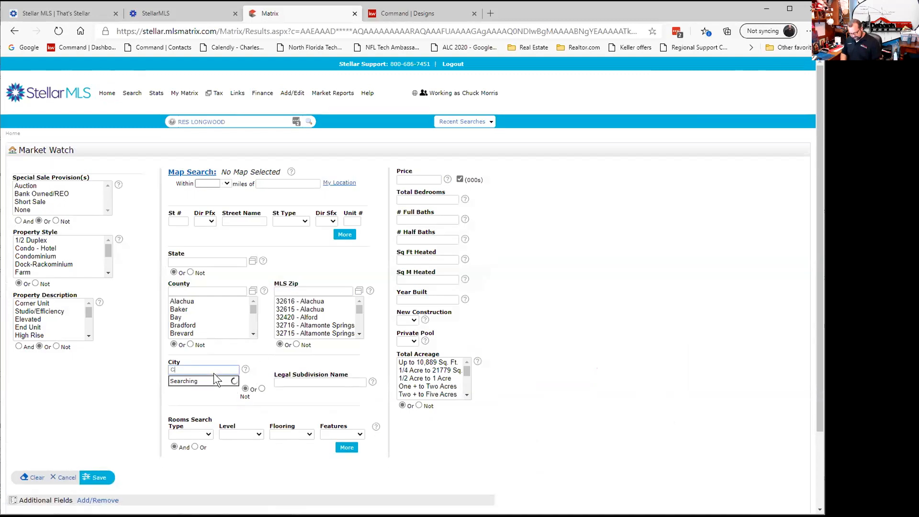
{"action": "type", "text": "asselberry"}
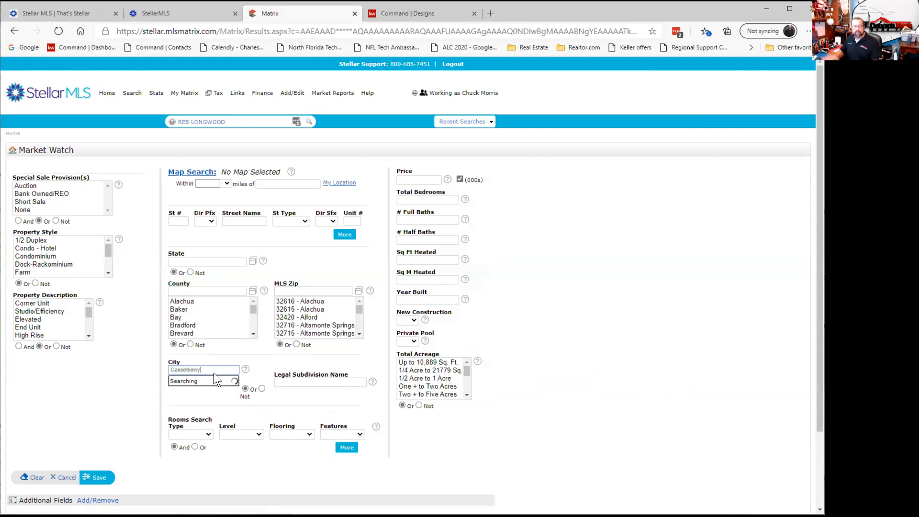
{"action": "left_click", "coordinate": [203, 381]}
{"action": "left_click", "coordinate": [97, 486]}
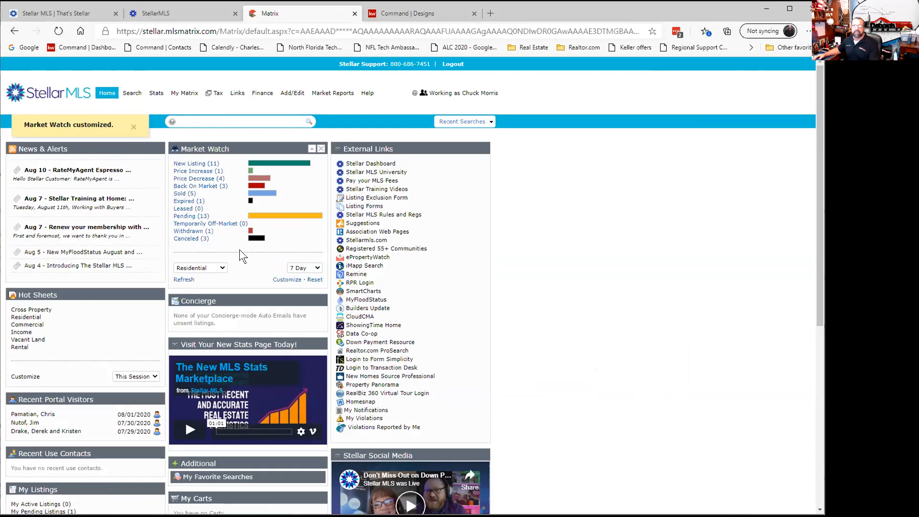
Finish the market update design with Done, then flip between the Stellar MLS Market Watch and design templates.
{"action": "left_click", "coordinate": [411, 13]}
{"action": "left_click", "coordinate": [806, 72]}
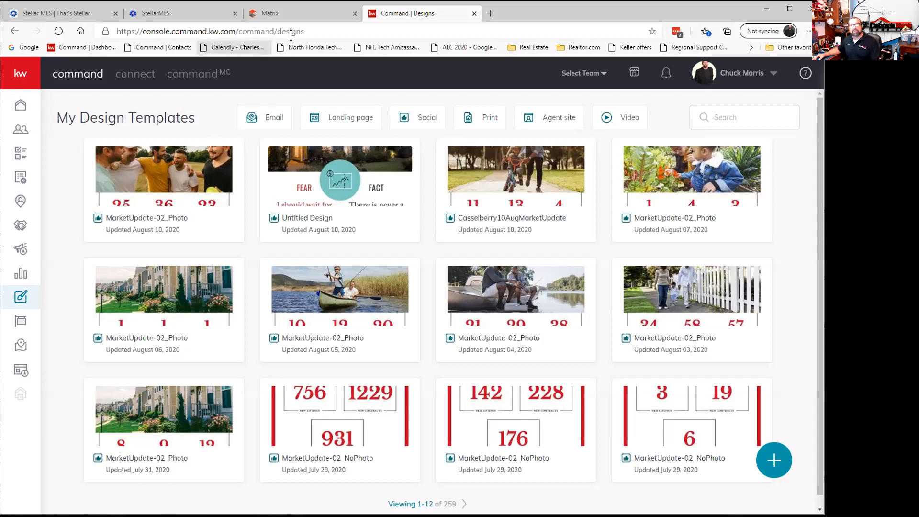
{"action": "left_click", "coordinate": [314, 14]}
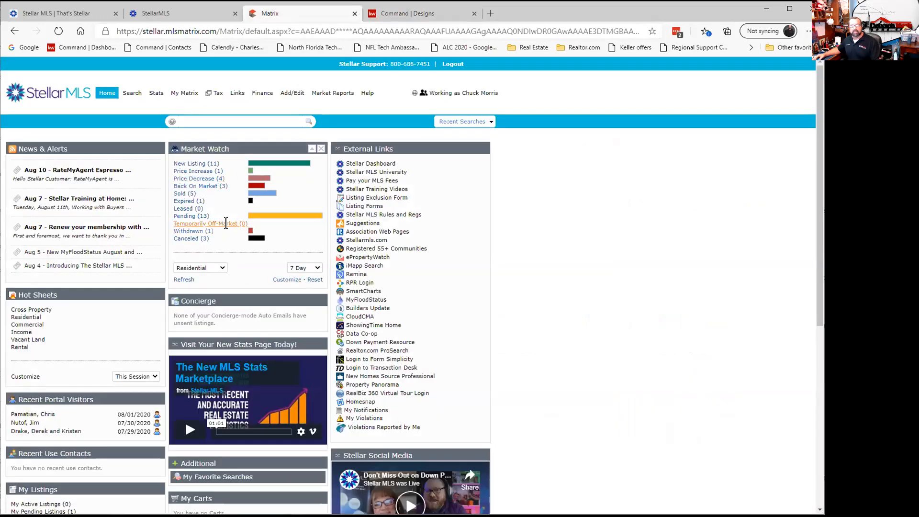
{"action": "left_click", "coordinate": [387, 14]}
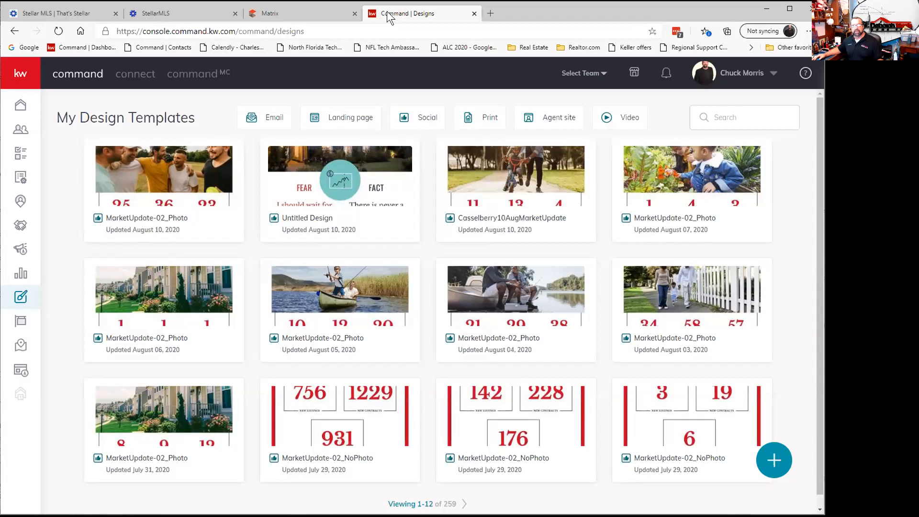
{"action": "left_click", "coordinate": [276, 11]}
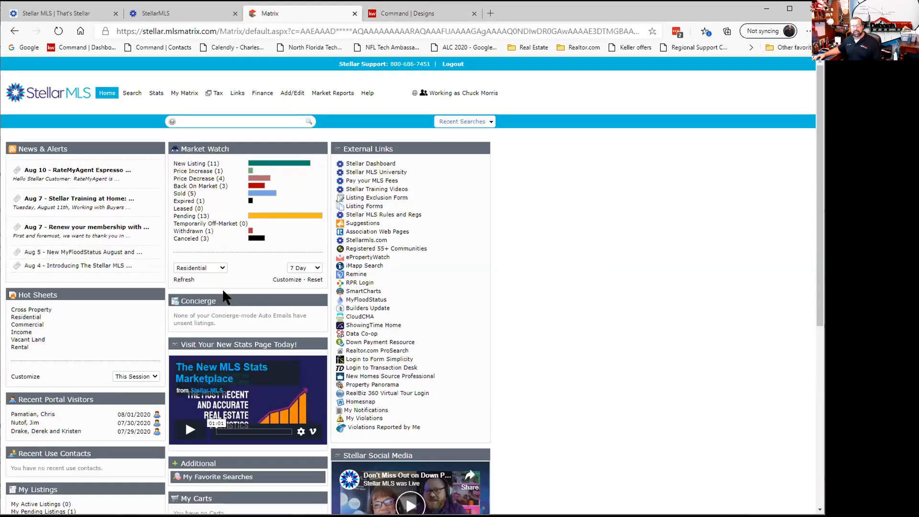
{"action": "left_click", "coordinate": [276, 282]}
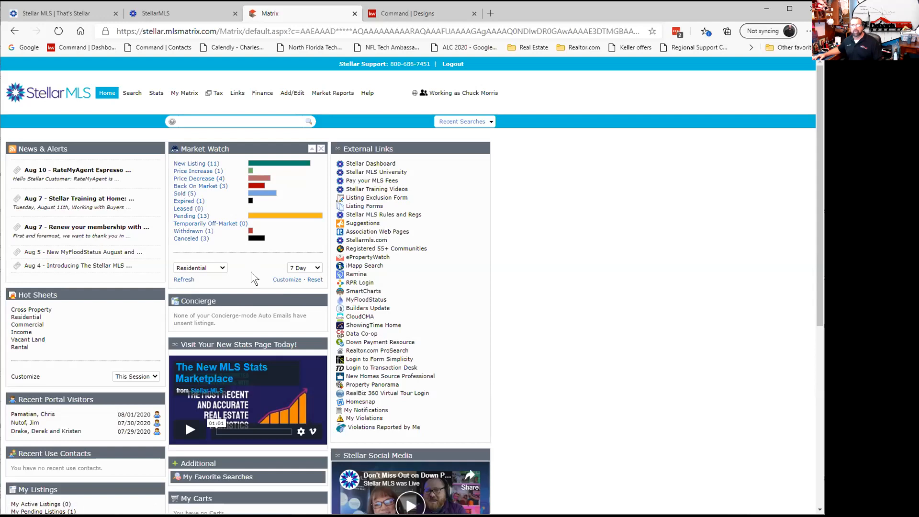
{"action": "left_click", "coordinate": [407, 13]}
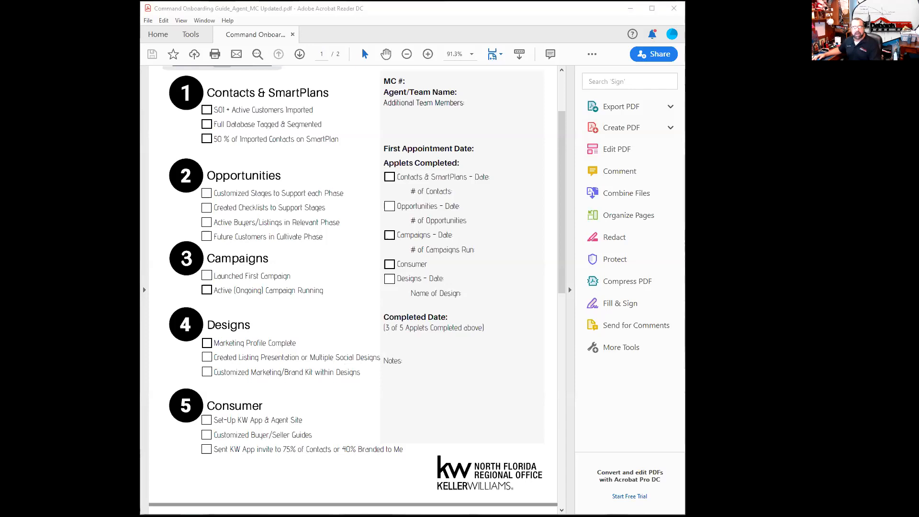
Switch from Acrobat Reader back to the My Design Templates page in the browser.
{"action": "key", "text": "alt+Tab"}
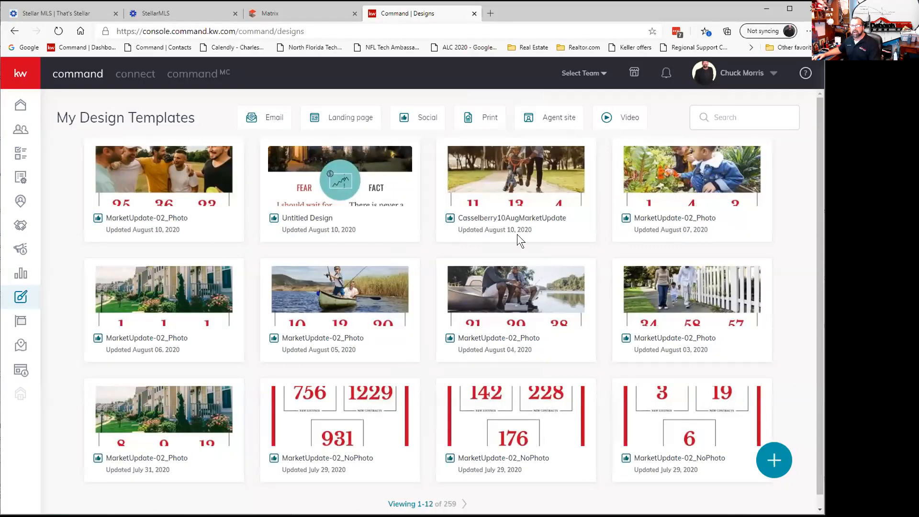
Filter the designs to Print and twice start then cancel a new design, refreshing the list.
{"action": "left_click", "coordinate": [490, 119]}
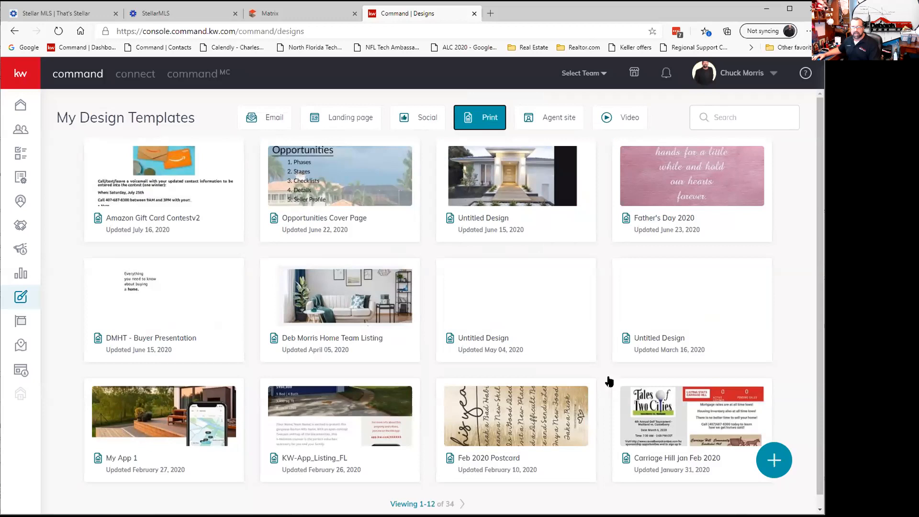
{"action": "left_click", "coordinate": [768, 462]}
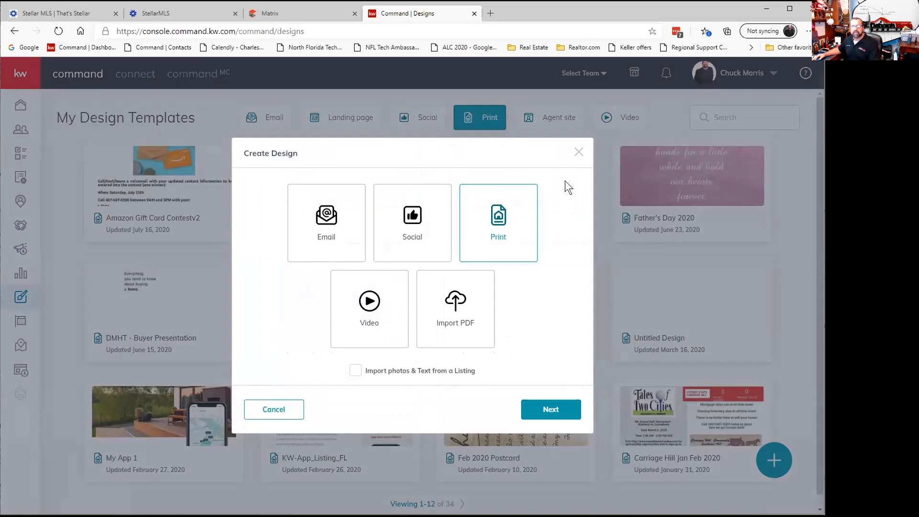
{"action": "left_click", "coordinate": [577, 152]}
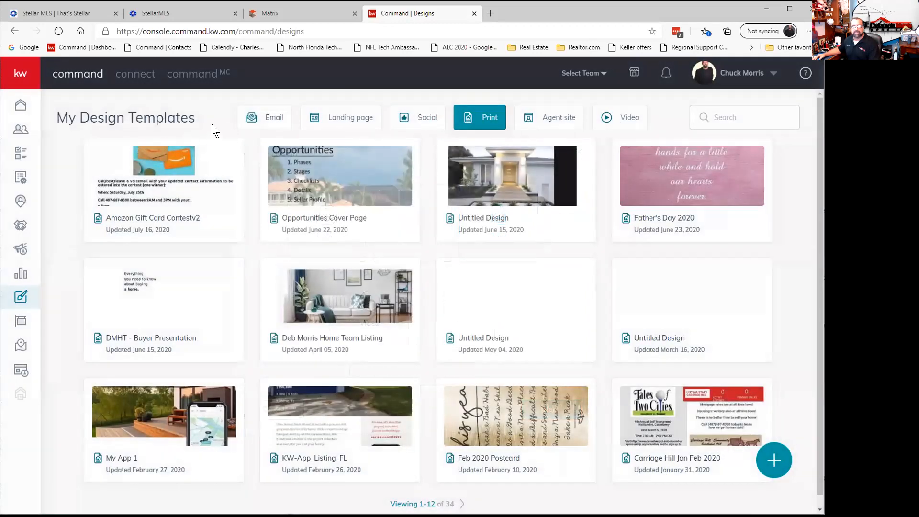
{"action": "left_click", "coordinate": [22, 298]}
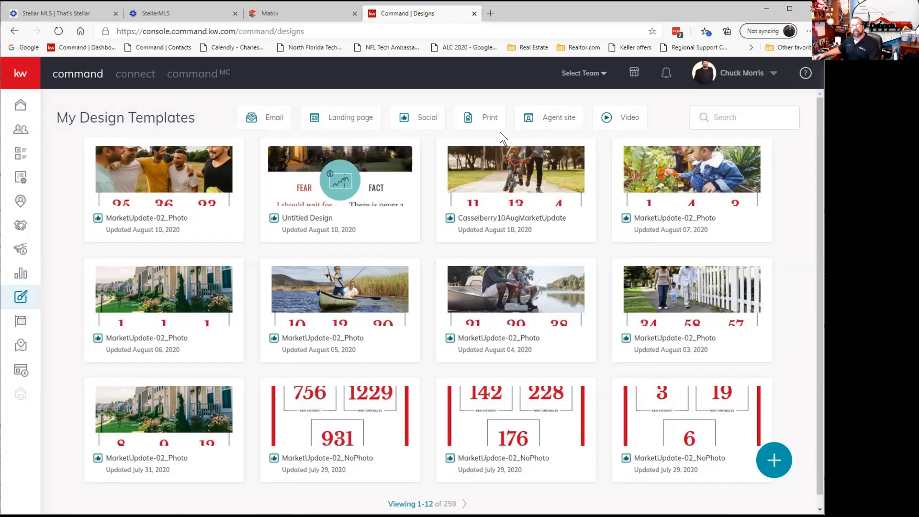
{"action": "left_click", "coordinate": [774, 460]}
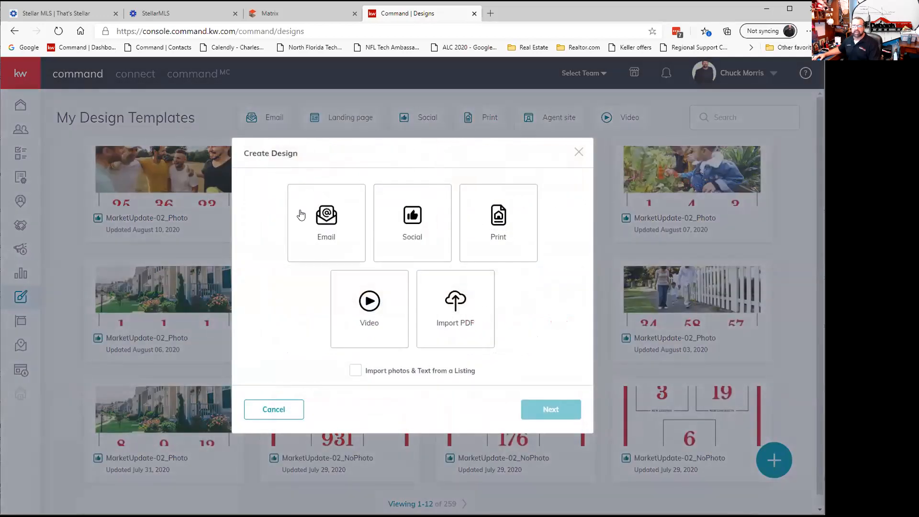
{"action": "left_click", "coordinate": [578, 152]}
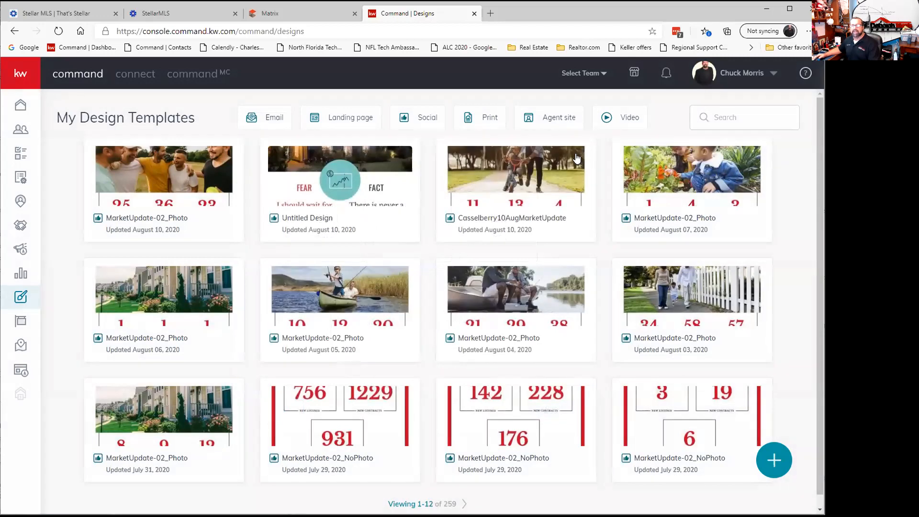
Try a new Social design, cancel it, then go back to Print and start a print design.
{"action": "left_click", "coordinate": [432, 125]}
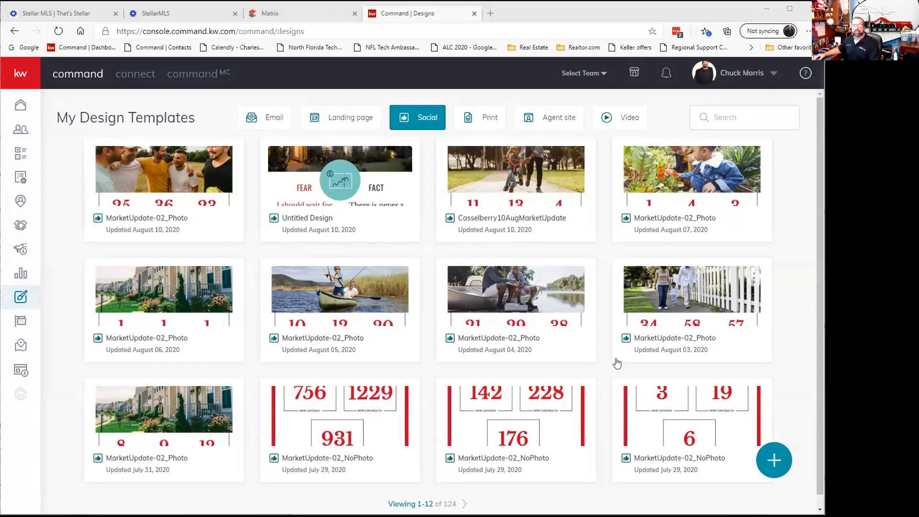
{"action": "left_click", "coordinate": [773, 462]}
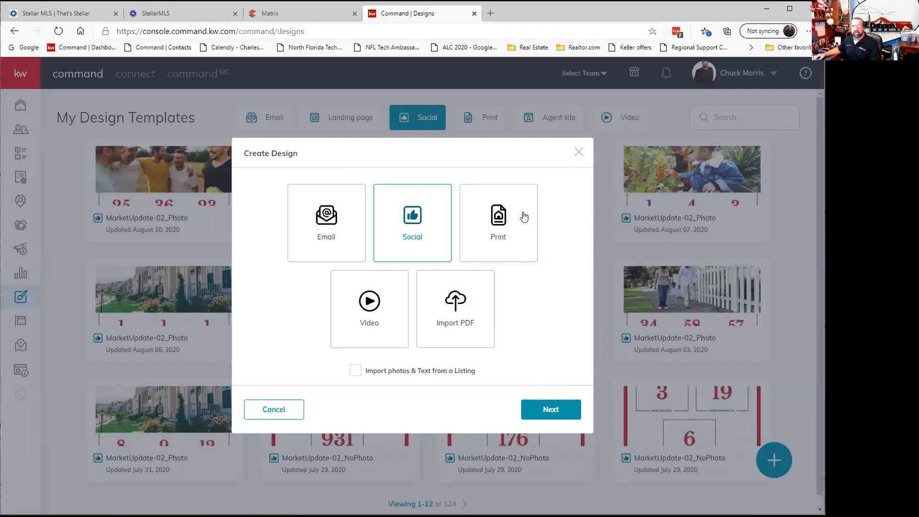
{"action": "left_click", "coordinate": [576, 154]}
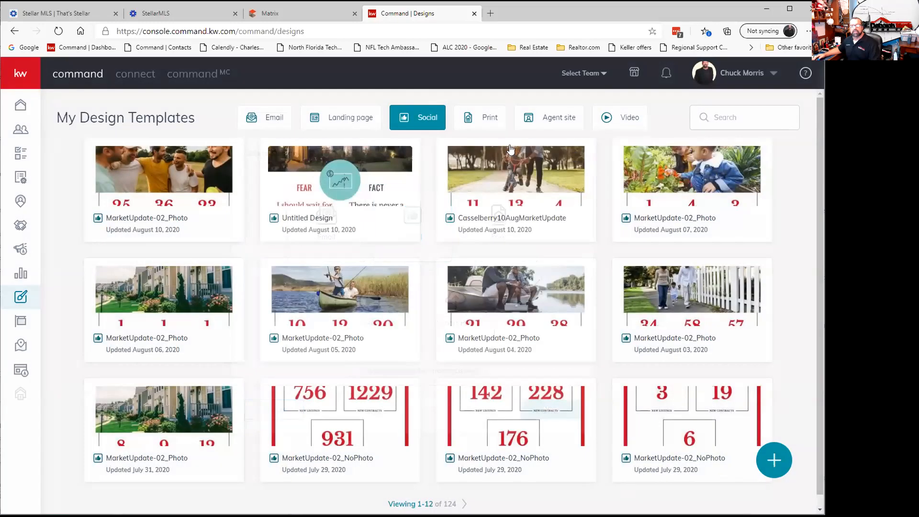
{"action": "left_click", "coordinate": [488, 119]}
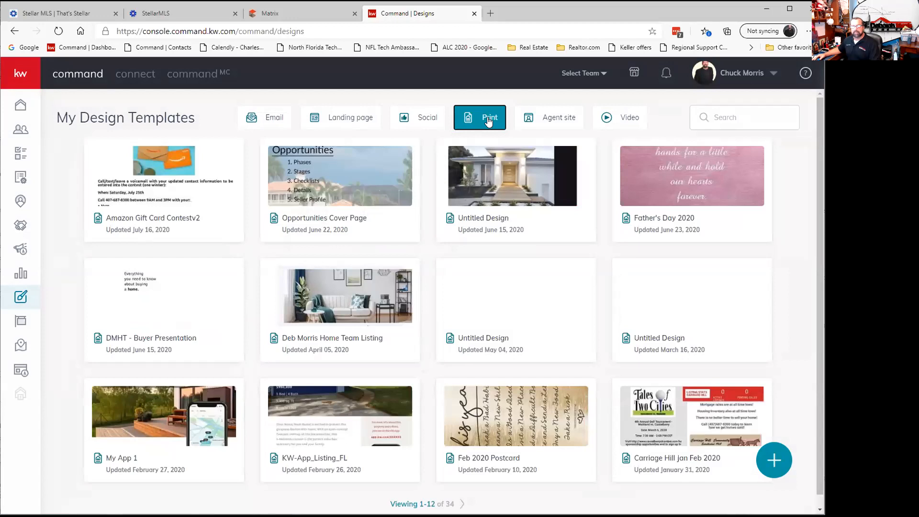
{"action": "left_click", "coordinate": [772, 451]}
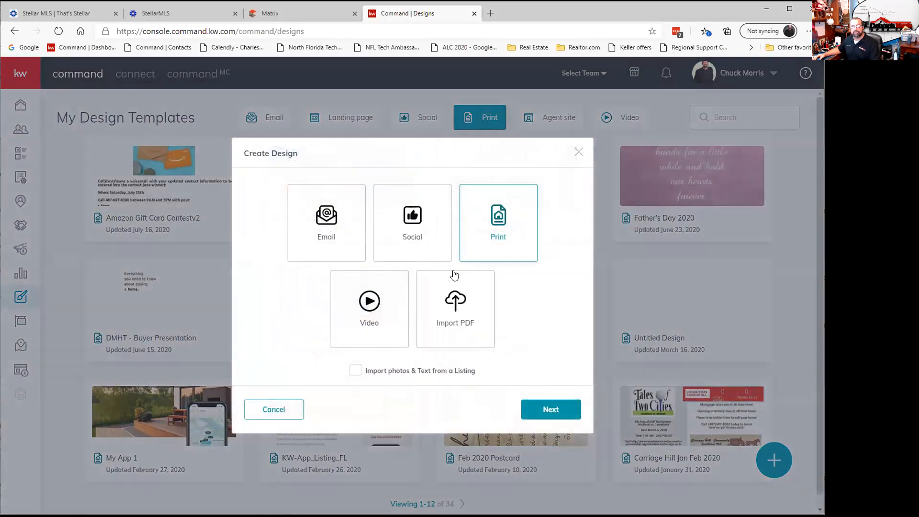
Filter templates to Listings > Just Listed Standard Postcards and use the JustListed_02_PC template.
{"action": "left_click", "coordinate": [549, 410]}
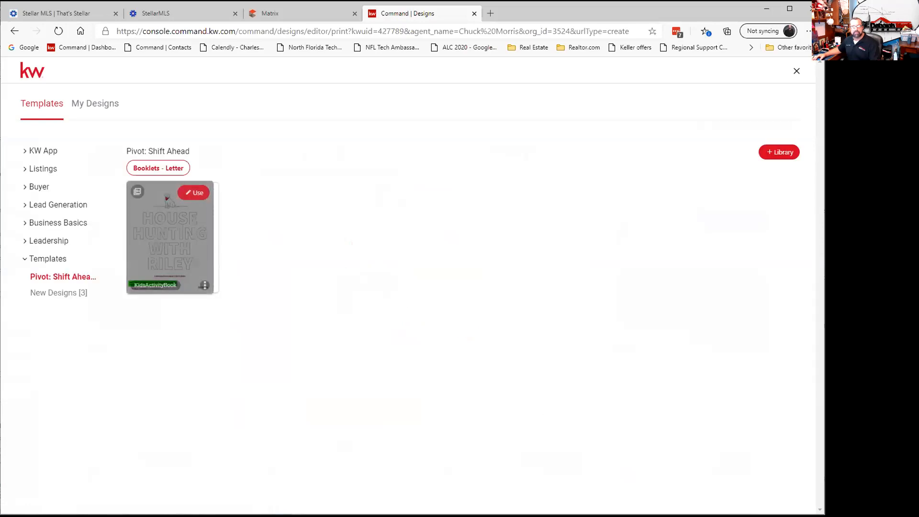
{"action": "left_click", "coordinate": [39, 173]}
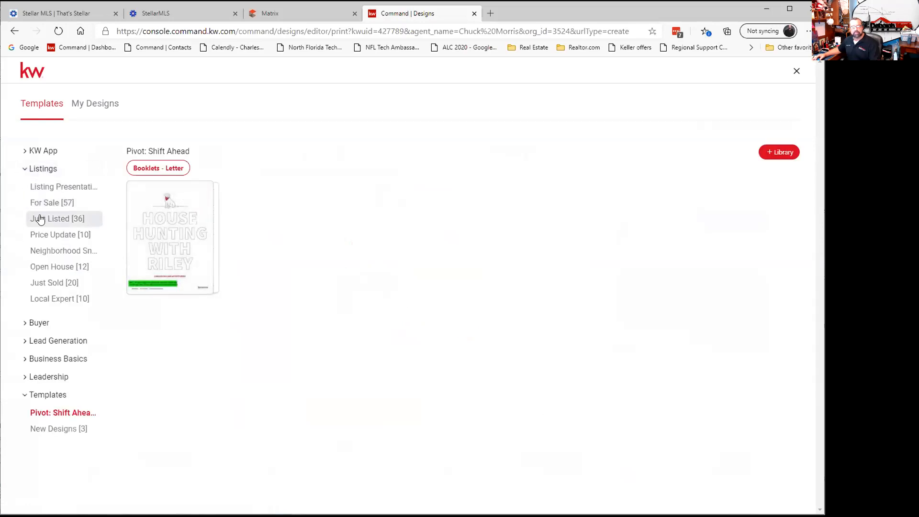
{"action": "left_click", "coordinate": [42, 219]}
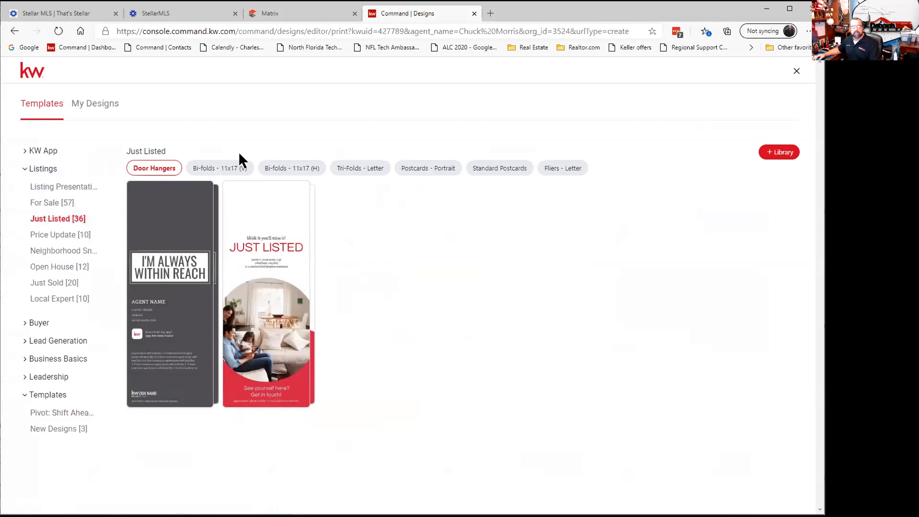
{"action": "left_click", "coordinate": [428, 170]}
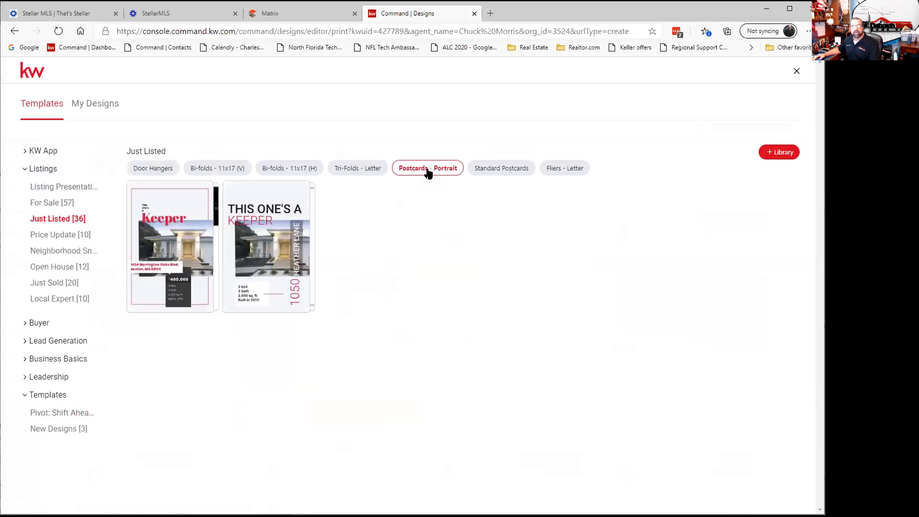
{"action": "left_click", "coordinate": [496, 171]}
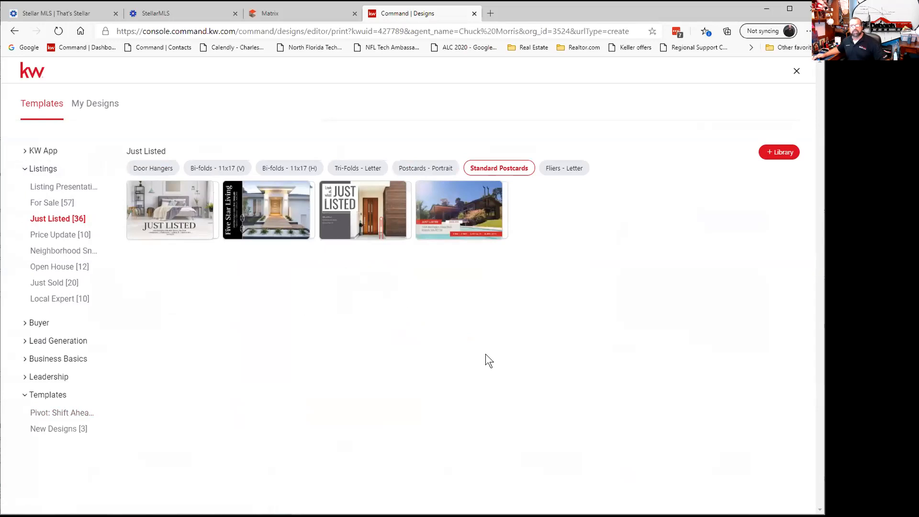
{"action": "mouse_move", "coordinate": [459, 220]}
{"action": "mouse_move", "coordinate": [506, 214]}
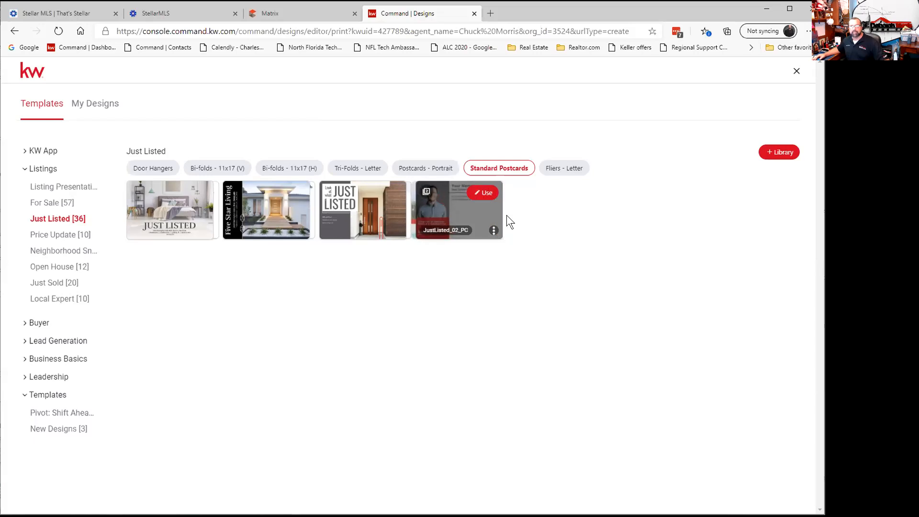
{"action": "left_click", "coordinate": [482, 192]}
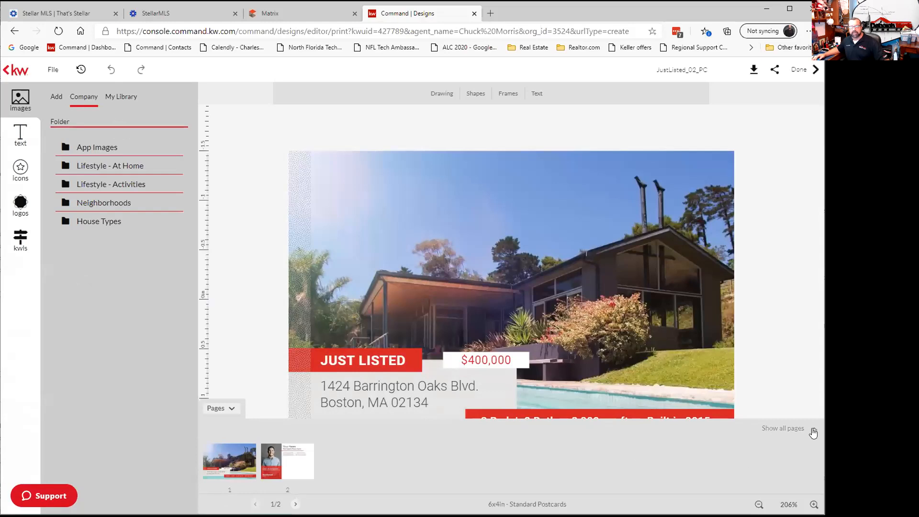
Hide the page thumbnails, go to the postcard's back page, and drag the Your Name box wider onto one line.
{"action": "left_click", "coordinate": [230, 410]}
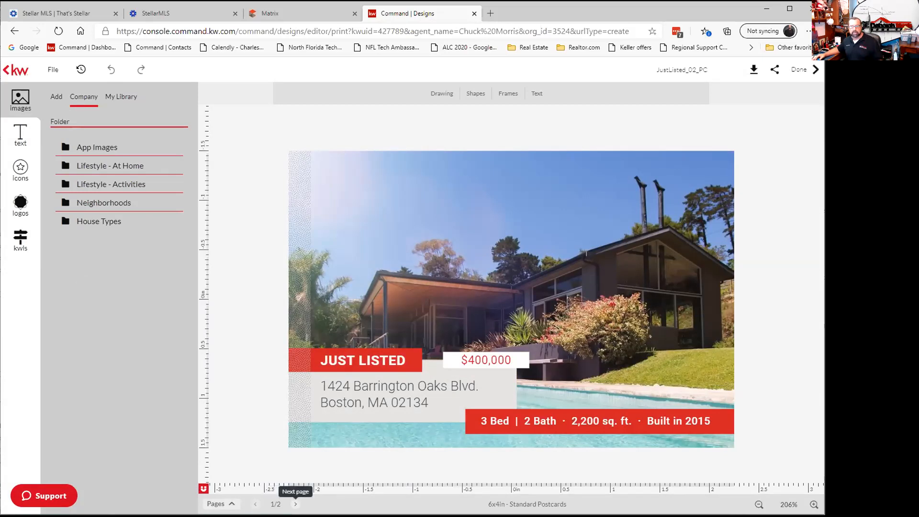
{"action": "left_click", "coordinate": [295, 503]}
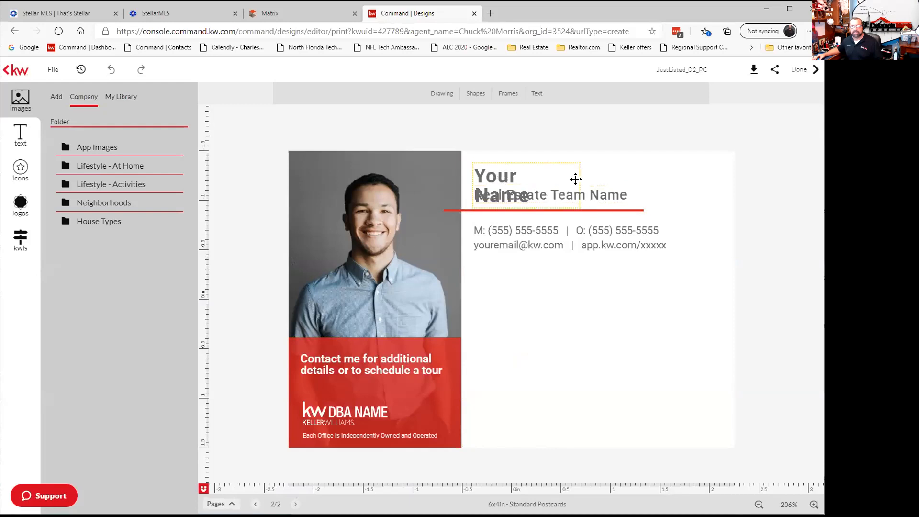
{"action": "left_click", "coordinate": [574, 180]}
{"action": "left_click_drag", "start_coordinate": [575, 182], "coordinate": [602, 184]}
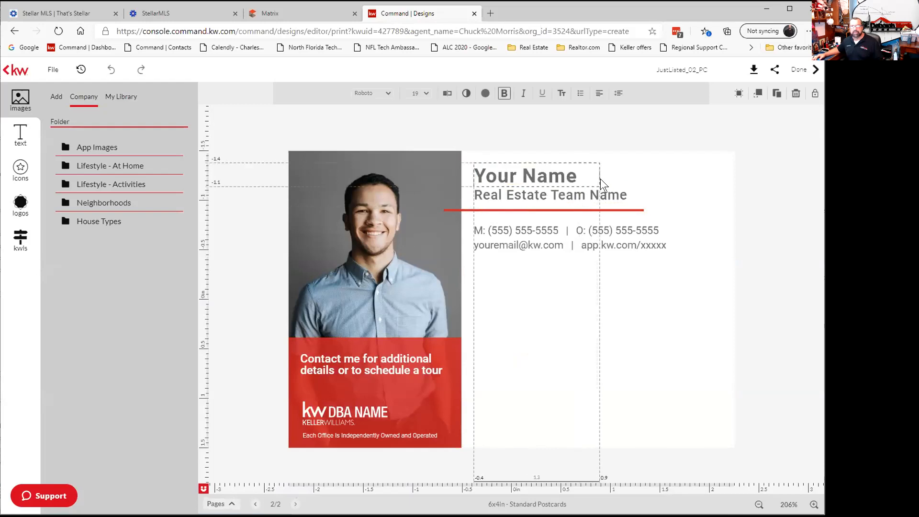
{"action": "left_click", "coordinate": [657, 185]}
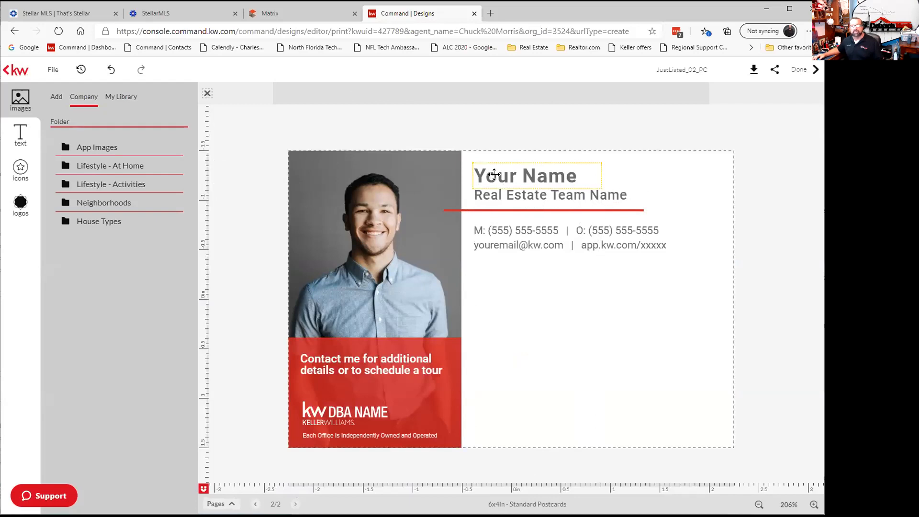
{"action": "left_click", "coordinate": [576, 177]}
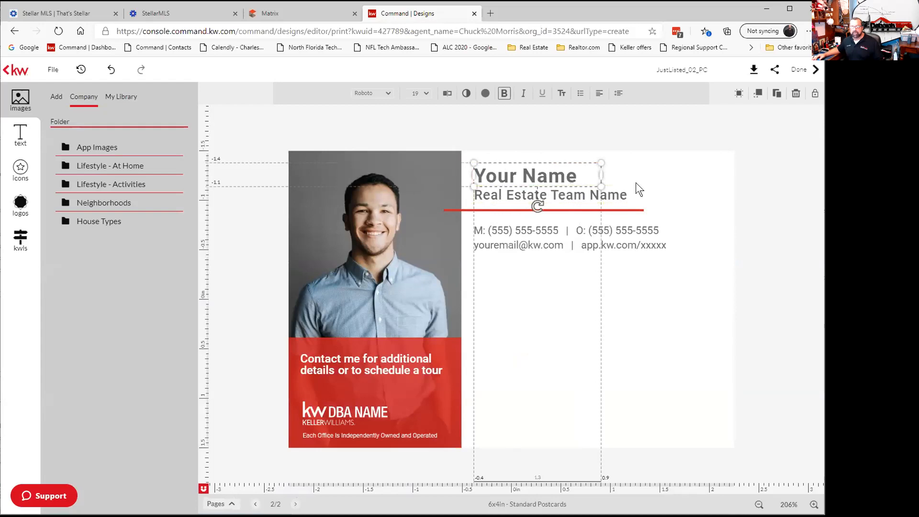
{"action": "left_click", "coordinate": [671, 323]}
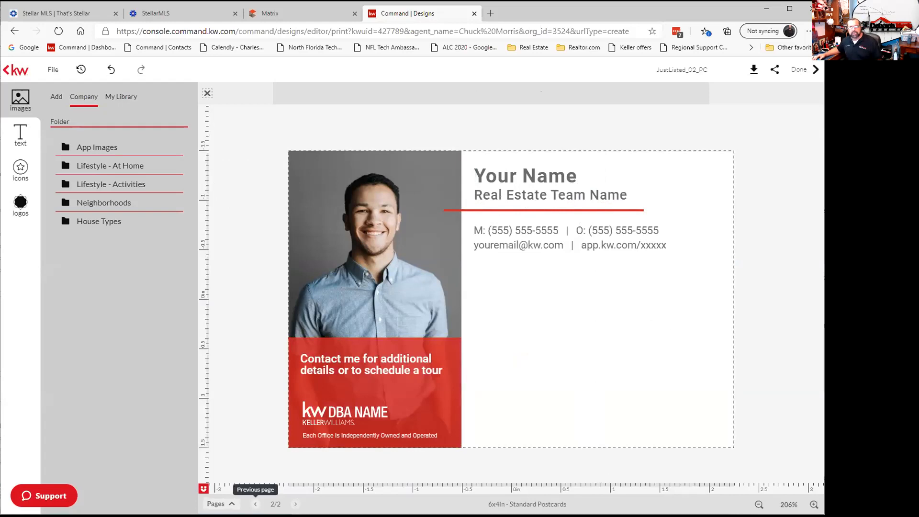
Return to page 1, browse the Add, logos and icons panels, then exit to the templates gallery.
{"action": "left_click", "coordinate": [255, 504]}
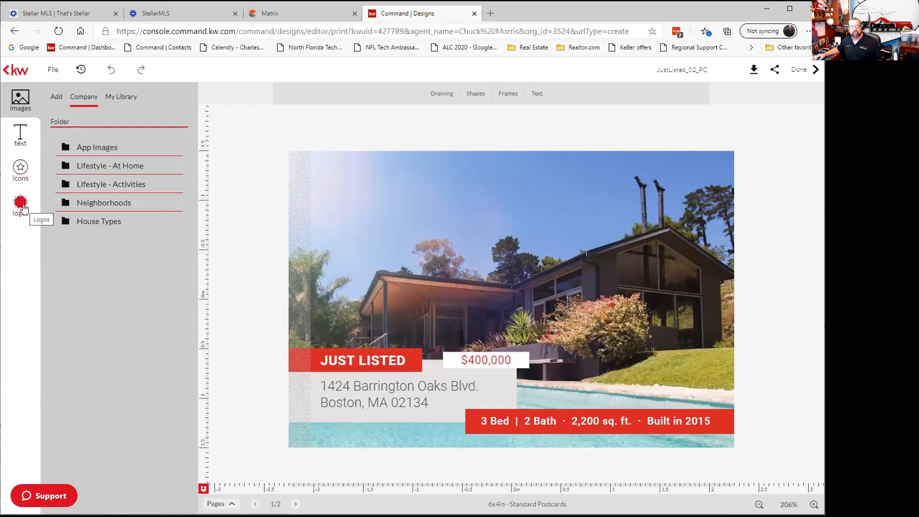
{"action": "left_click", "coordinate": [58, 97]}
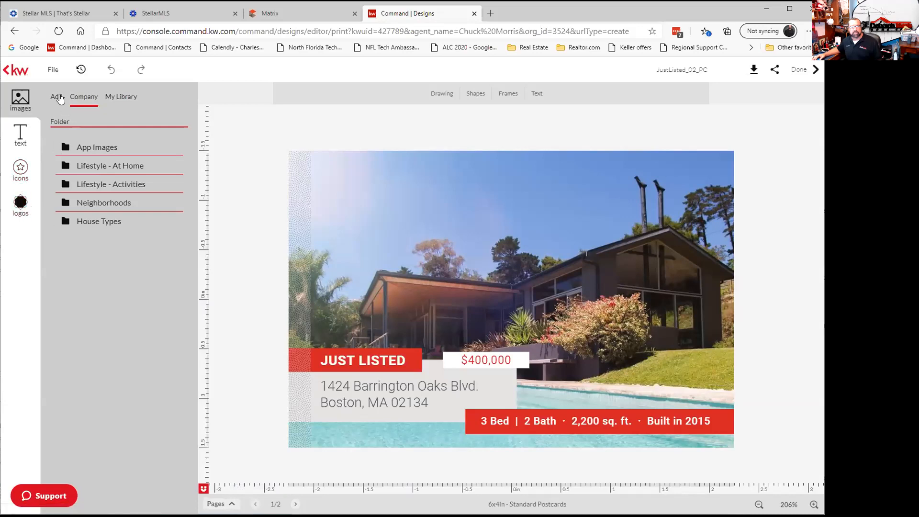
{"action": "left_click", "coordinate": [24, 205]}
{"action": "left_click", "coordinate": [20, 169]}
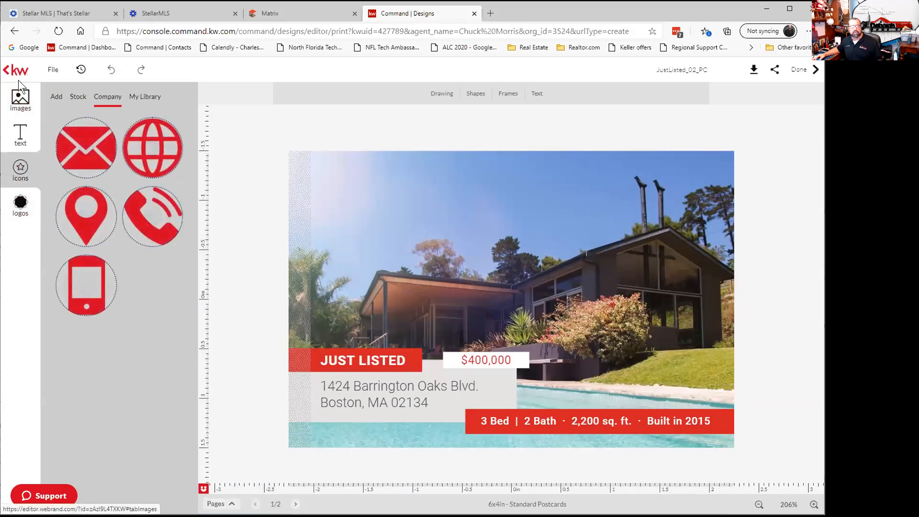
{"action": "left_click", "coordinate": [9, 69]}
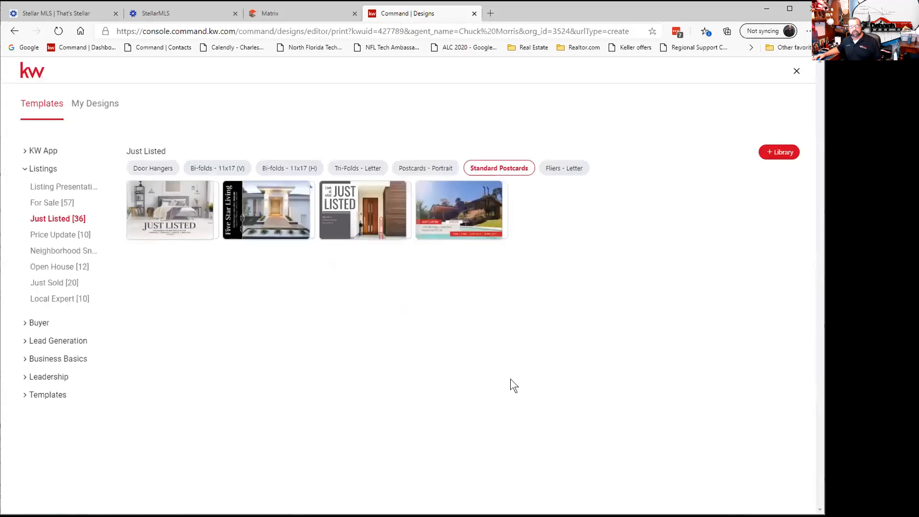
Use the first, bedroom-photo thumbnail, JustListed_01_PC, from the Just Listed Standard Postcards.
{"action": "mouse_move", "coordinate": [471, 238]}
{"action": "mouse_move", "coordinate": [379, 209]}
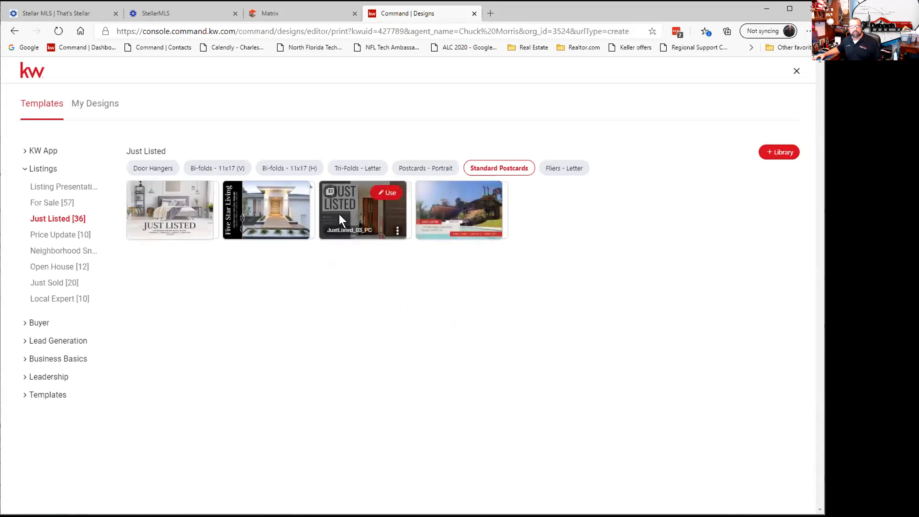
{"action": "left_click", "coordinate": [194, 194]}
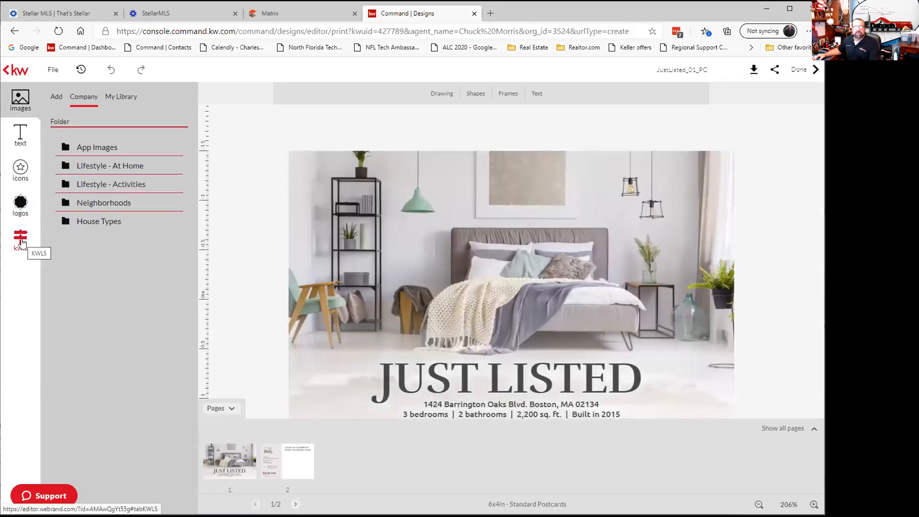
{"action": "left_click", "coordinate": [21, 243]}
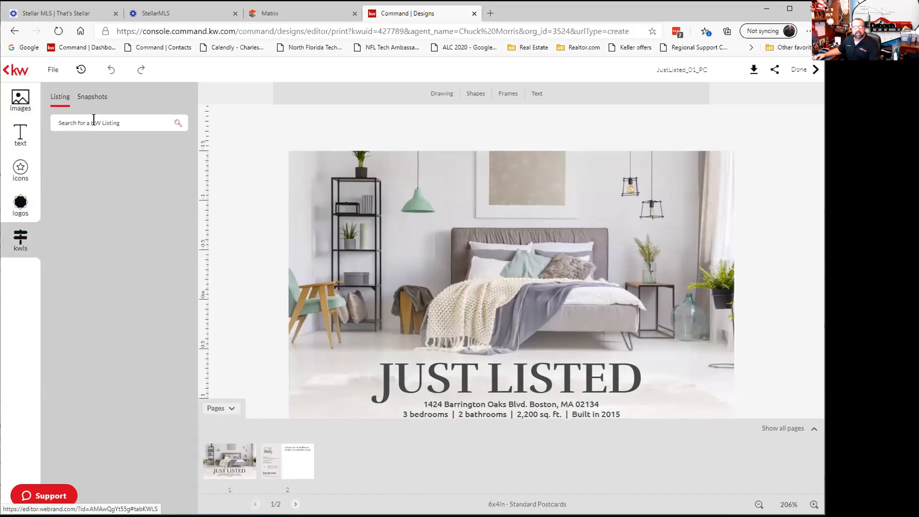
{"action": "left_click", "coordinate": [93, 120]}
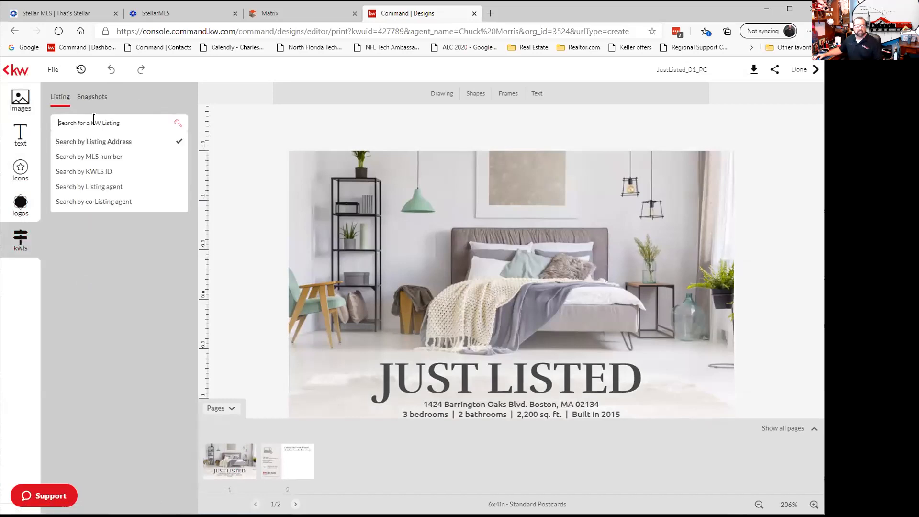
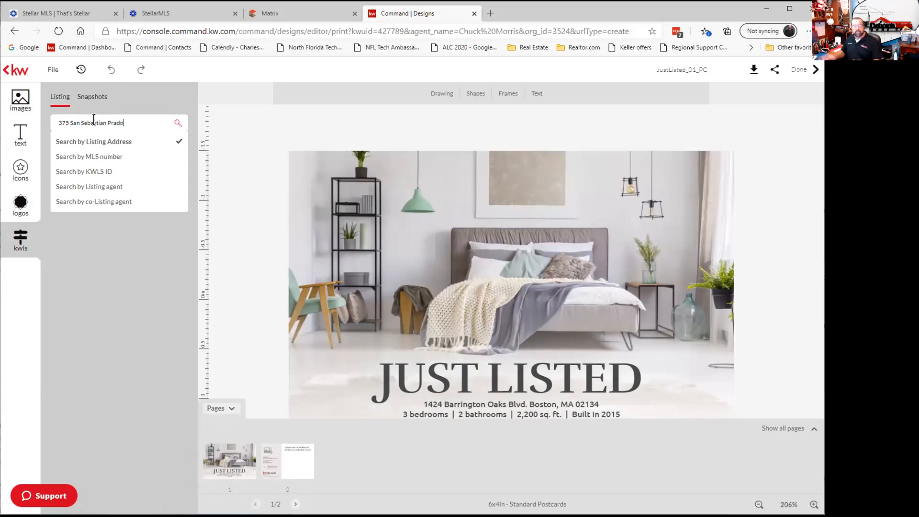
{"action": "key", "text": "Return"}
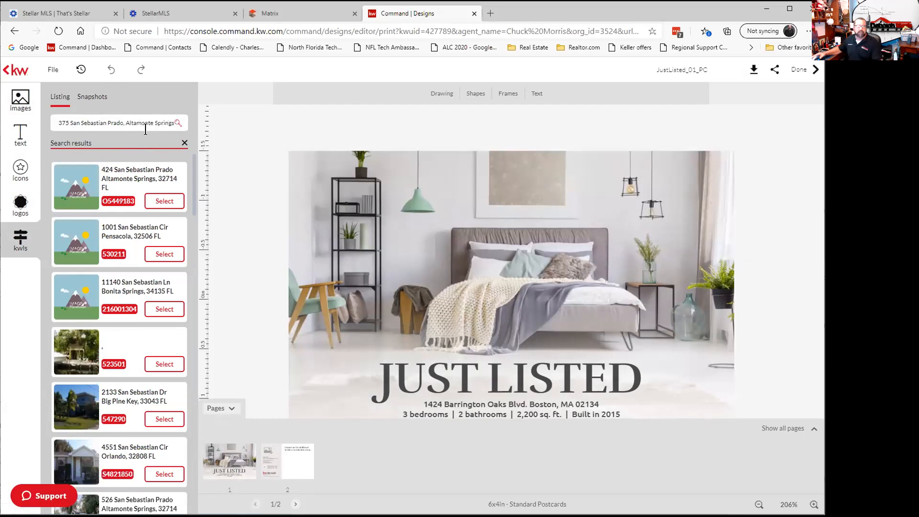
{"action": "left_click", "coordinate": [177, 123]}
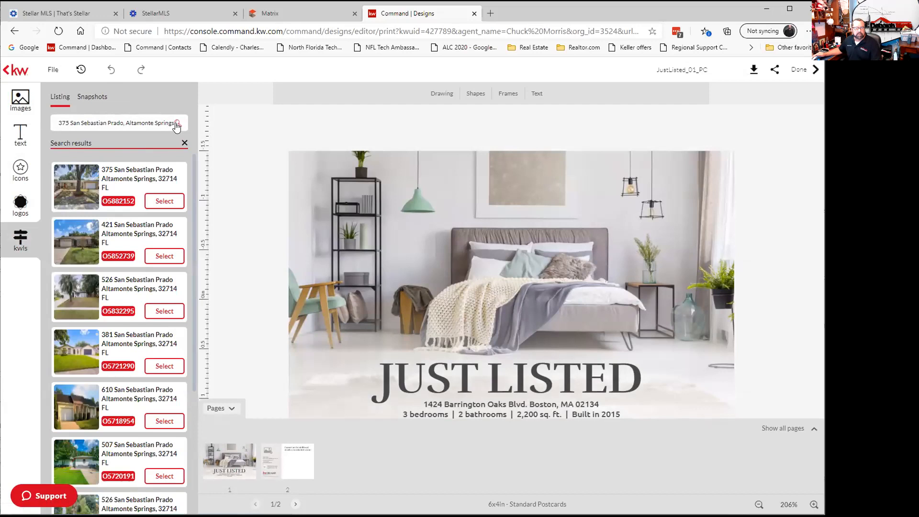
{"action": "left_click", "coordinate": [173, 204]}
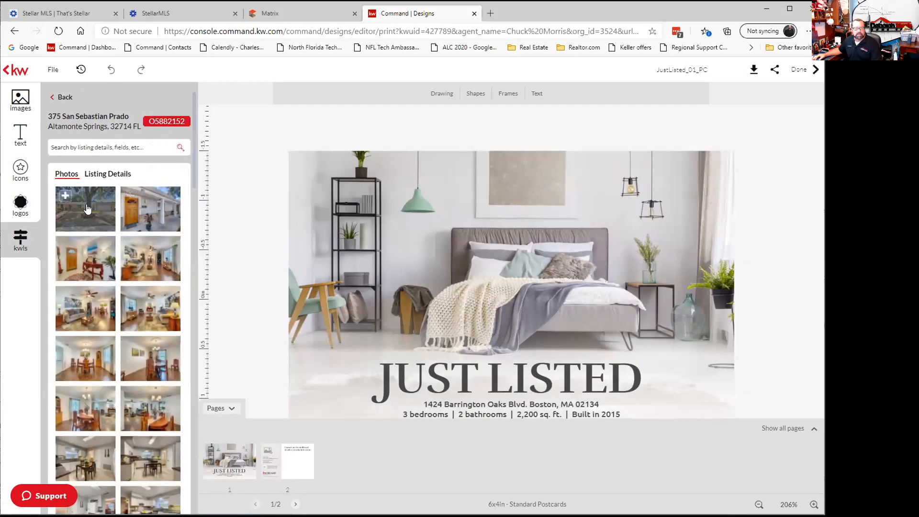
Add the listing's front-of-house photo, then delete it along with the leftover image placeholder.
{"action": "left_click", "coordinate": [88, 208]}
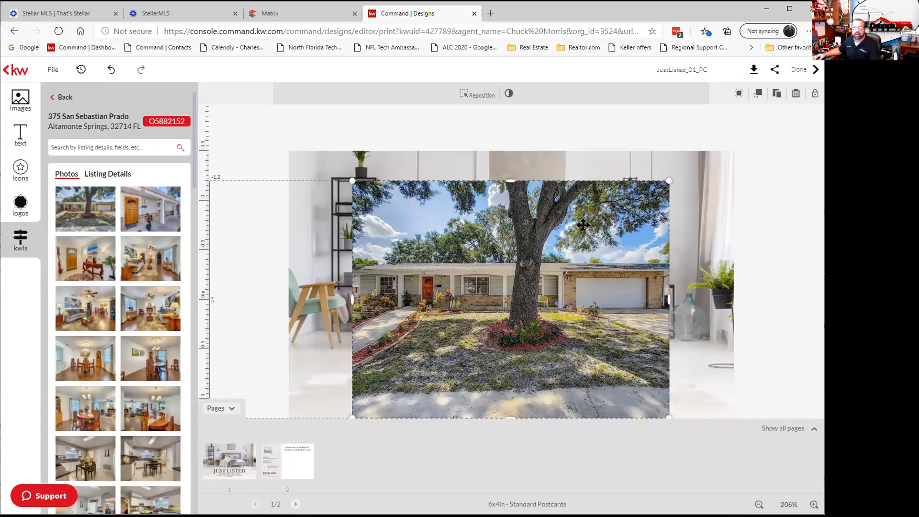
{"action": "left_click", "coordinate": [794, 95]}
{"action": "left_click", "coordinate": [486, 266]}
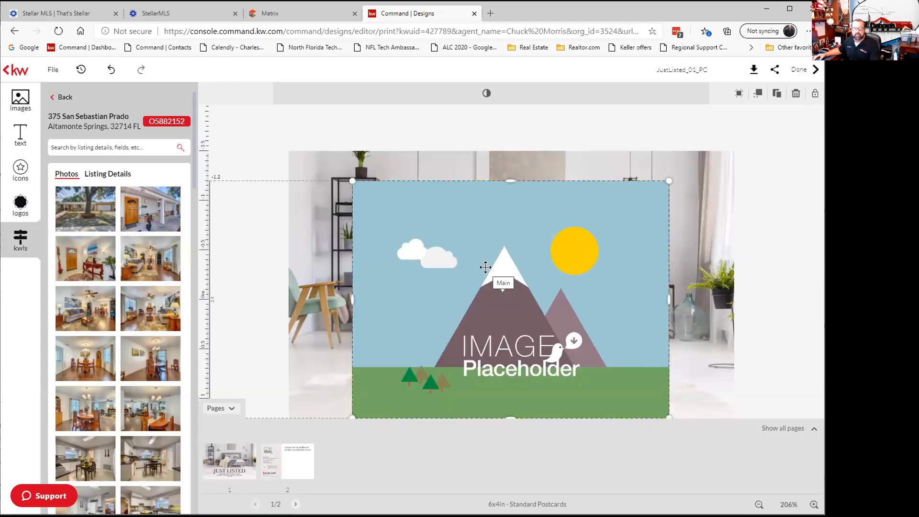
{"action": "left_click", "coordinate": [794, 94]}
{"action": "left_click", "coordinate": [469, 238]}
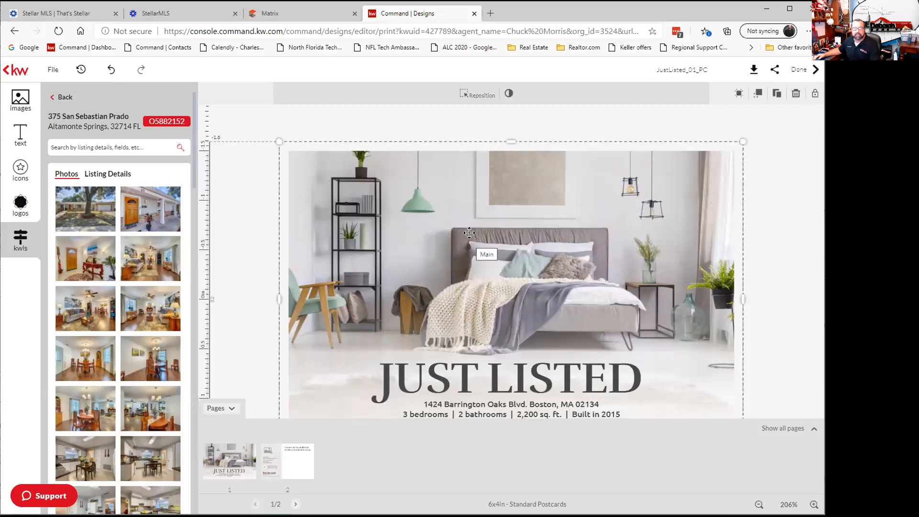
Replace the front bedroom photo with listing photos, ending on the living-room photo.
{"action": "mouse_move", "coordinate": [135, 207]}
{"action": "mouse_move", "coordinate": [84, 205]}
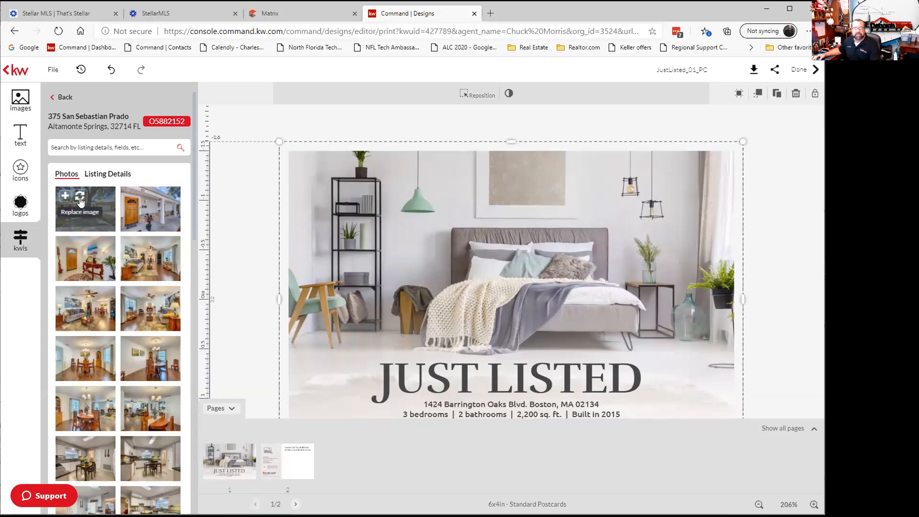
{"action": "left_click", "coordinate": [80, 198]}
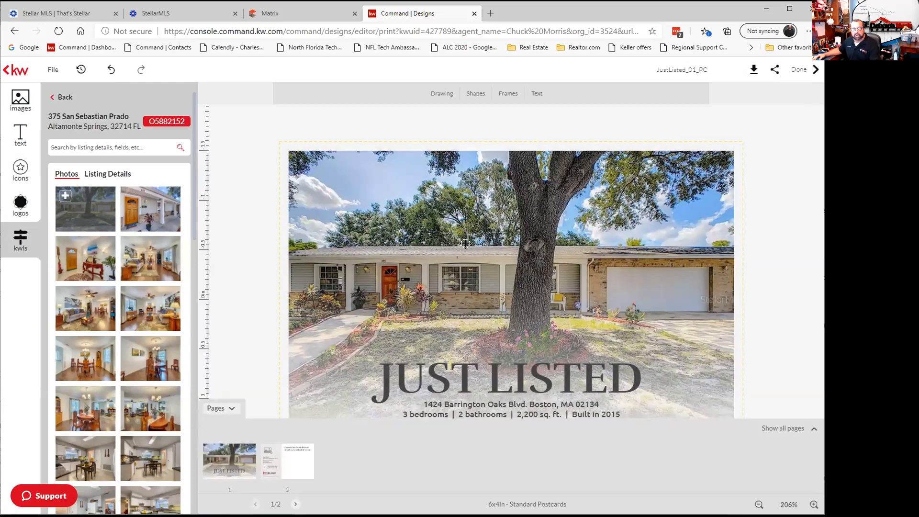
{"action": "left_click", "coordinate": [503, 236]}
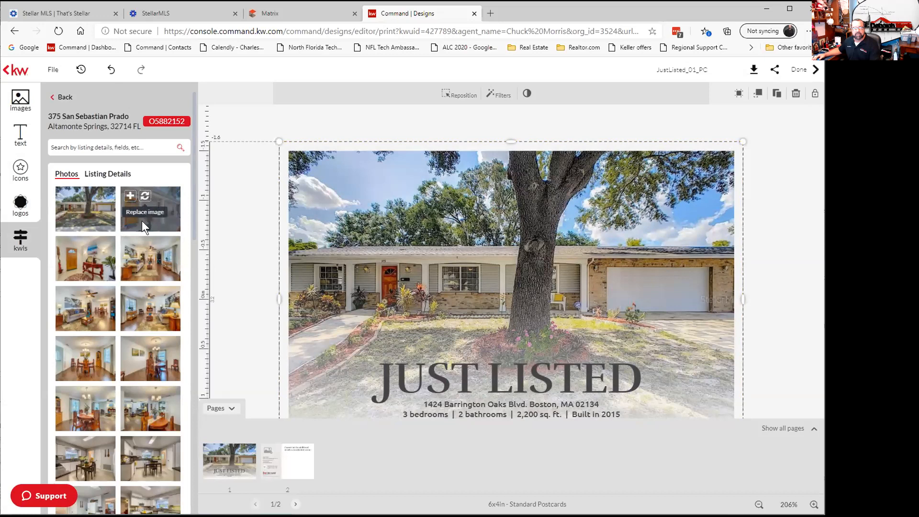
{"action": "mouse_move", "coordinate": [140, 259]}
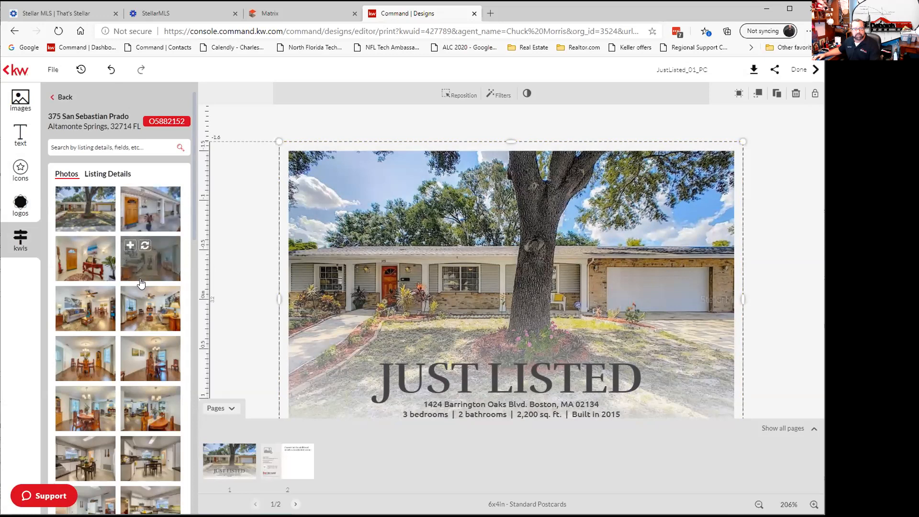
{"action": "left_click", "coordinate": [79, 296]}
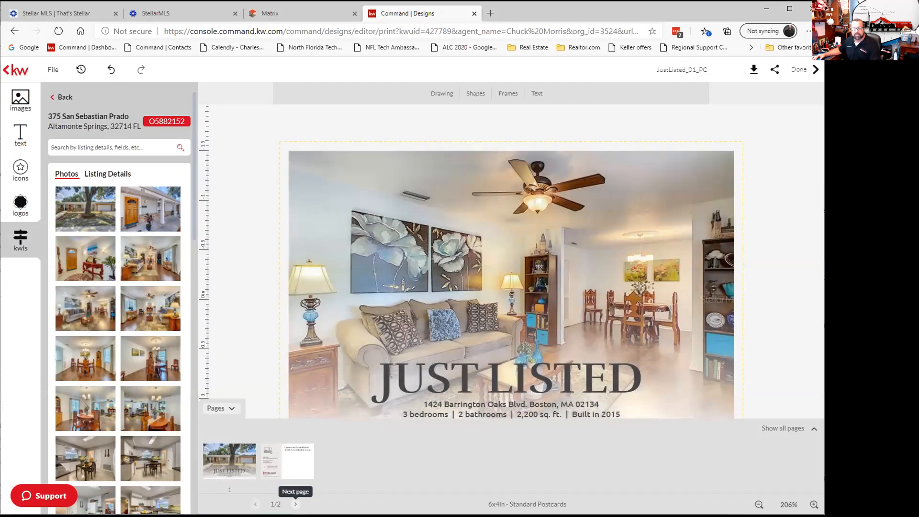
On page 2, inspect the Contact me headline and Your Name text blocks without changing them.
{"action": "left_click", "coordinate": [295, 504]}
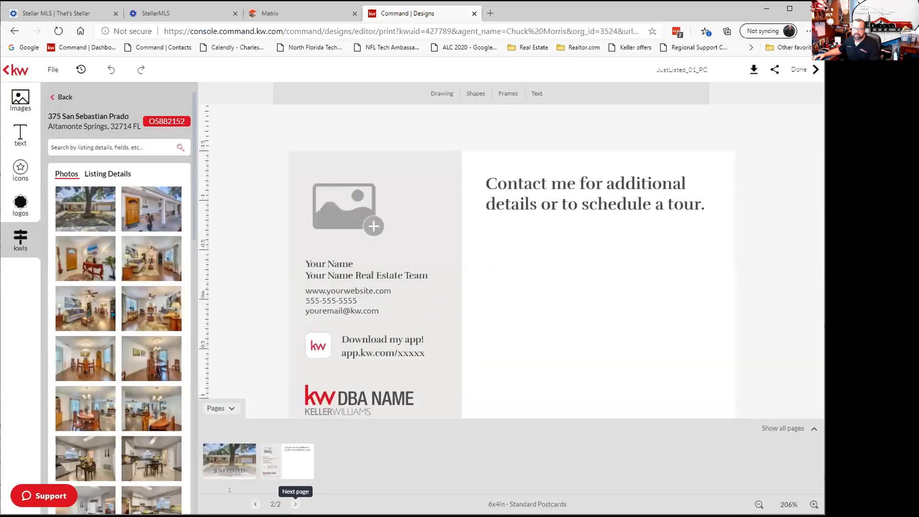
{"action": "left_click", "coordinate": [547, 185]}
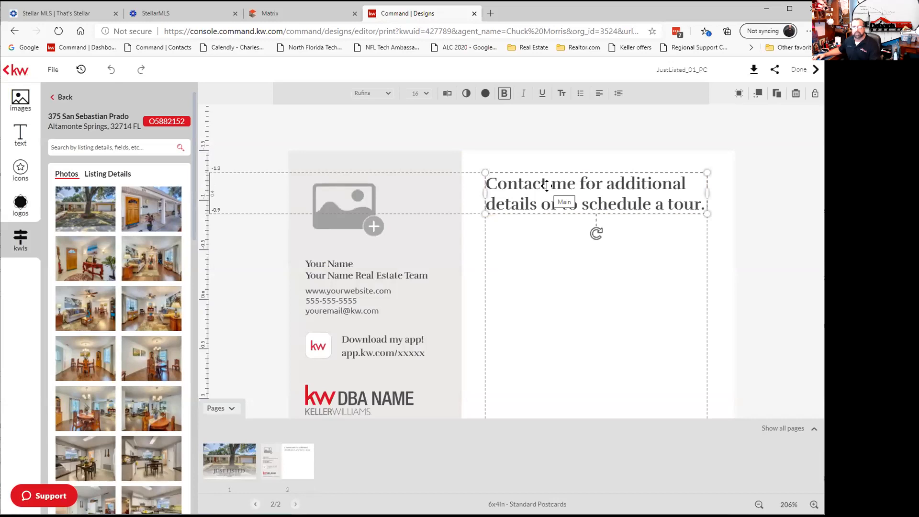
{"action": "left_click", "coordinate": [445, 94]}
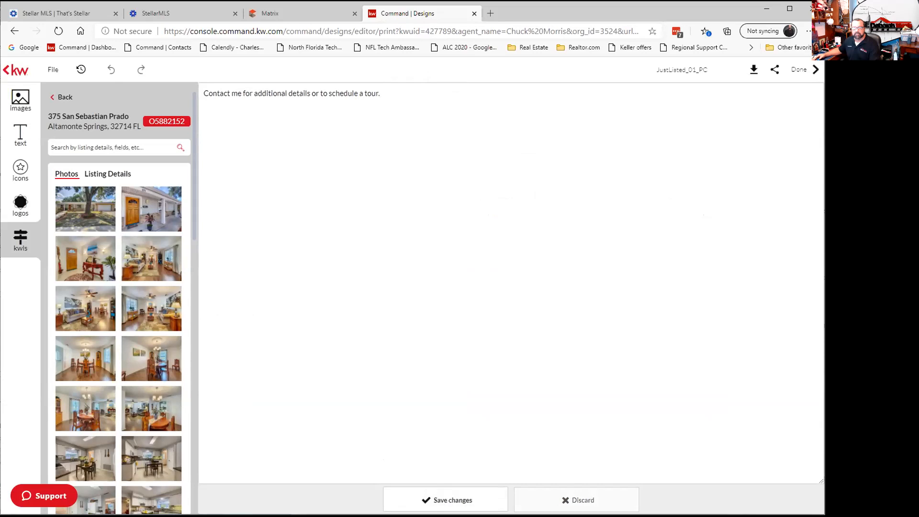
{"action": "left_click", "coordinate": [576, 500]}
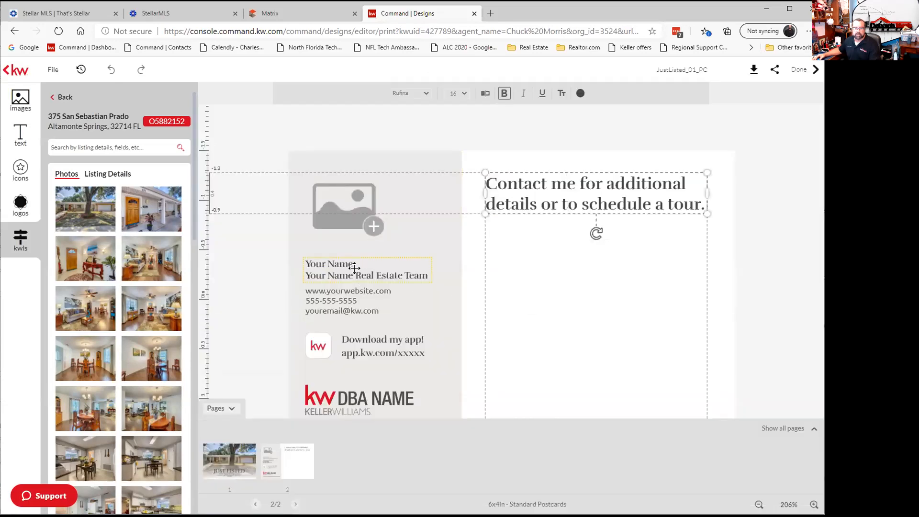
{"action": "left_click", "coordinate": [354, 268]}
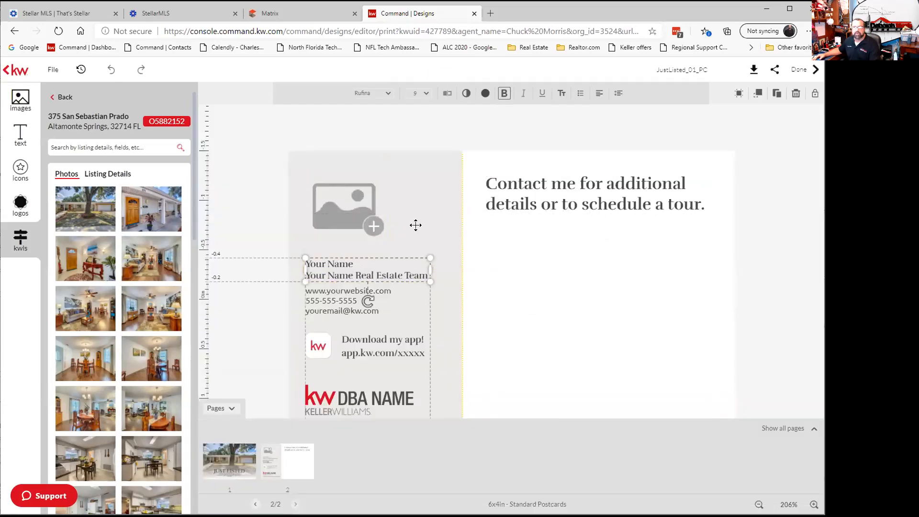
{"action": "left_click", "coordinate": [367, 269]}
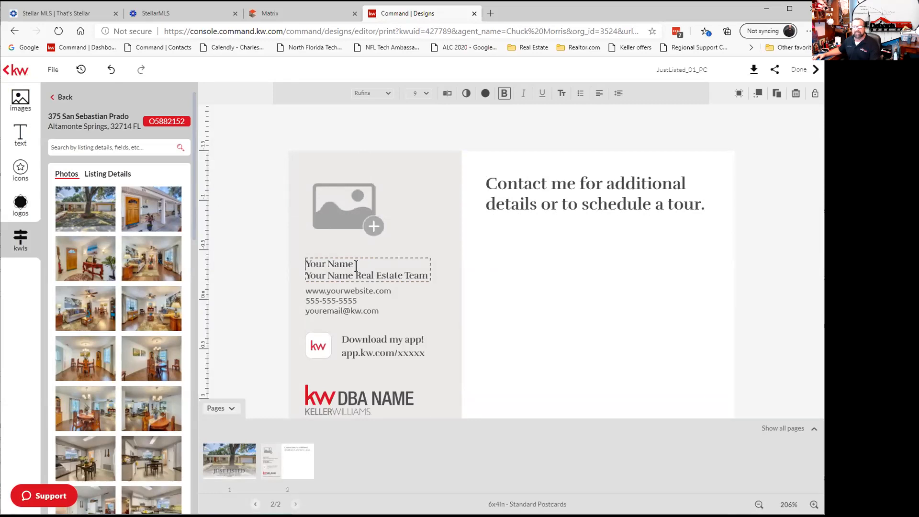
Check the File menu's save options, then exit the editor choosing Don't save.
{"action": "left_click", "coordinate": [57, 83]}
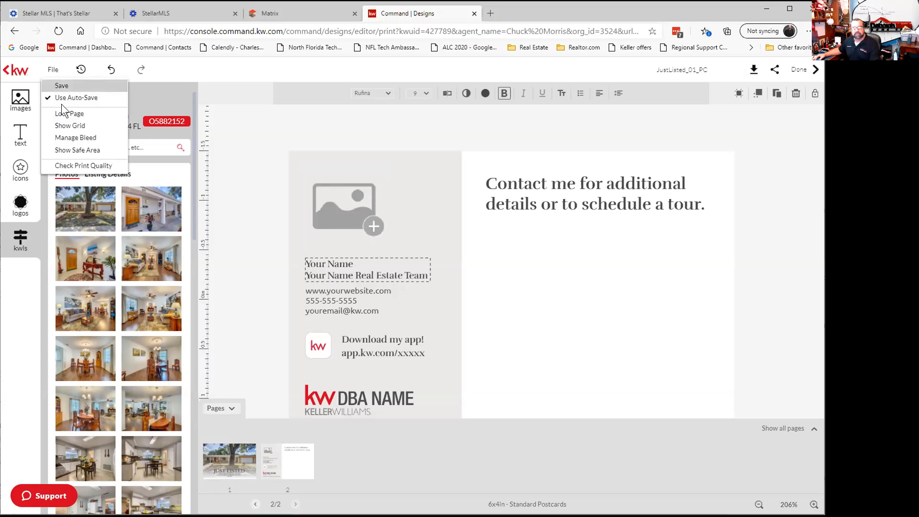
{"action": "left_click", "coordinate": [10, 72]}
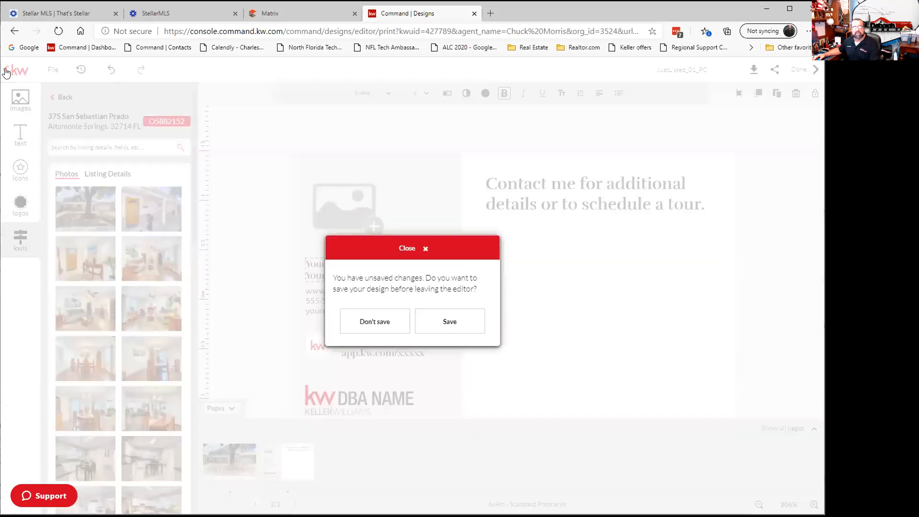
{"action": "left_click", "coordinate": [375, 321]}
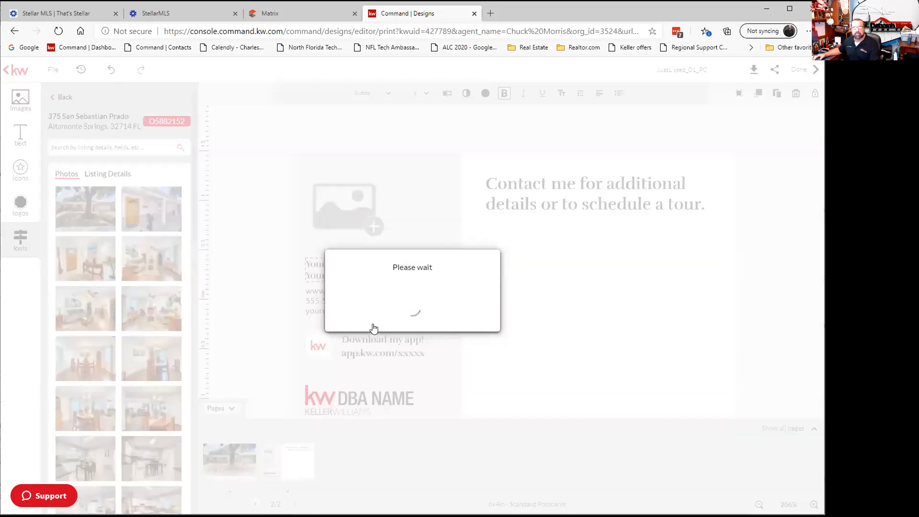
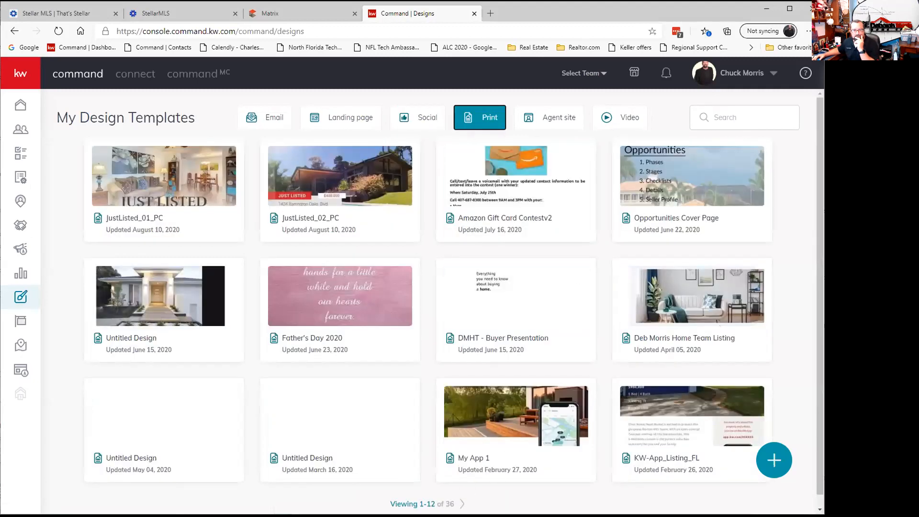
Page to the last page of templates, then start a new Print design.
{"action": "left_click", "coordinate": [463, 504]}
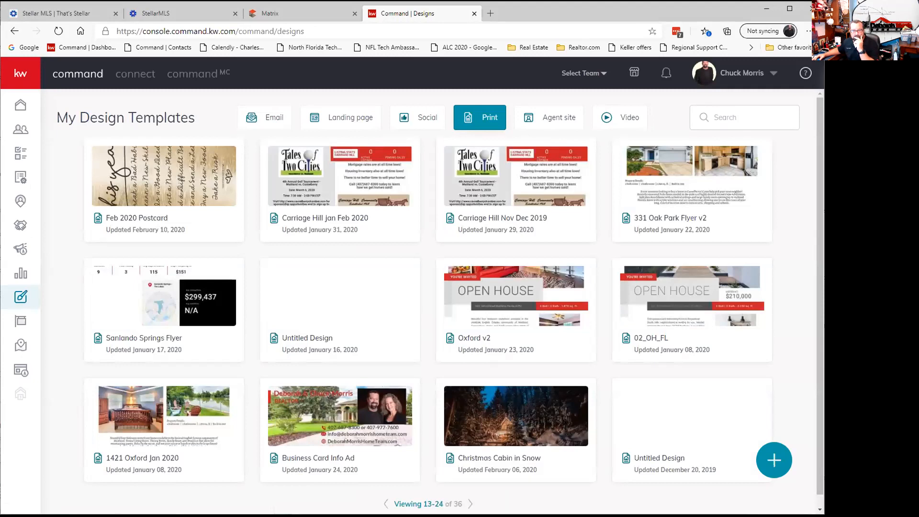
{"action": "left_click", "coordinate": [470, 504]}
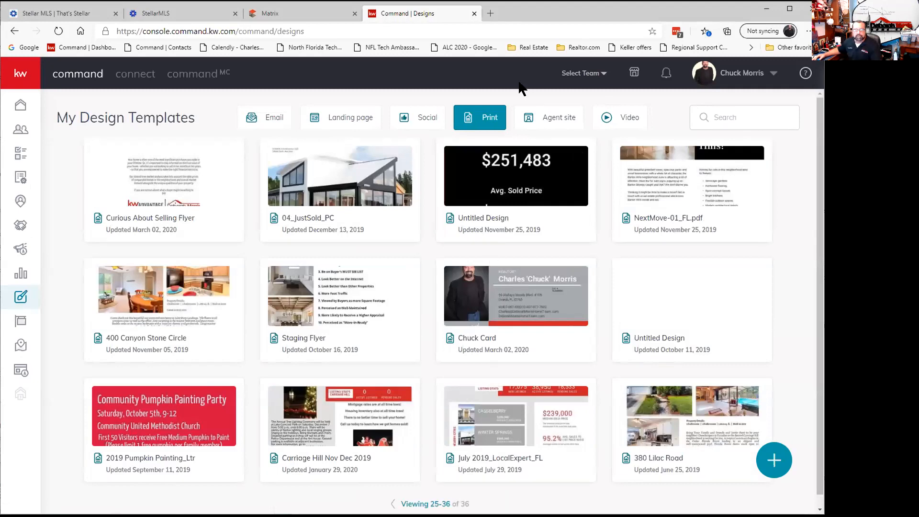
{"action": "left_click", "coordinate": [770, 460]}
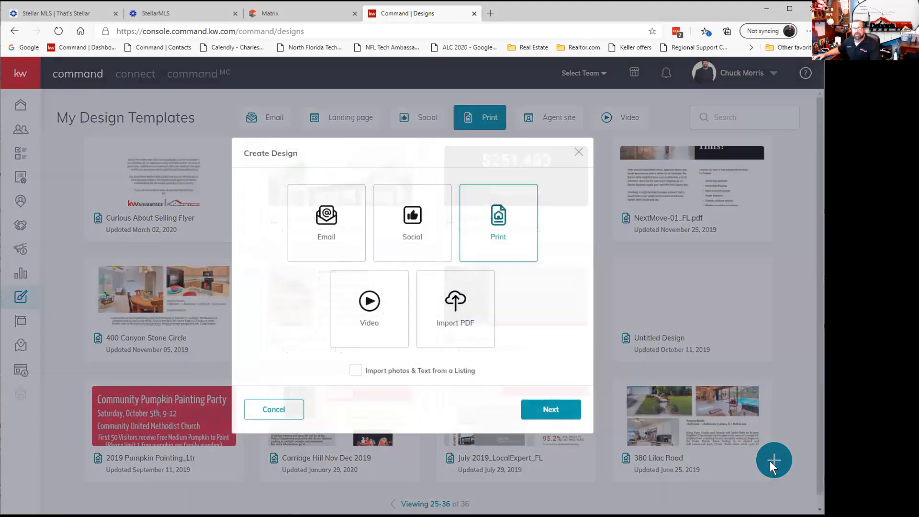
{"action": "left_click", "coordinate": [544, 409]}
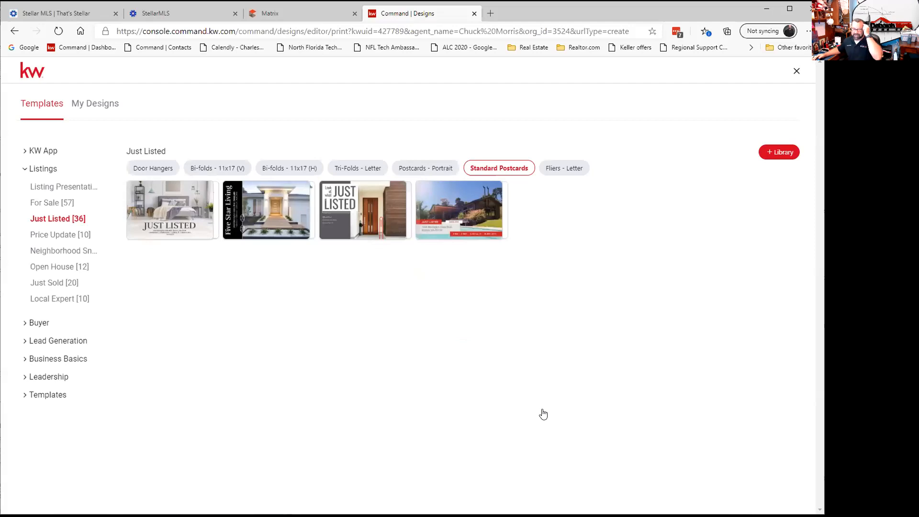
Under Business Basics, compare Letterheads and Business Cards, then filter to landscape business cards.
{"action": "left_click", "coordinate": [55, 361]}
{"action": "left_click", "coordinate": [54, 392]}
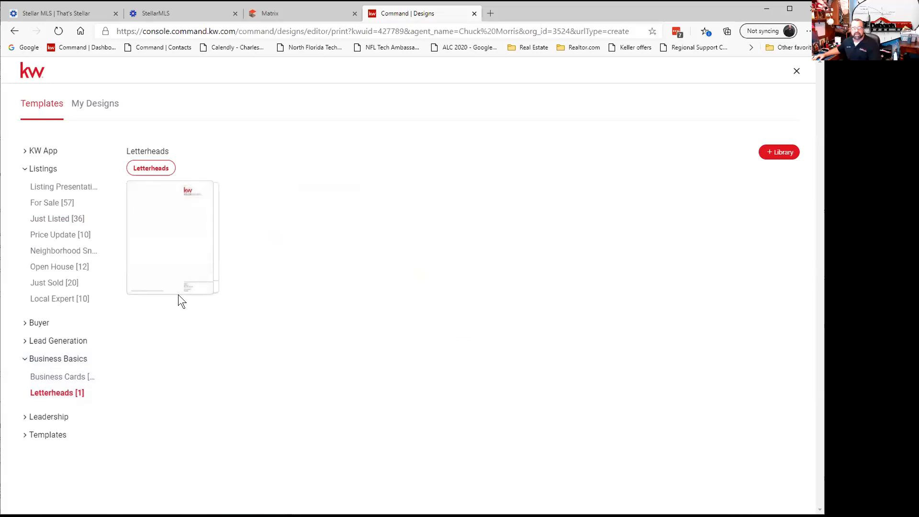
{"action": "left_click", "coordinate": [52, 374]}
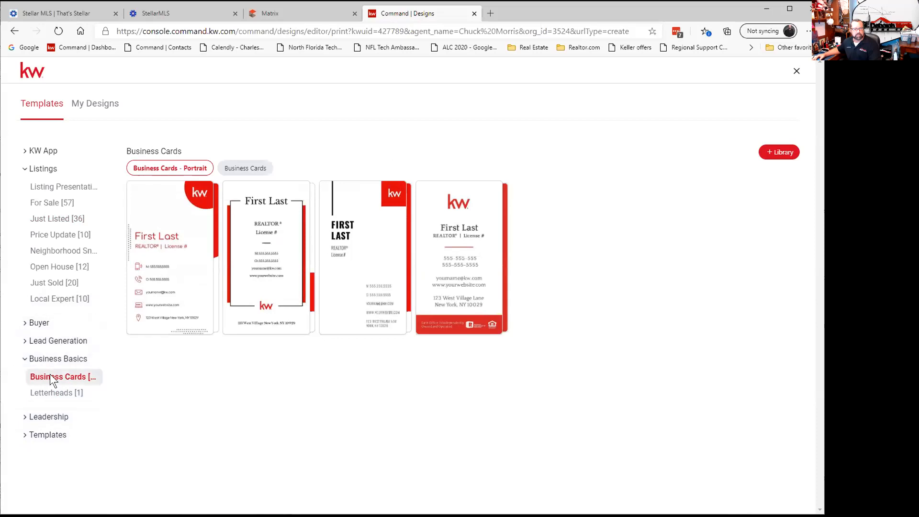
{"action": "left_click", "coordinate": [58, 398]}
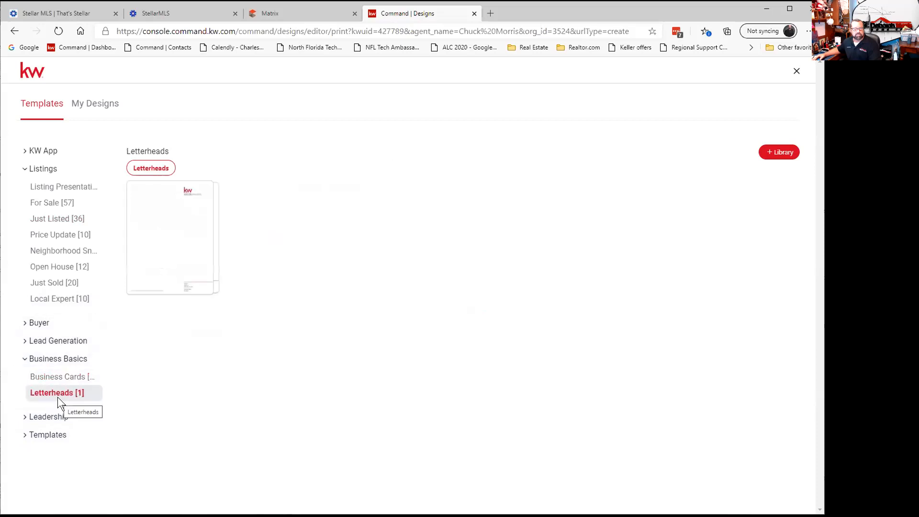
{"action": "left_click", "coordinate": [62, 377]}
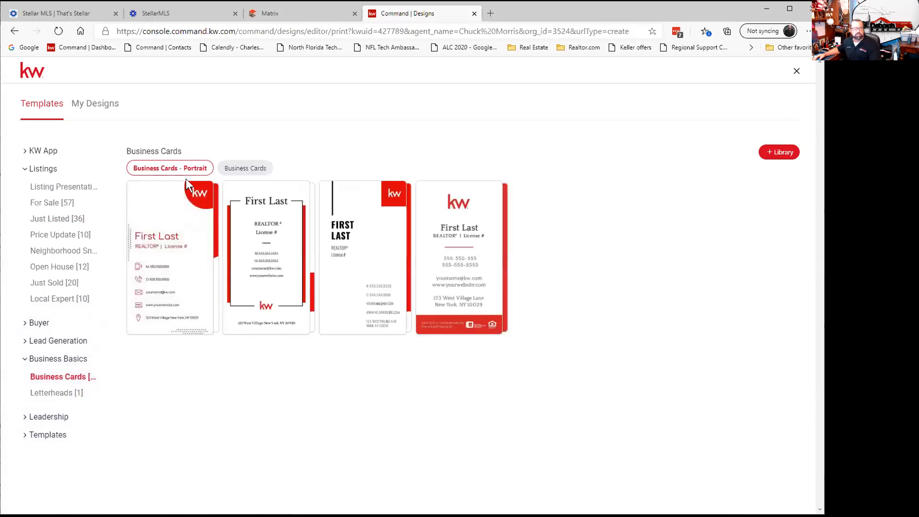
{"action": "left_click", "coordinate": [225, 167]}
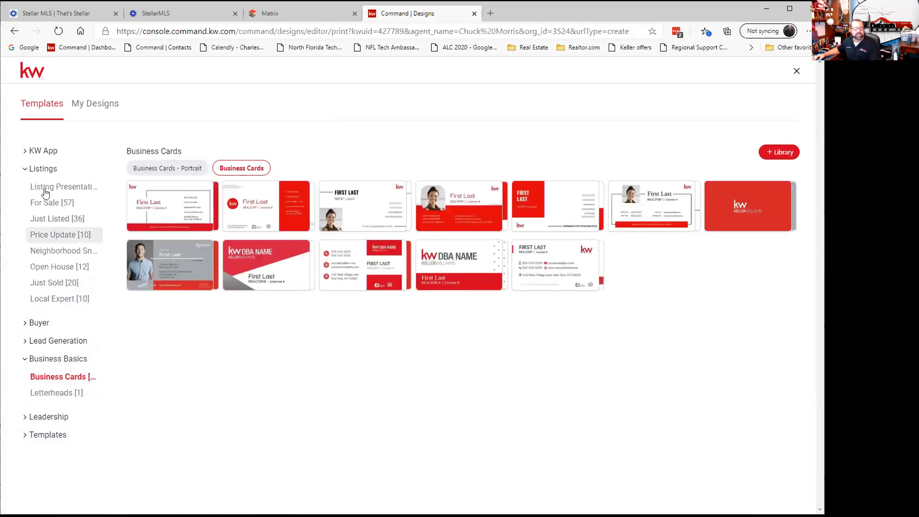
Expand the KW App, Buyer, Lead Generation, Leadership and Templates categories to browse them.
{"action": "left_click", "coordinate": [38, 152]}
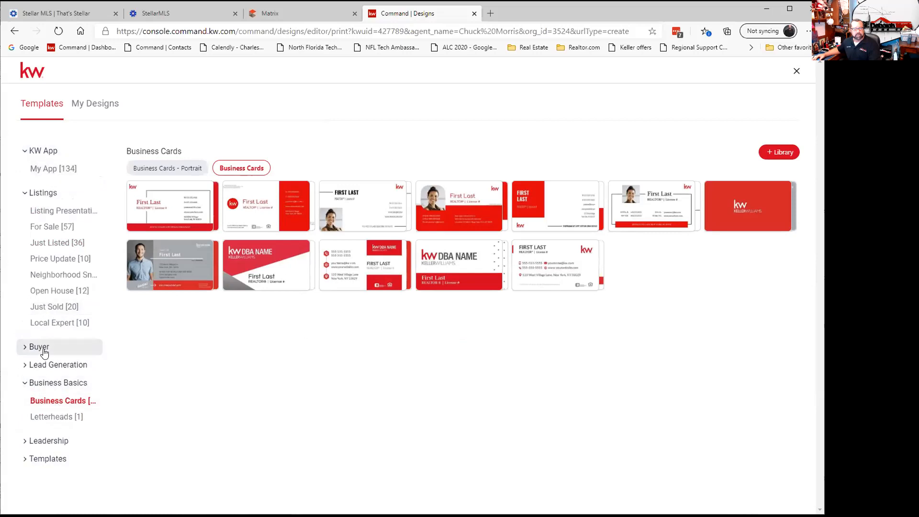
{"action": "left_click", "coordinate": [44, 353]}
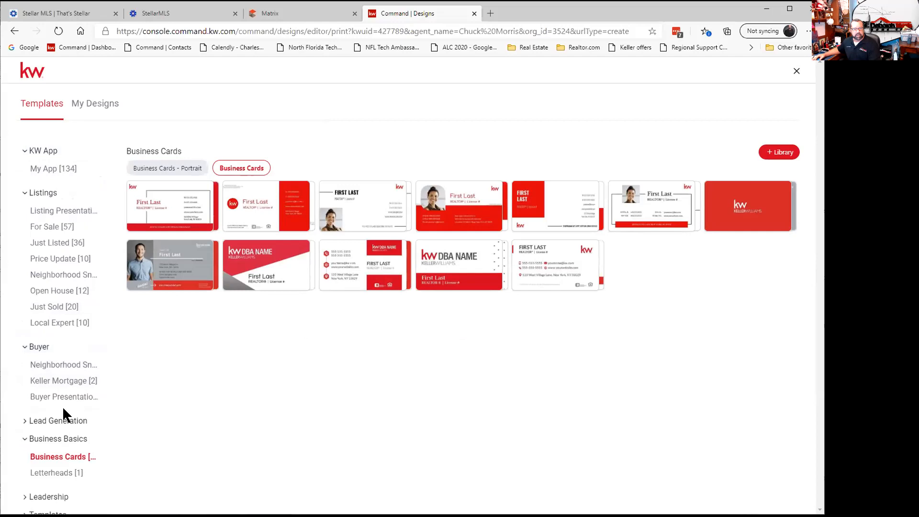
{"action": "left_click", "coordinate": [65, 420]}
{"action": "scroll", "coordinate": [64, 420], "scroll_direction": "down", "scroll_amount": 2}
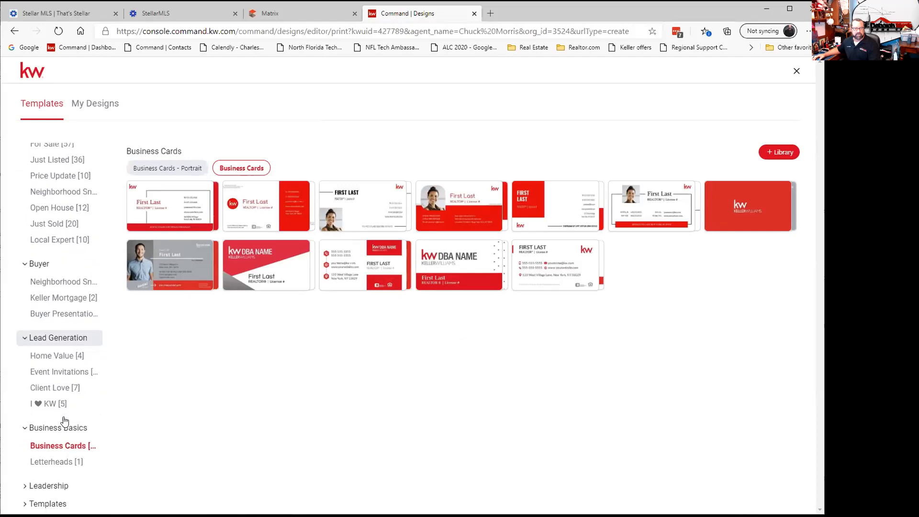
{"action": "left_click", "coordinate": [45, 485]}
{"action": "scroll", "coordinate": [45, 485], "scroll_direction": "down", "scroll_amount": 1}
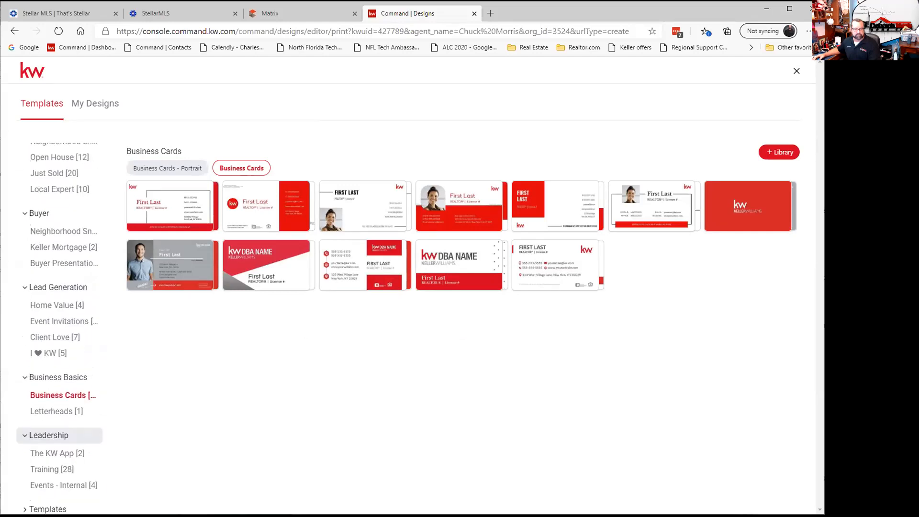
{"action": "left_click", "coordinate": [24, 504]}
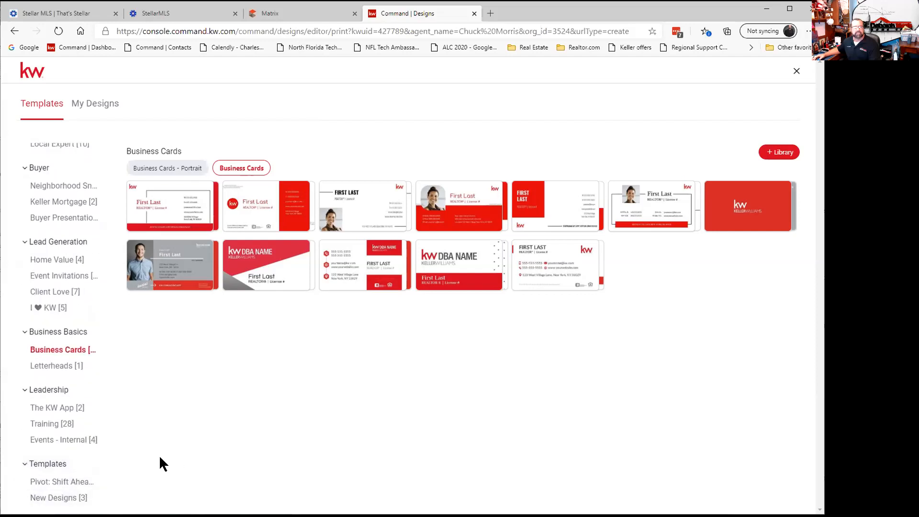
Return to landscape Business Cards and open the 12_BusinessCard template.
{"action": "left_click", "coordinate": [58, 371]}
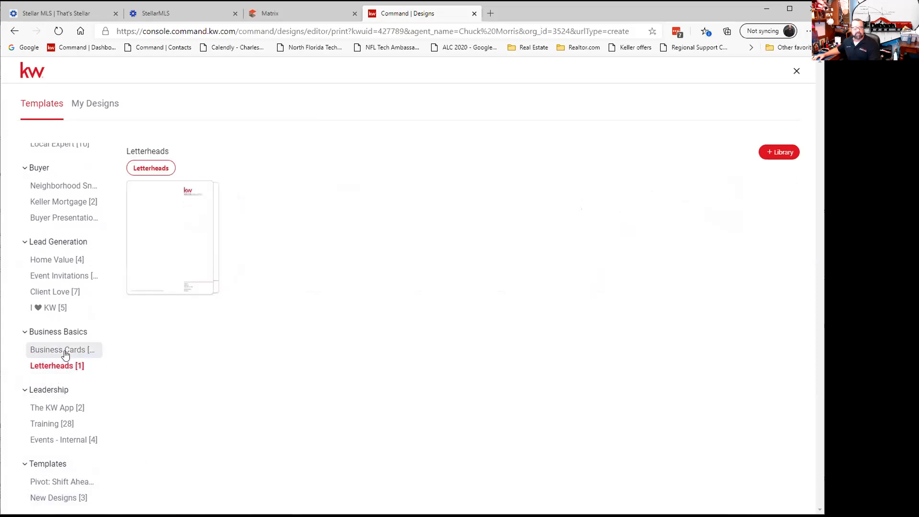
{"action": "left_click", "coordinate": [59, 349]}
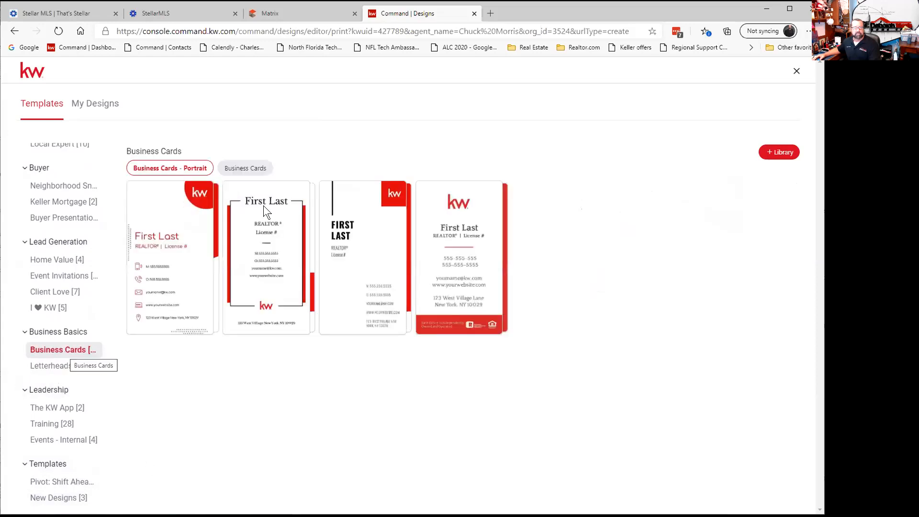
{"action": "left_click", "coordinate": [255, 170]}
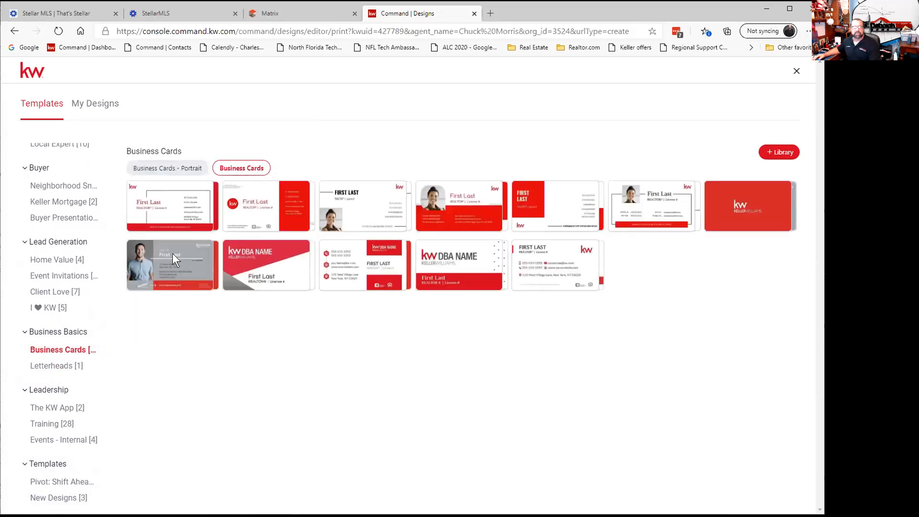
{"action": "mouse_move", "coordinate": [476, 257]}
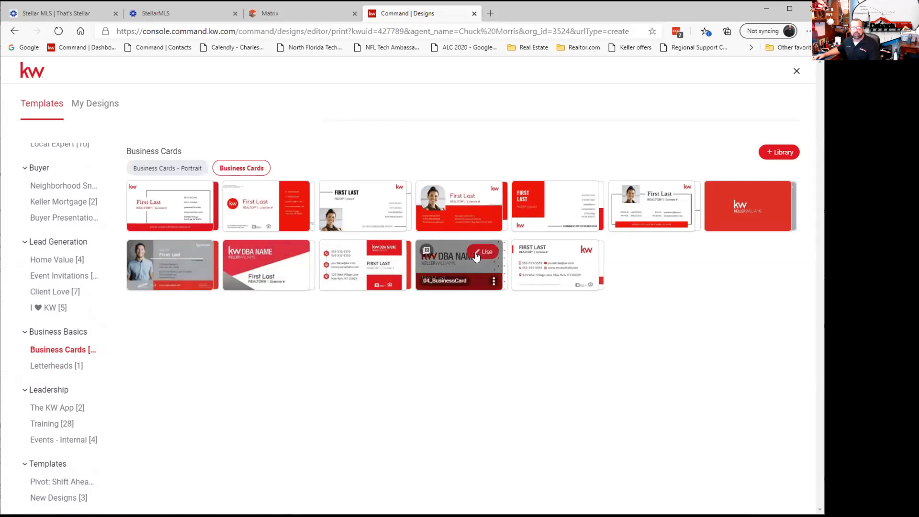
{"action": "mouse_move", "coordinate": [196, 254]}
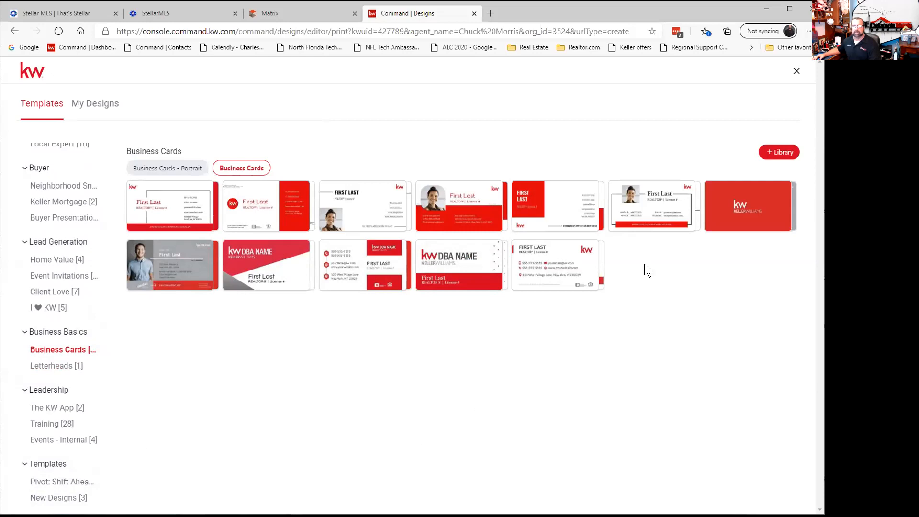
{"action": "left_click", "coordinate": [677, 188]}
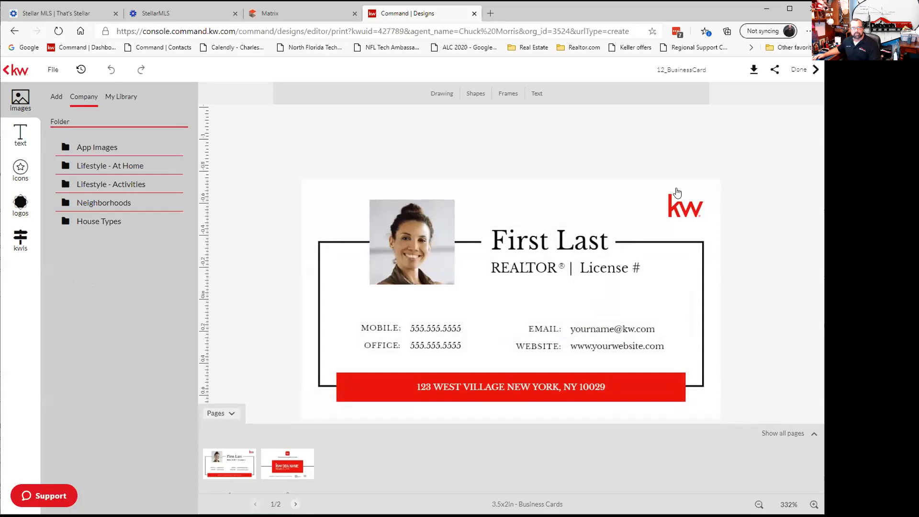
Select the card's sample agent photo and open the Add-image file picker after checking My Library.
{"action": "left_click", "coordinate": [428, 245]}
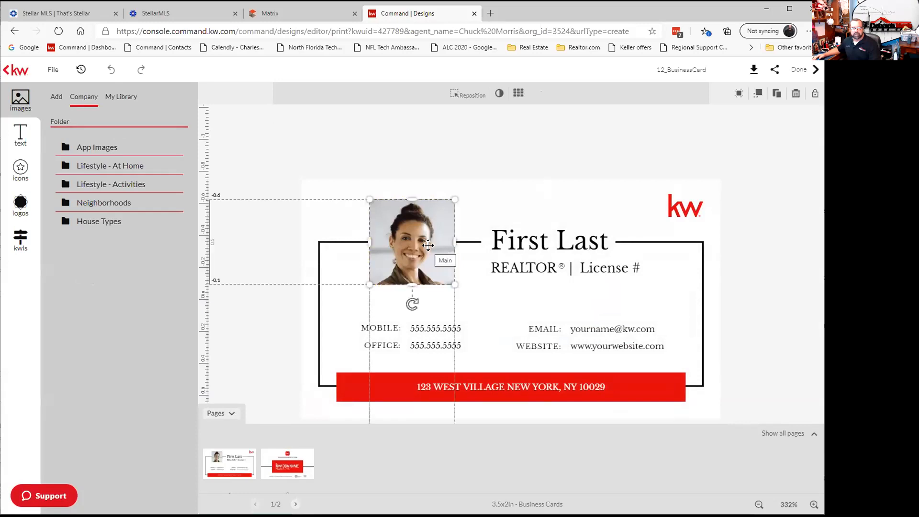
{"action": "left_click", "coordinate": [120, 96]}
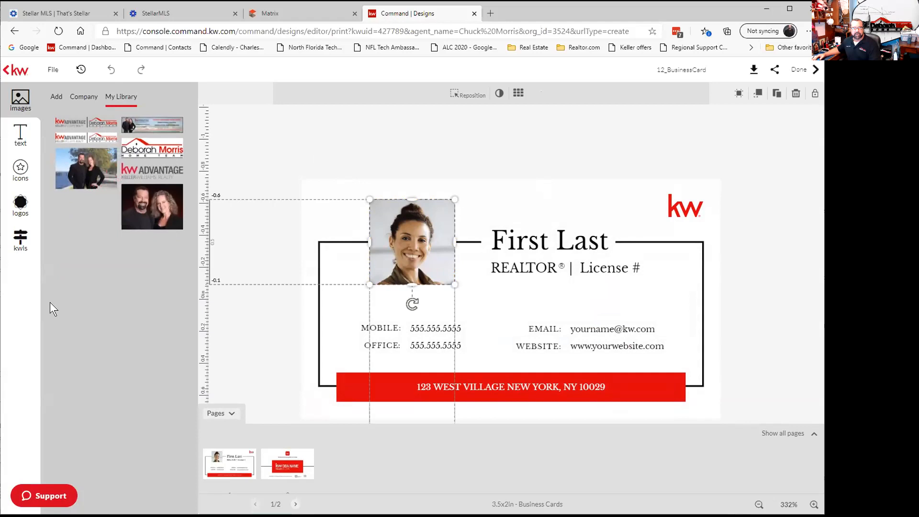
{"action": "mouse_move", "coordinate": [81, 158]}
{"action": "left_click", "coordinate": [56, 96]}
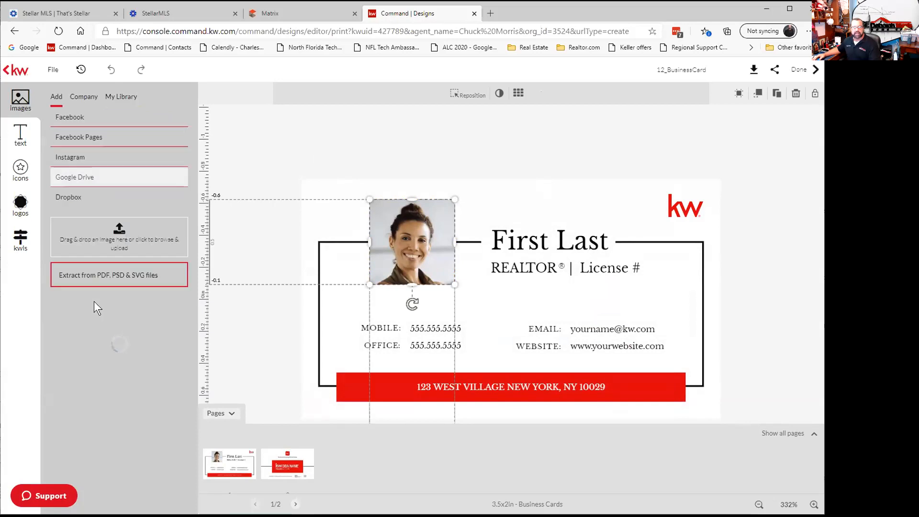
{"action": "left_click", "coordinate": [105, 236]}
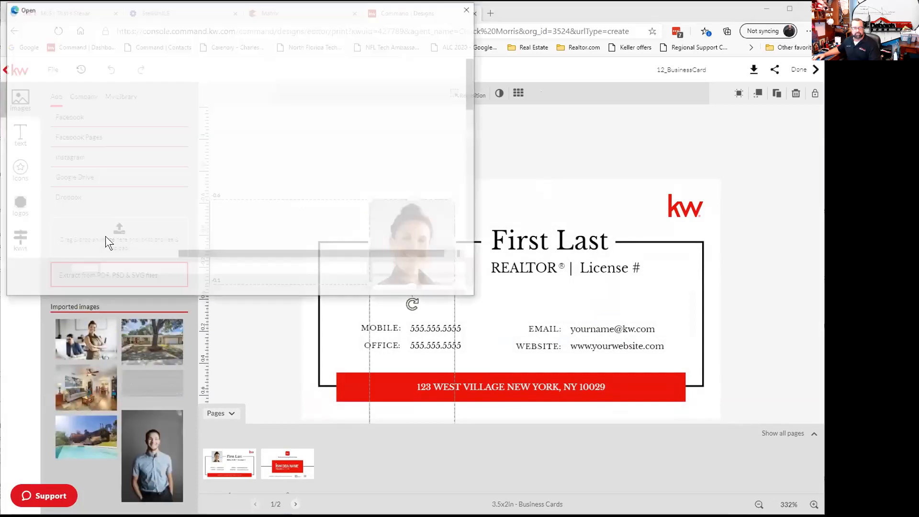
Upload the agent's headshot from the Real_Estate drive's Logos and Pics folder.
{"action": "scroll", "coordinate": [103, 225], "scroll_direction": "down", "scroll_amount": 2}
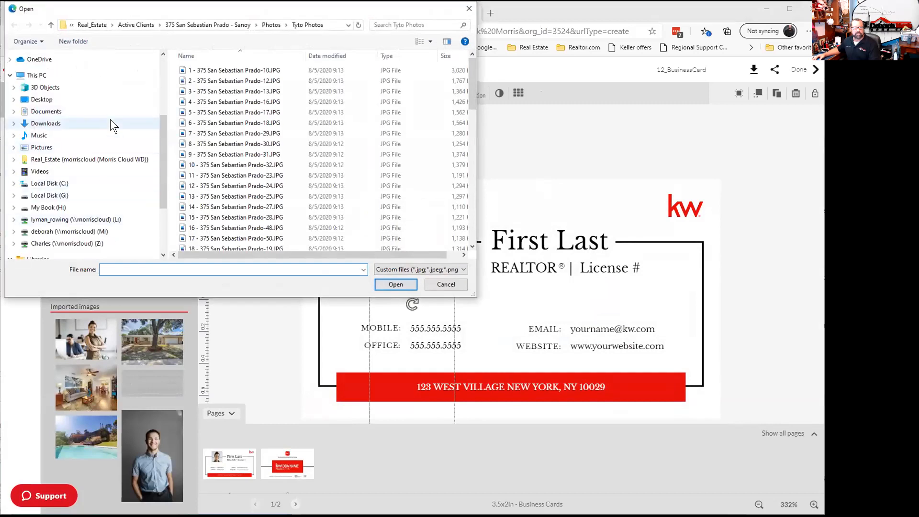
{"action": "left_click", "coordinate": [108, 158]}
{"action": "scroll", "coordinate": [266, 180], "scroll_direction": "down", "scroll_amount": 5}
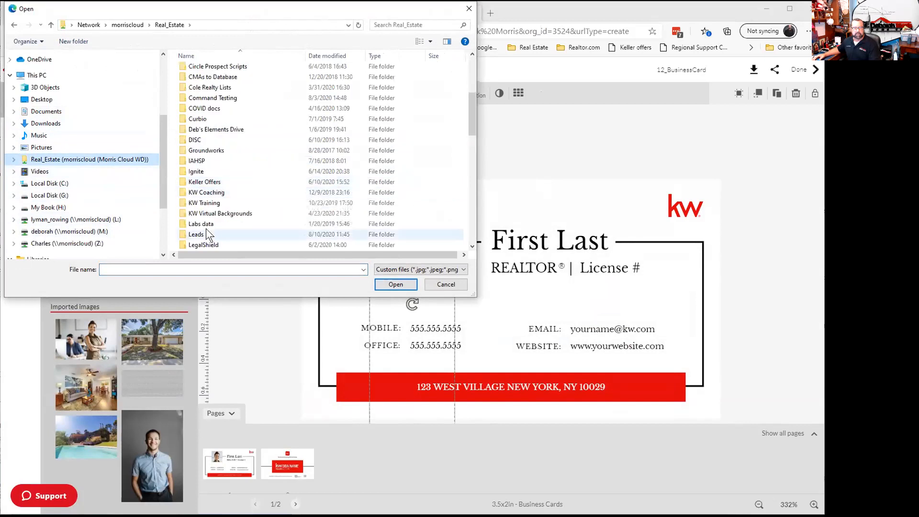
{"action": "scroll", "coordinate": [207, 229], "scroll_direction": "down", "scroll_amount": 3}
{"action": "double_click", "coordinate": [215, 182]}
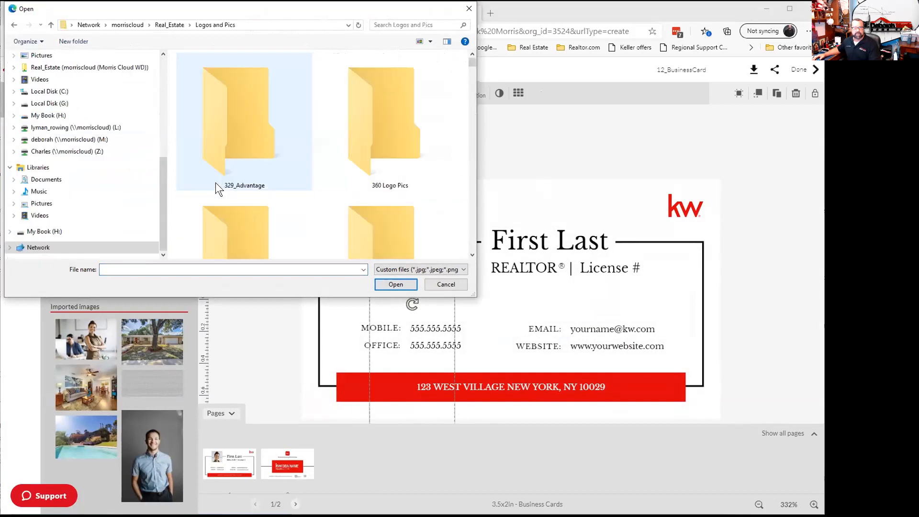
{"action": "scroll", "coordinate": [216, 182], "scroll_direction": "down", "scroll_amount": 5}
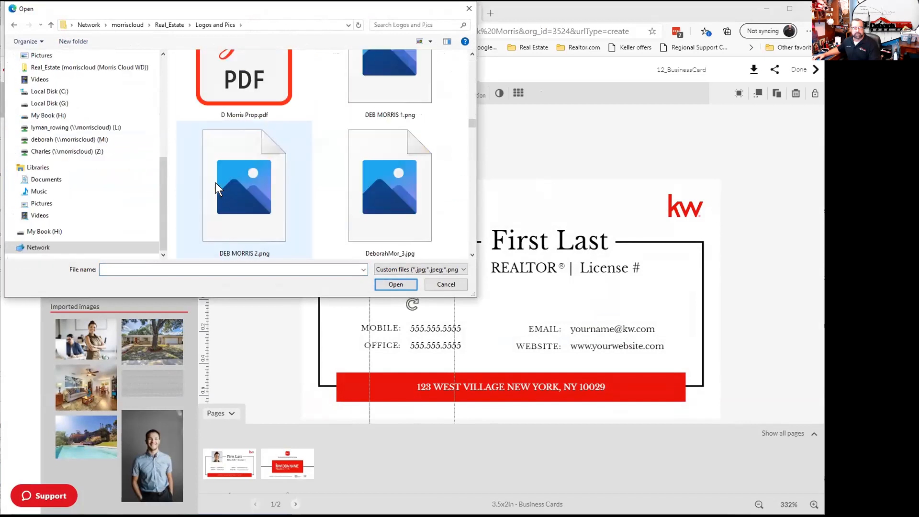
{"action": "scroll", "coordinate": [215, 182], "scroll_direction": "down", "scroll_amount": 2}
{"action": "left_click", "coordinate": [228, 186]}
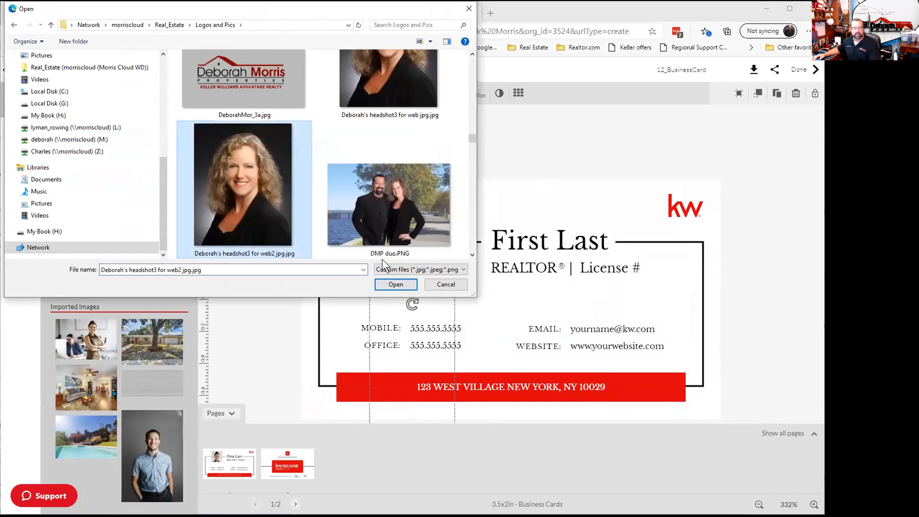
{"action": "left_click", "coordinate": [403, 284]}
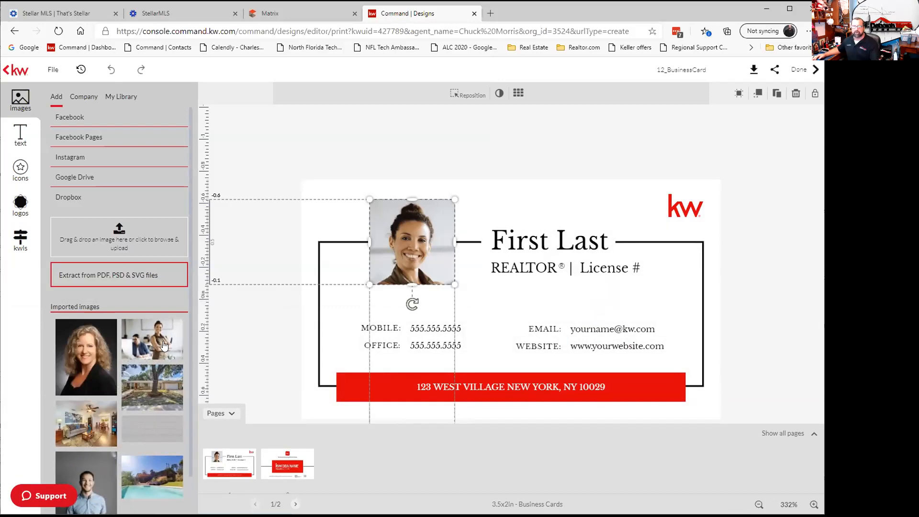
Replace the card's sample photo with the uploaded headshot.
{"action": "mouse_move", "coordinate": [79, 334]}
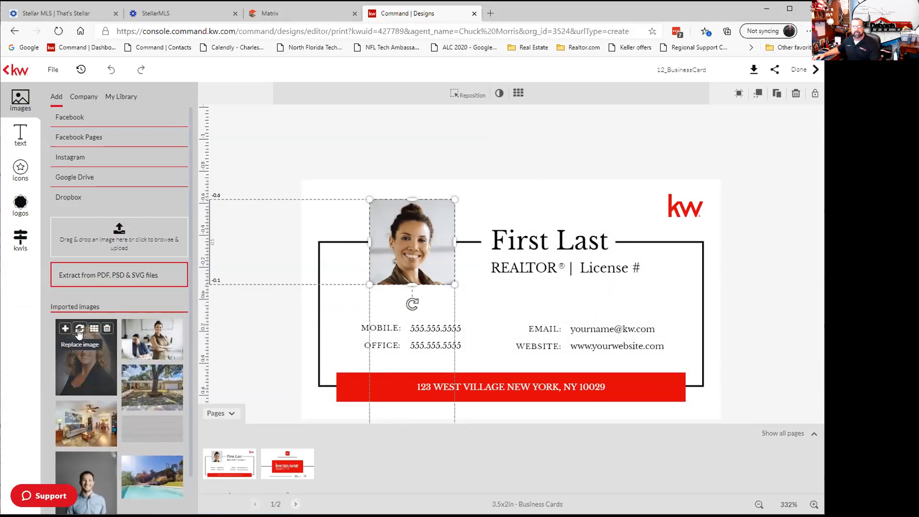
{"action": "left_click", "coordinate": [80, 330]}
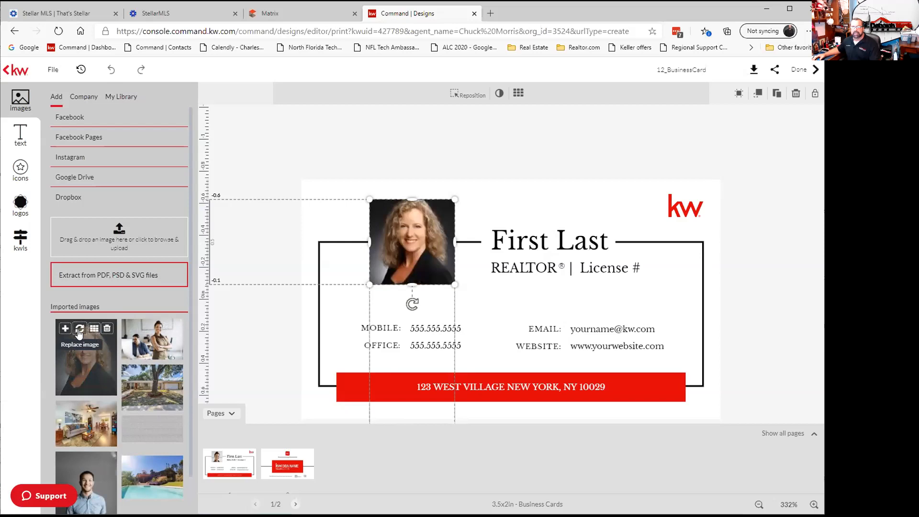
{"action": "left_click_drag", "start_coordinate": [79, 334], "coordinate": [144, 343]}
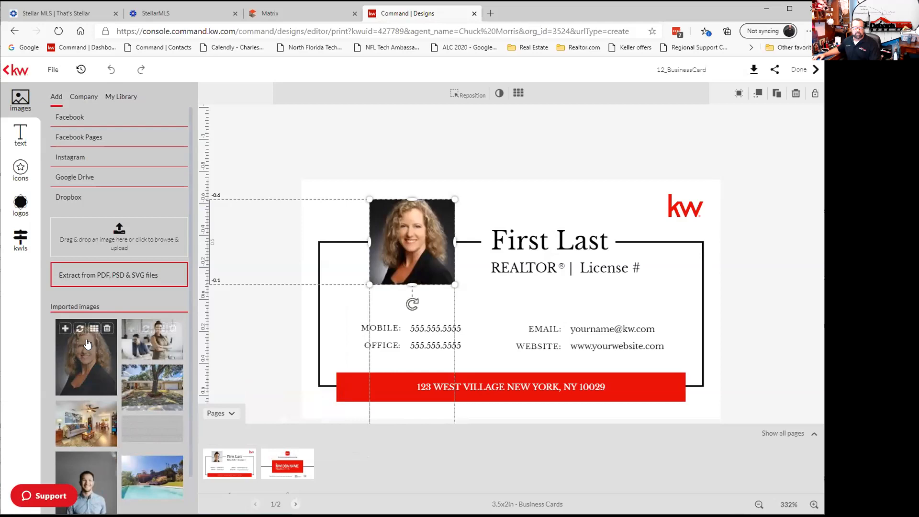
In the phone-number block, overwrite the placeholder mobile line with the agent's mobile number and save.
{"action": "left_click", "coordinate": [254, 344]}
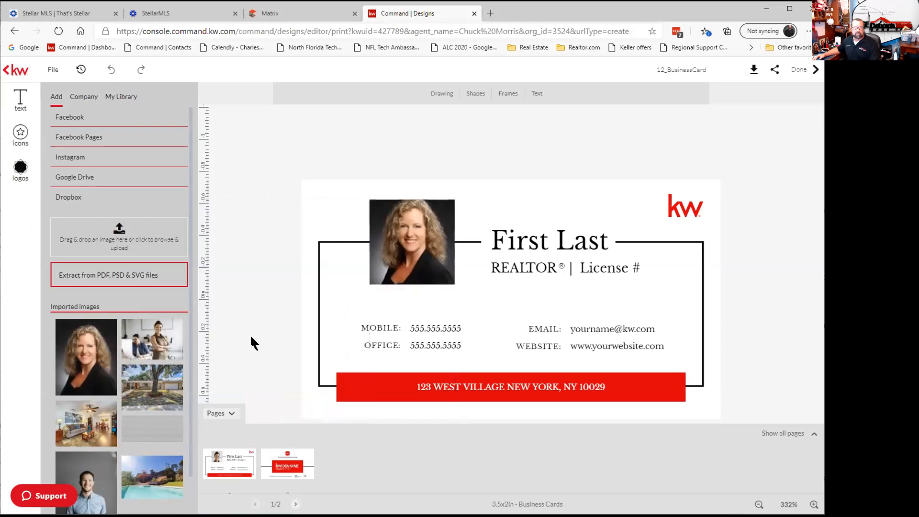
{"action": "left_click", "coordinate": [431, 329]}
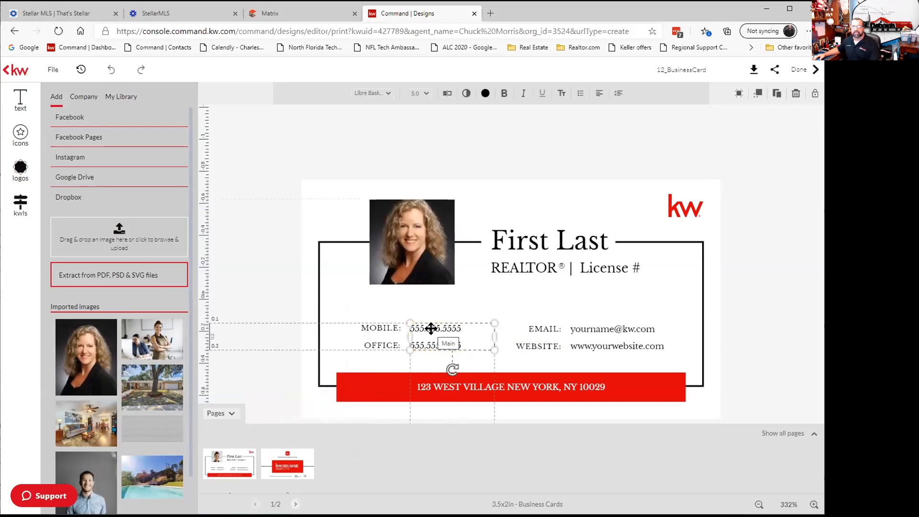
{"action": "left_click", "coordinate": [448, 94]}
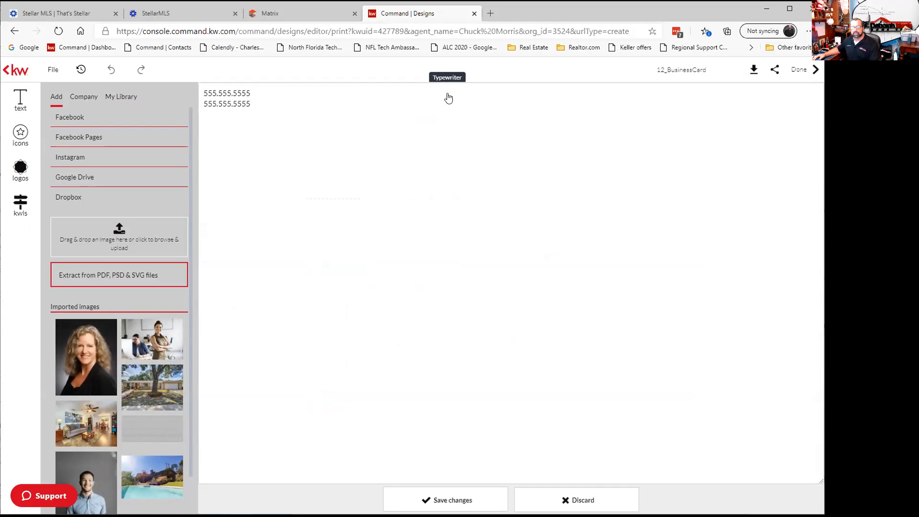
{"action": "left_click_drag", "start_coordinate": [253, 94], "coordinate": [192, 89]}
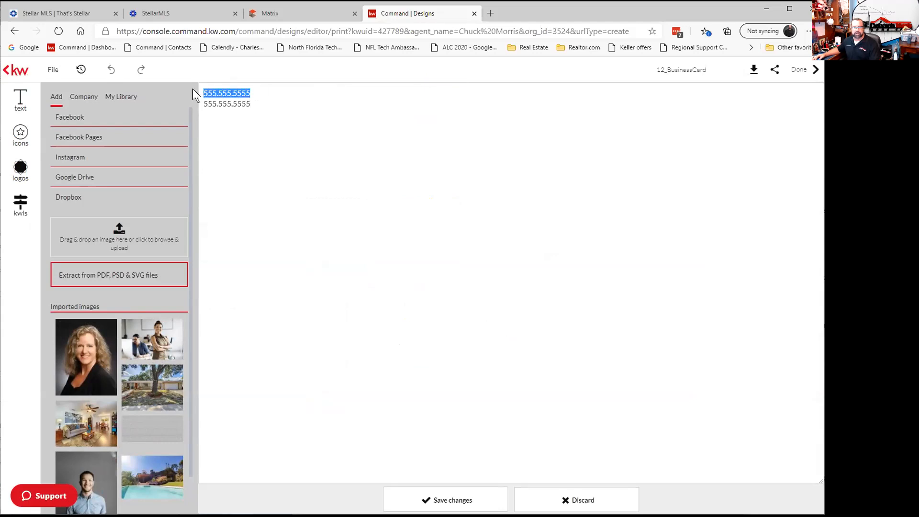
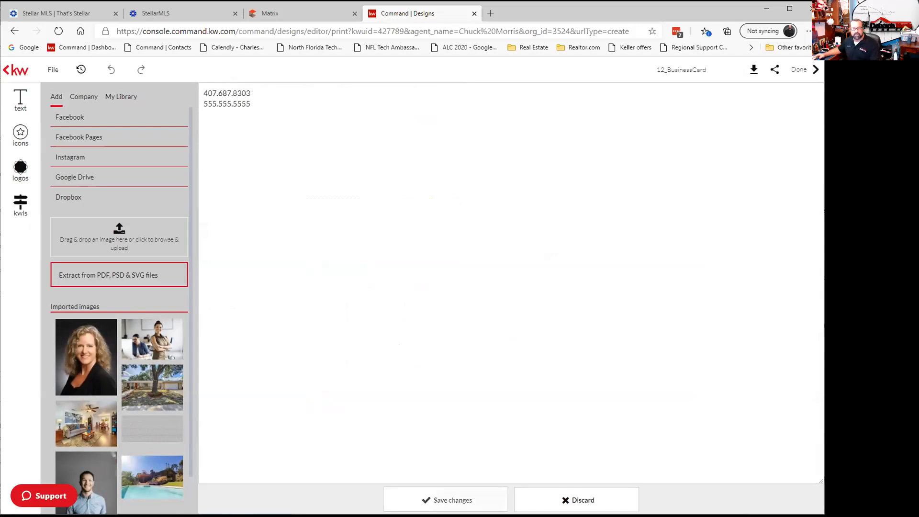
{"action": "left_click", "coordinate": [451, 500]}
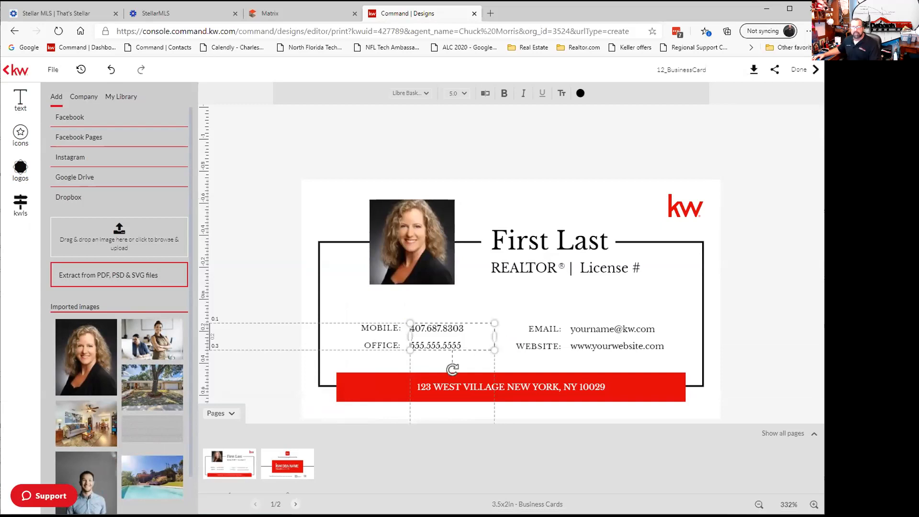
Try selecting the EMAIL and WEBSITE labels and shift the EMAIL label left.
{"action": "left_click", "coordinate": [597, 325]}
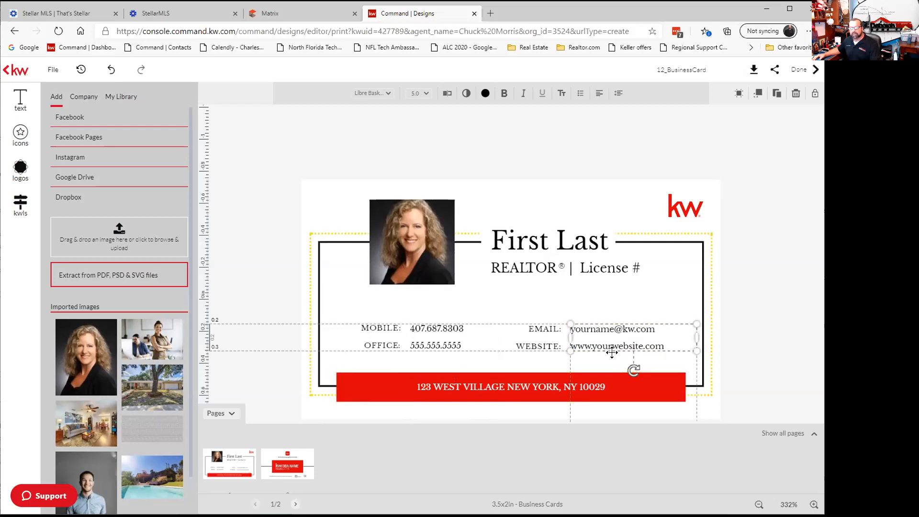
{"action": "left_click", "coordinate": [545, 344]}
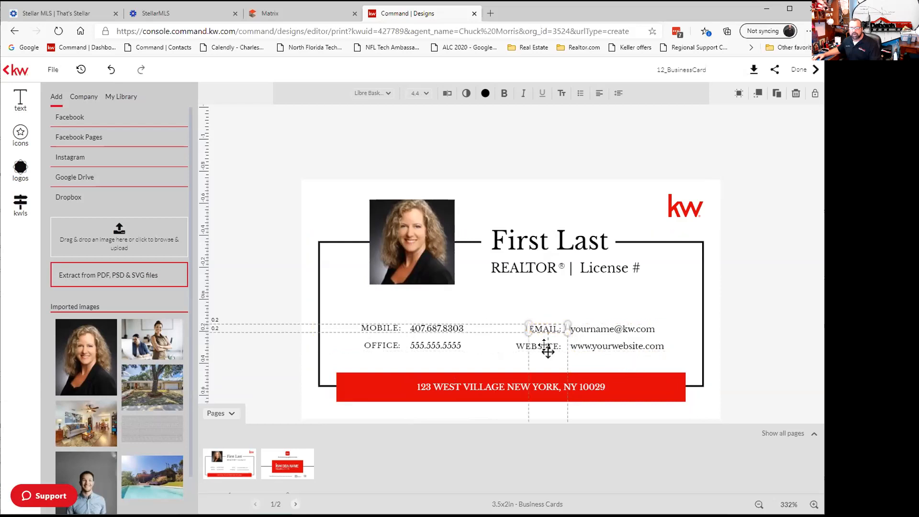
{"action": "left_click", "coordinate": [513, 345]}
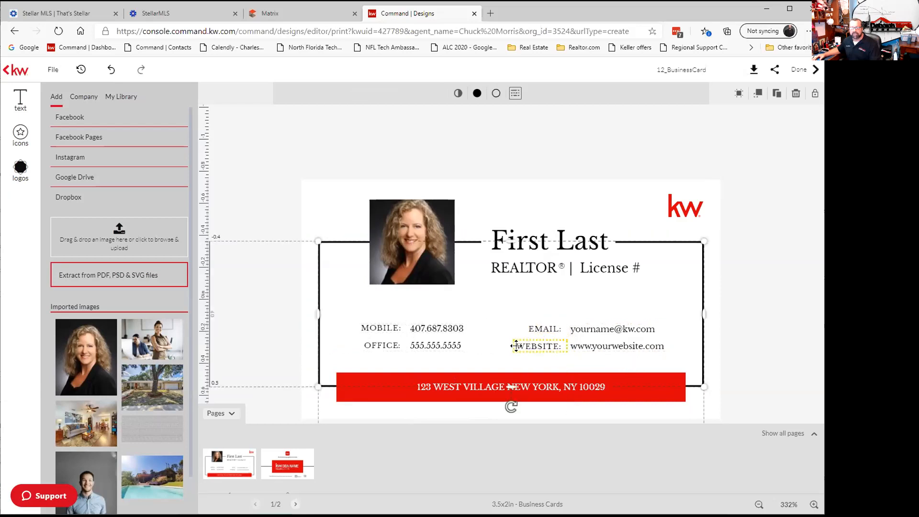
{"action": "left_click", "coordinate": [530, 325]}
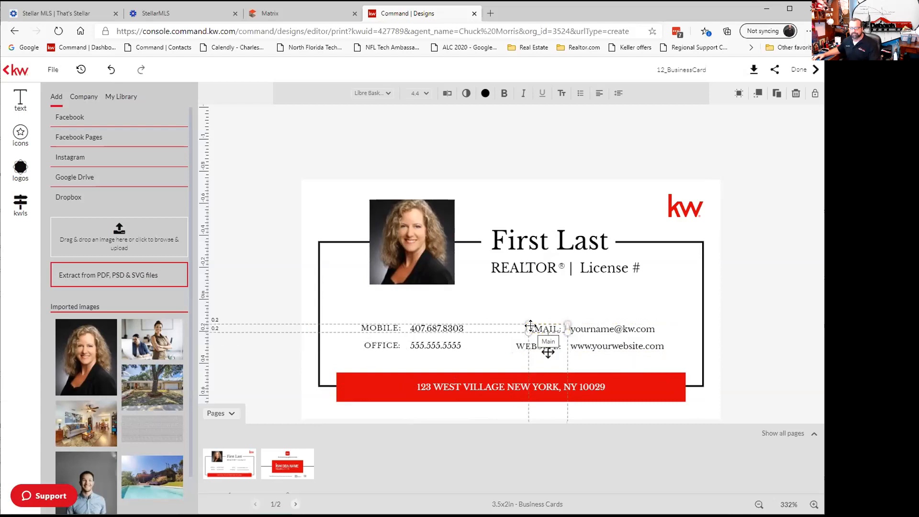
{"action": "left_click", "coordinate": [533, 304]}
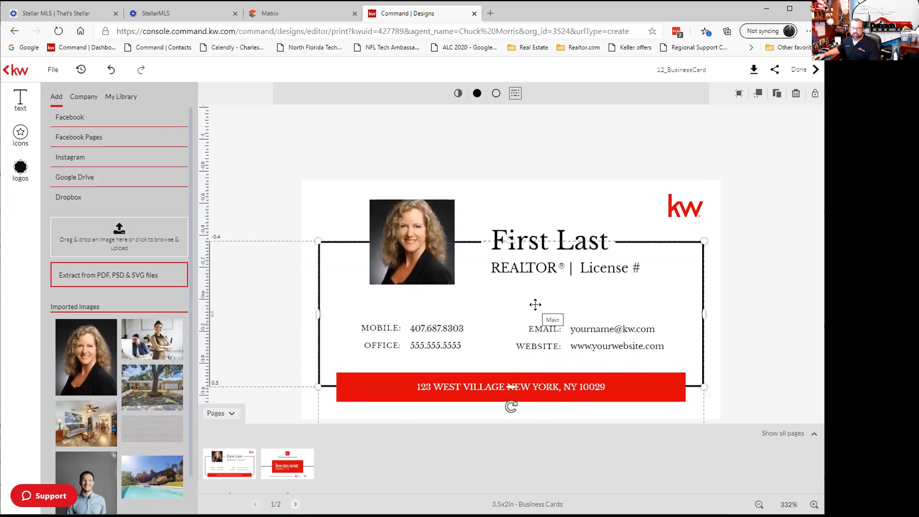
{"action": "left_click", "coordinate": [539, 329]}
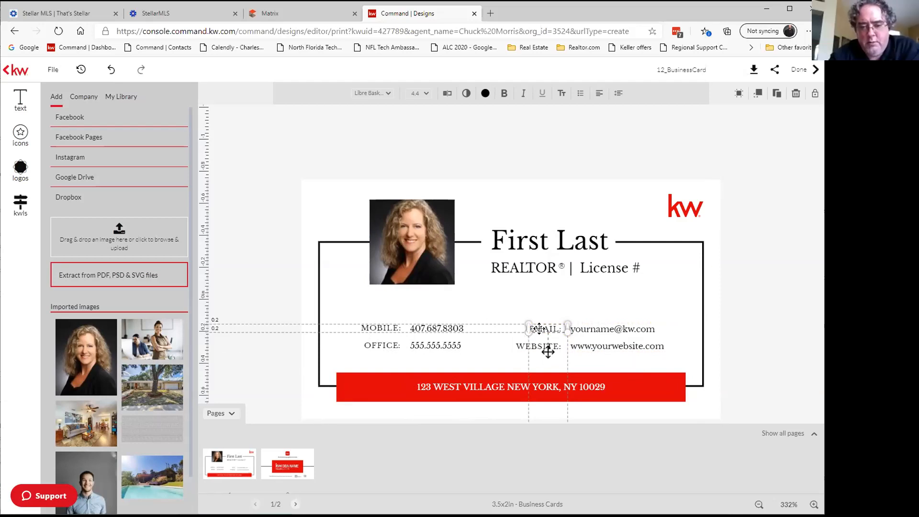
{"action": "left_click_drag", "start_coordinate": [538, 328], "coordinate": [508, 345]}
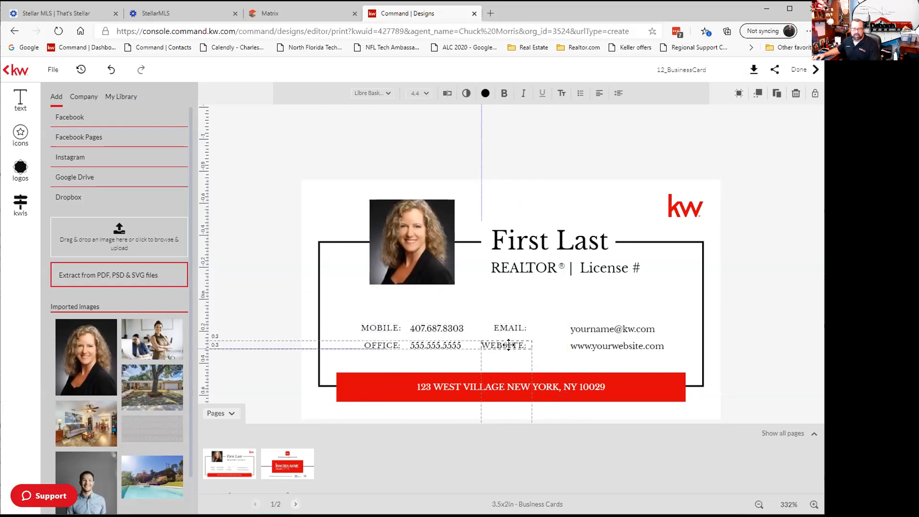
{"action": "left_click_drag", "start_coordinate": [508, 344], "coordinate": [509, 345]}
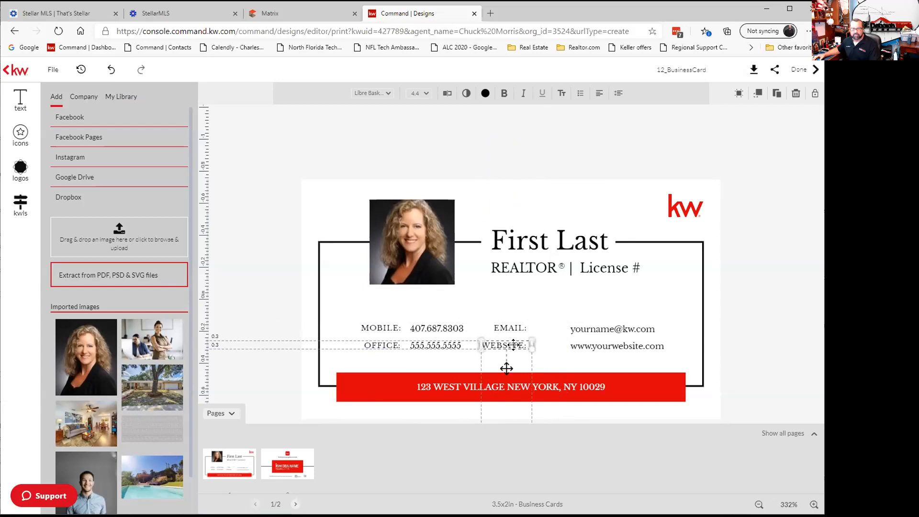
Zoom in and drag the email and website text left beside their labels.
{"action": "left_click", "coordinate": [559, 355]}
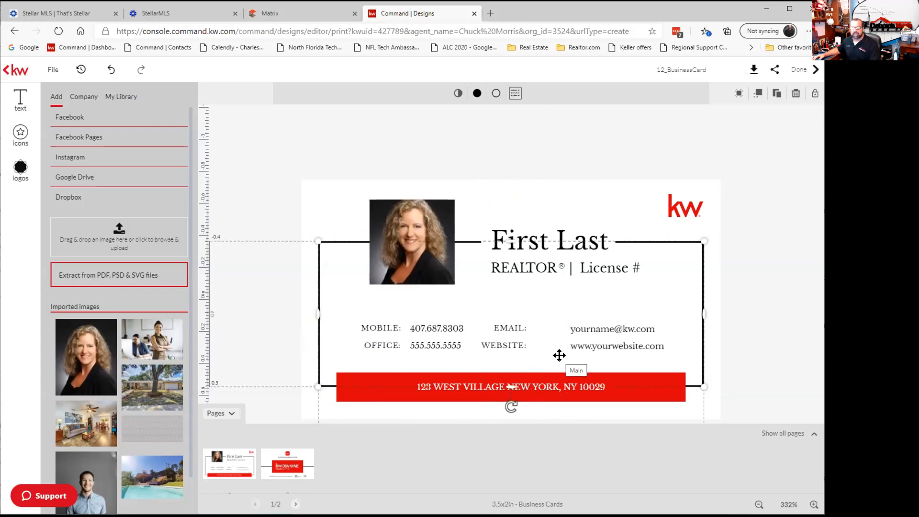
{"action": "left_click", "coordinate": [814, 504]}
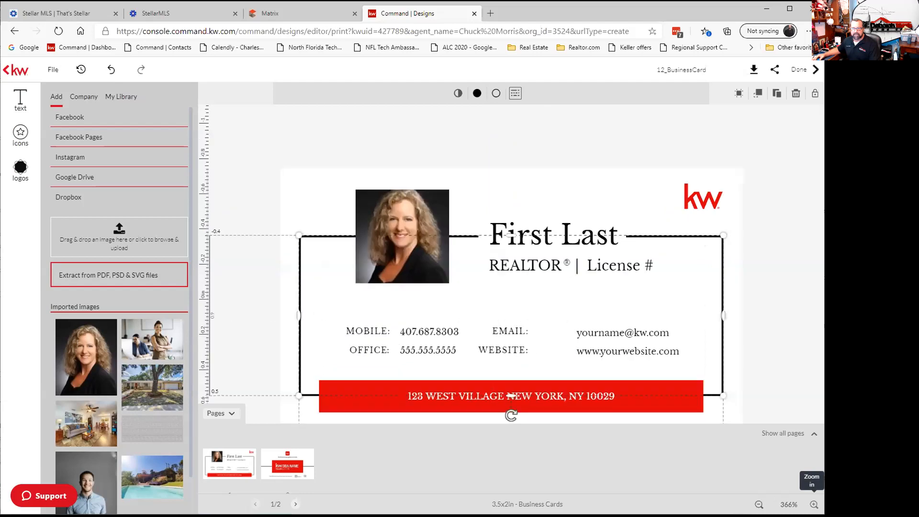
{"action": "left_click", "coordinate": [814, 504]}
{"action": "left_click", "coordinate": [813, 504]}
{"action": "left_click", "coordinate": [813, 504]}
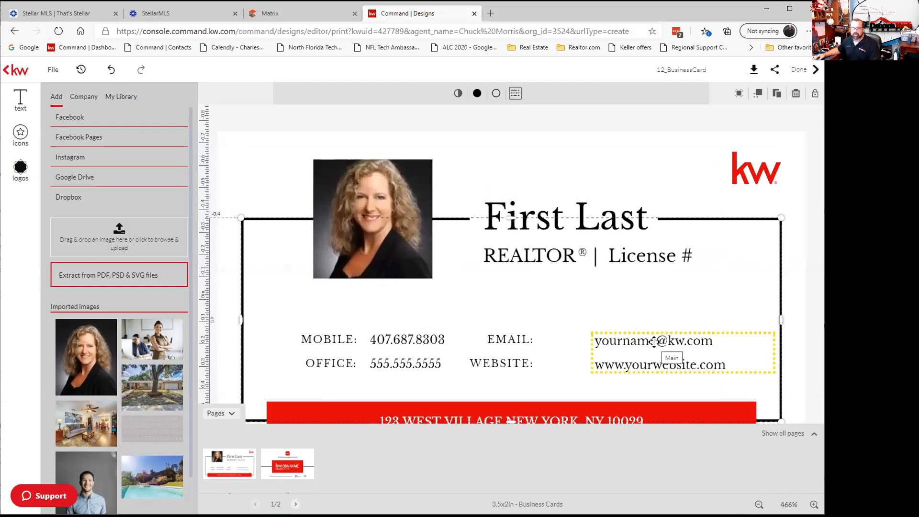
{"action": "left_click_drag", "start_coordinate": [596, 348], "coordinate": [551, 348]}
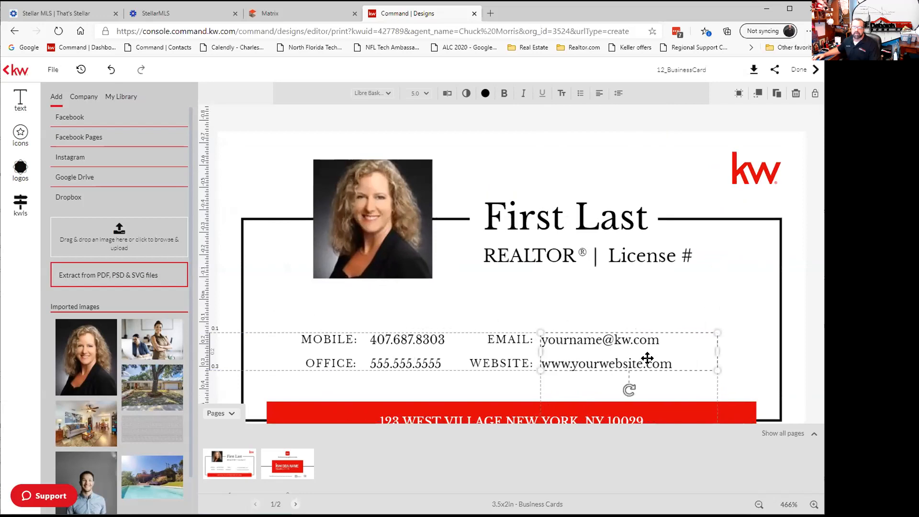
Review the email/website text in the Typewriter editor, zoom out to 332%, and view the back page.
{"action": "left_click", "coordinate": [447, 96]}
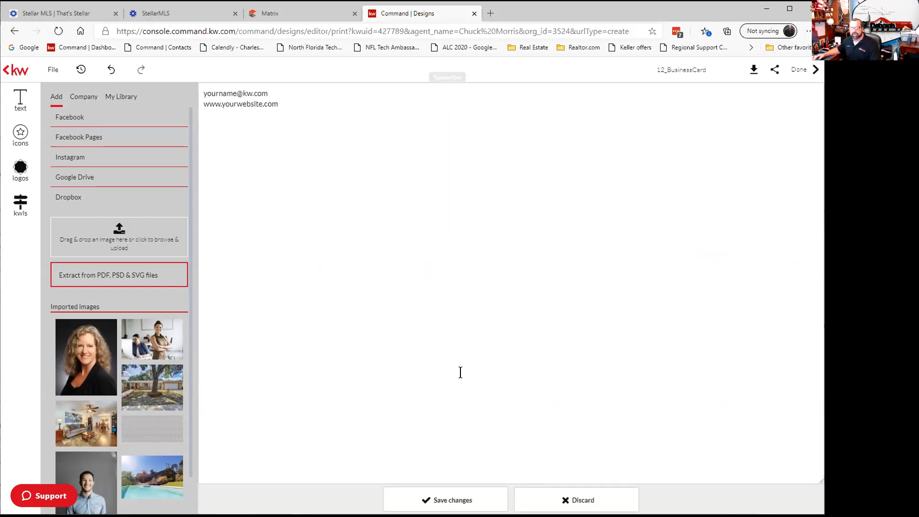
{"action": "left_click", "coordinate": [577, 500]}
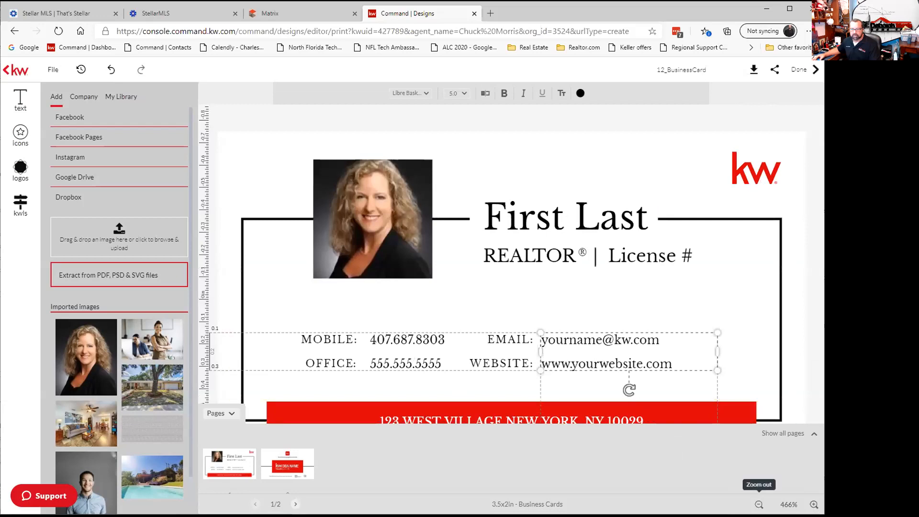
{"action": "left_click", "coordinate": [759, 505]}
{"action": "left_click", "coordinate": [759, 504]}
{"action": "left_click", "coordinate": [758, 505]}
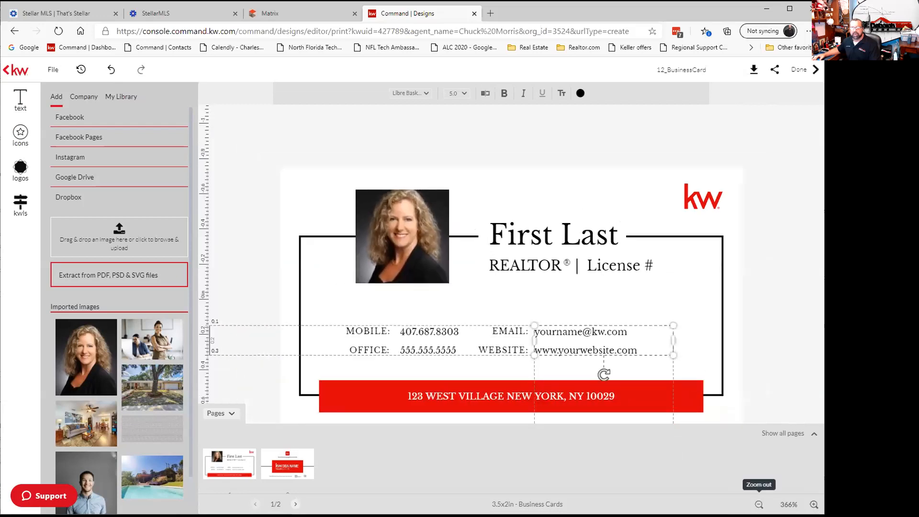
{"action": "left_click", "coordinate": [759, 504]}
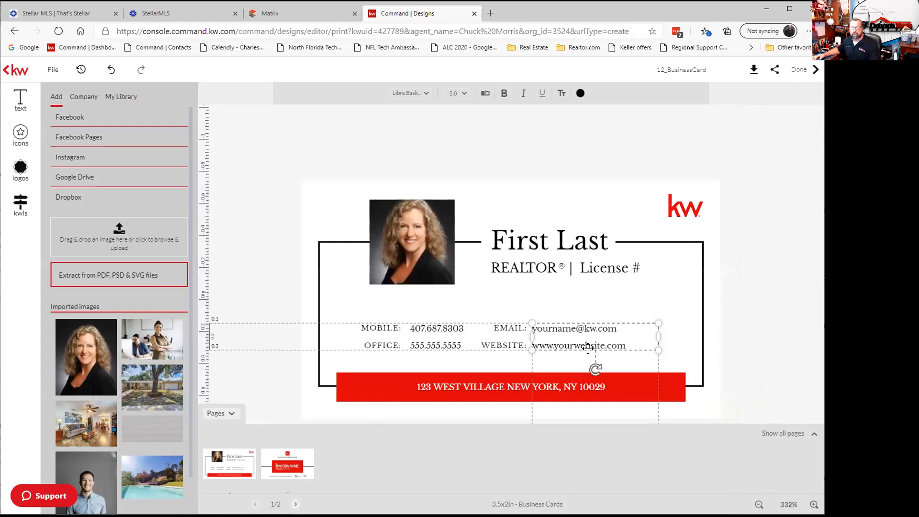
{"action": "left_click", "coordinate": [752, 70]}
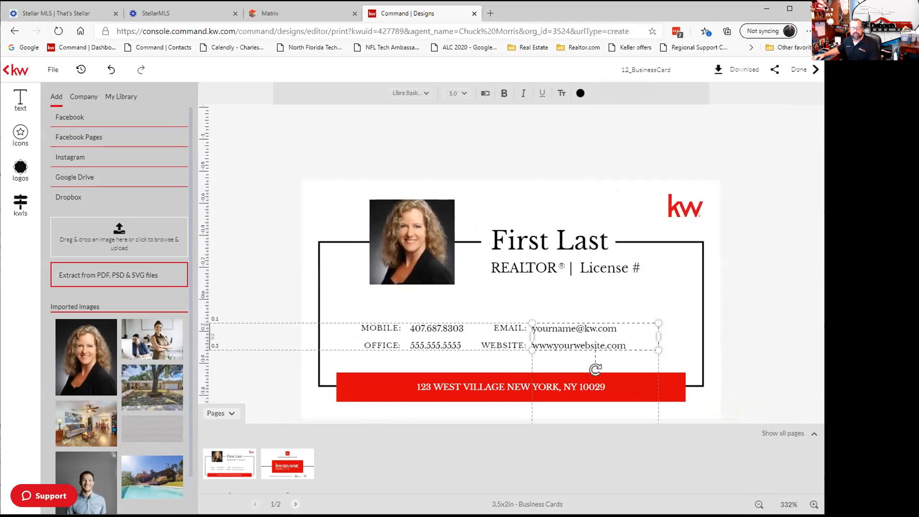
{"action": "left_click", "coordinate": [296, 504]}
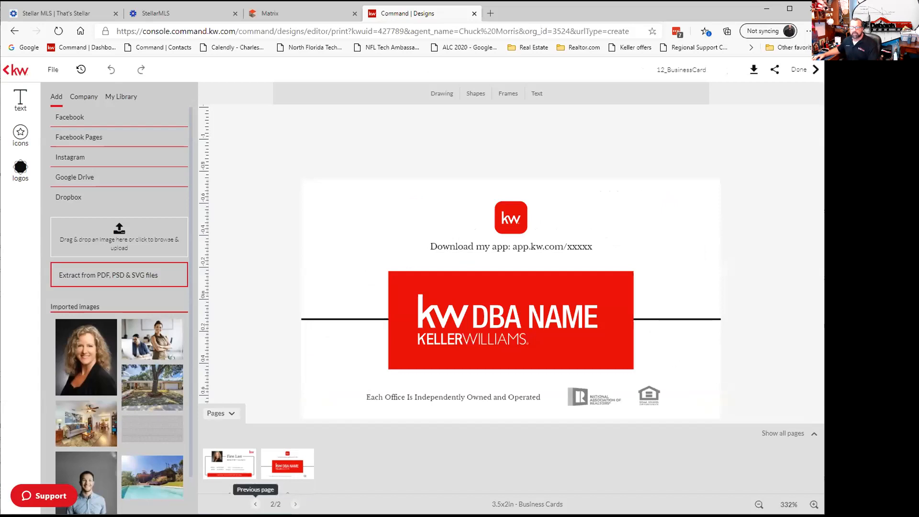
Go back to the card's front page and save the business card with Done.
{"action": "left_click", "coordinate": [255, 504]}
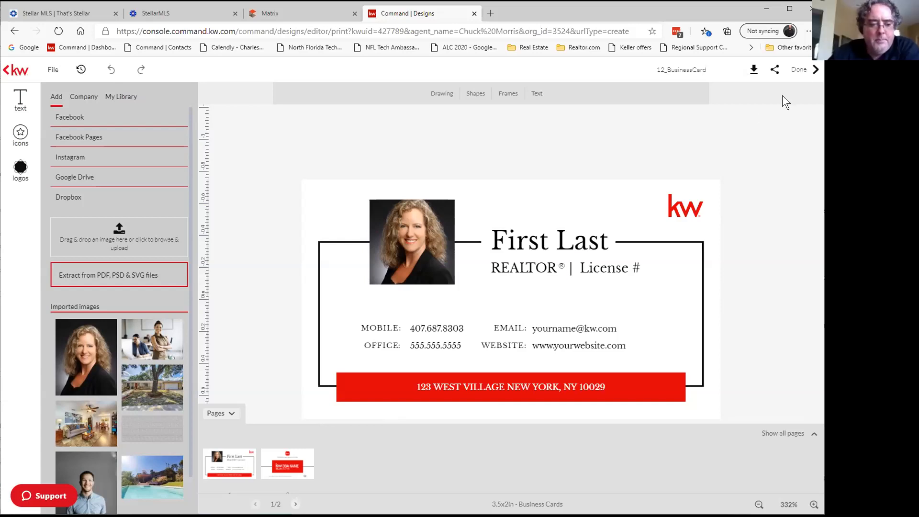
{"action": "left_click", "coordinate": [803, 76]}
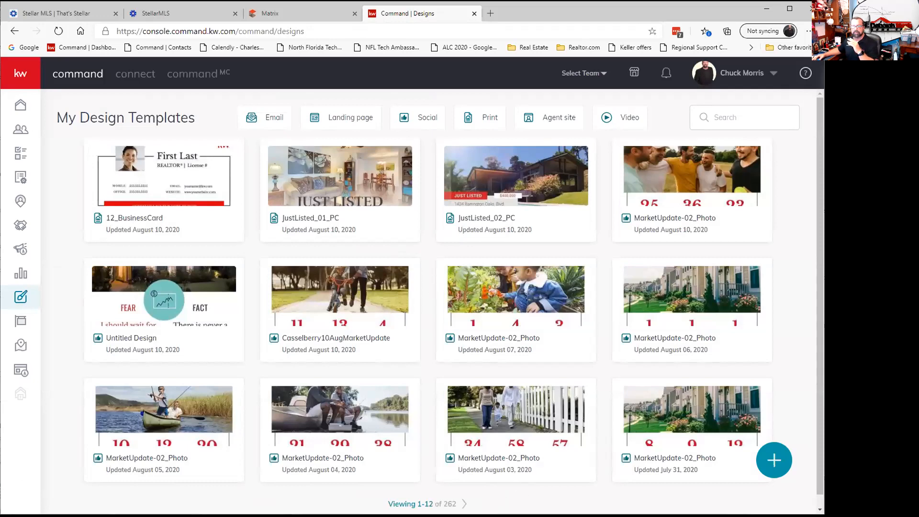
Page forward and back through My Design Templates, then open JustListed_01_PC's options menu.
{"action": "left_click", "coordinate": [462, 502]}
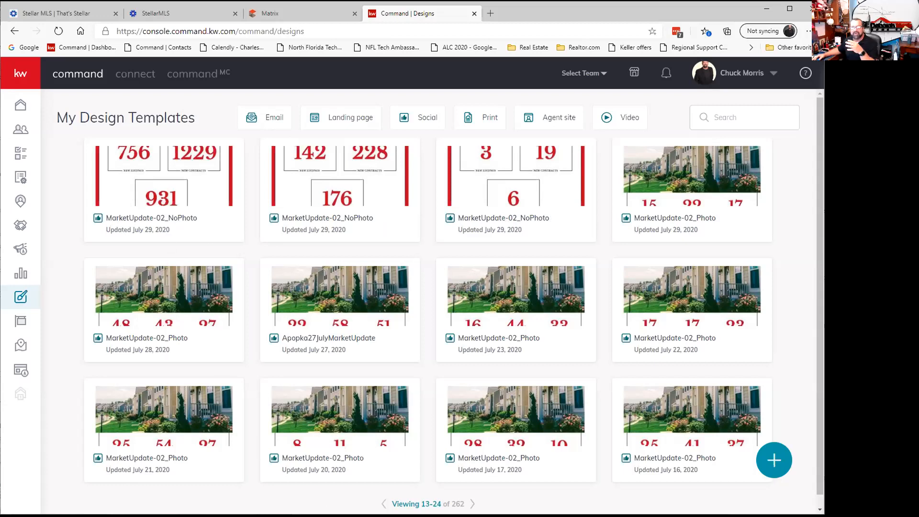
{"action": "left_click", "coordinate": [384, 503]}
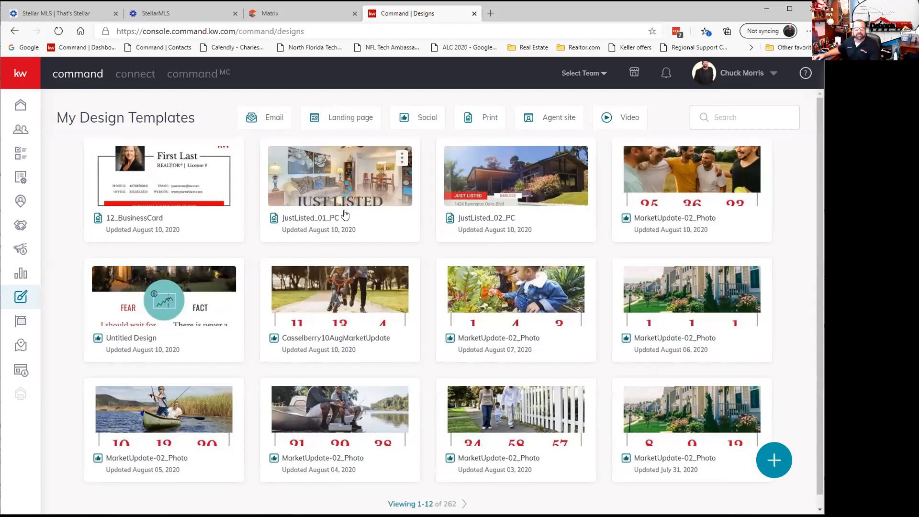
{"action": "left_click", "coordinate": [401, 157]}
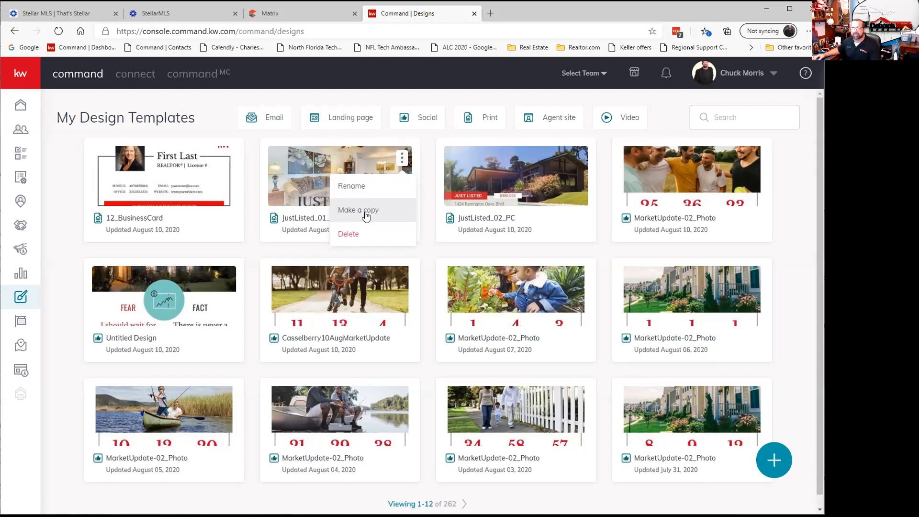
Delete the JustListed_01_PC template, then open MarketUpdate-02_Photo's options.
{"action": "left_click", "coordinate": [363, 234]}
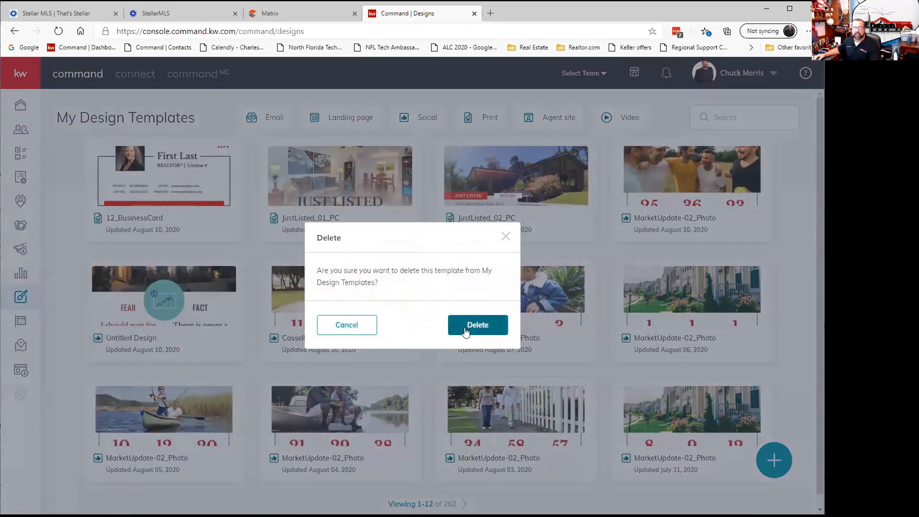
{"action": "left_click", "coordinate": [465, 330]}
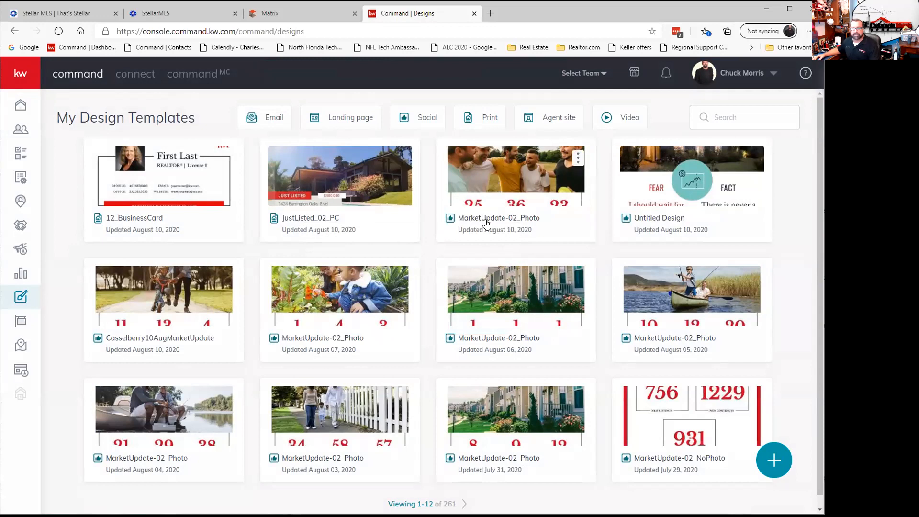
{"action": "left_click", "coordinate": [577, 161]}
Rename the August 10 market update template to Longwood10AugMarketUpdate, then filter My Design Templates to the 124 Social designs.
{"action": "left_click", "coordinate": [545, 185]}
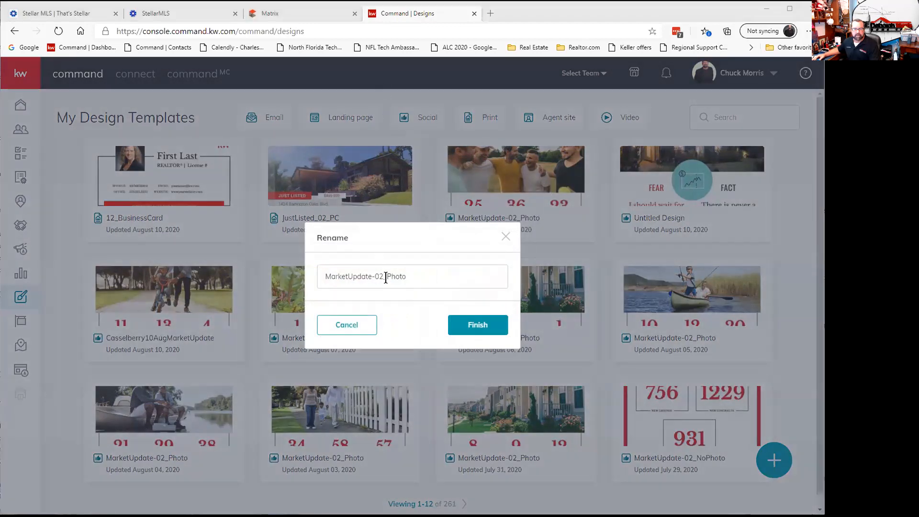
{"action": "left_click", "coordinate": [406, 276]}
{"action": "key", "text": "BackSpace"}
{"action": "key", "text": "BackSpace"}
{"action": "key", "text": "BackSpace"}
{"action": "key", "text": "BackSpace"}
{"action": "key", "text": "BackSpace"}
{"action": "key", "text": "BackSpace"}
{"action": "key", "text": "BackSpace"}
{"action": "key", "text": "BackSpace"}
{"action": "key", "text": "BackSpace"}
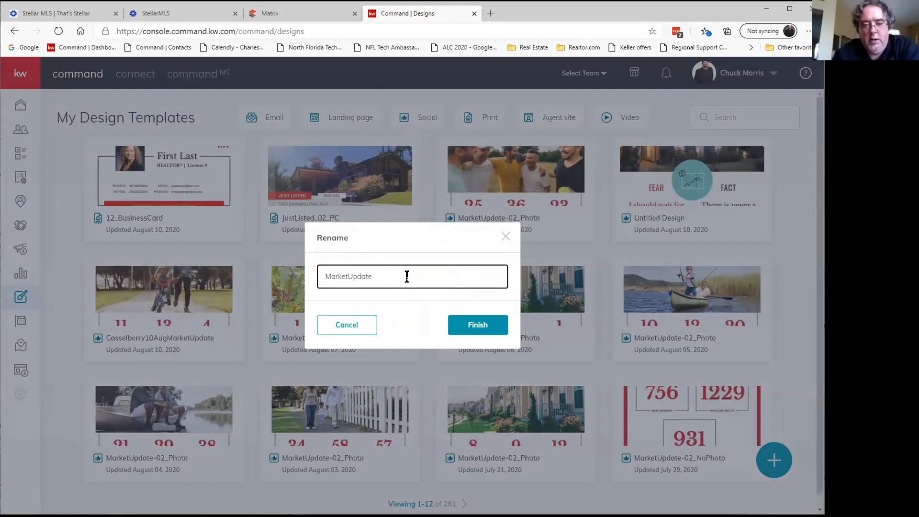
{"action": "key", "text": "Home"}
{"action": "type", "text": "Longwood"}
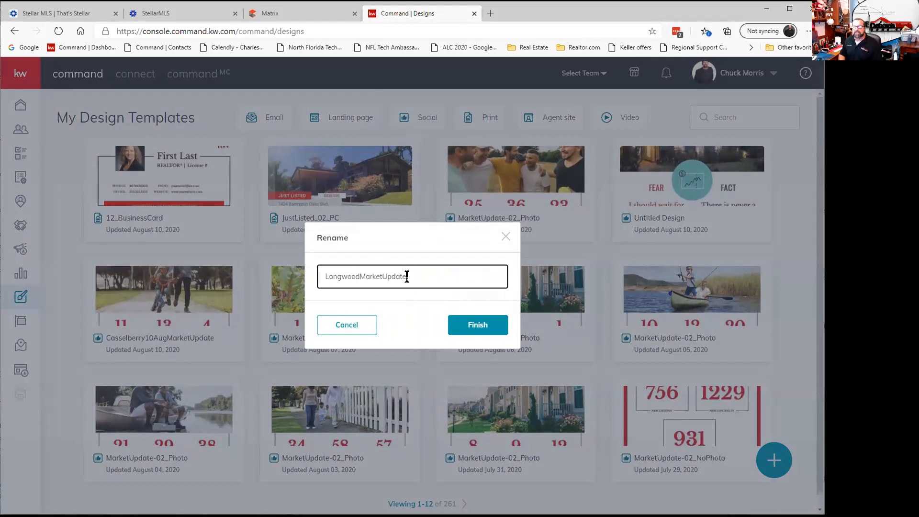
{"action": "type", "text": "10Aug"}
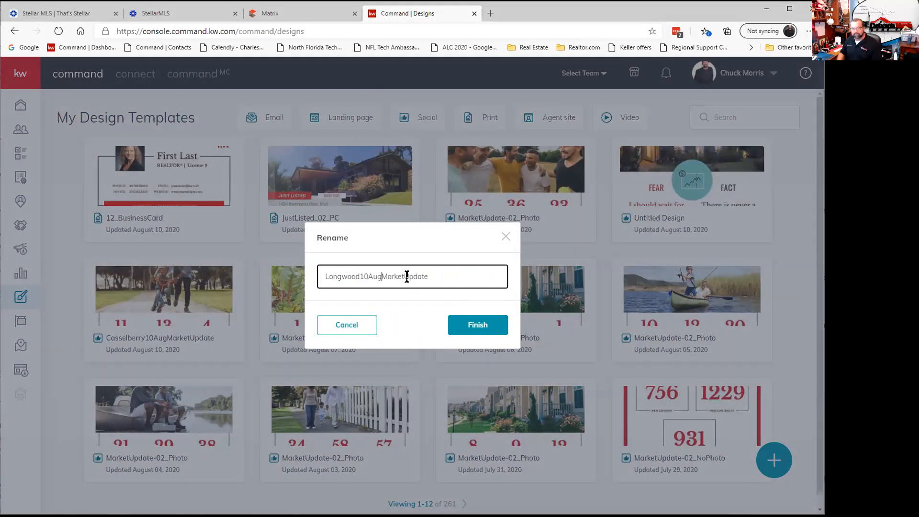
{"action": "left_click", "coordinate": [452, 323]}
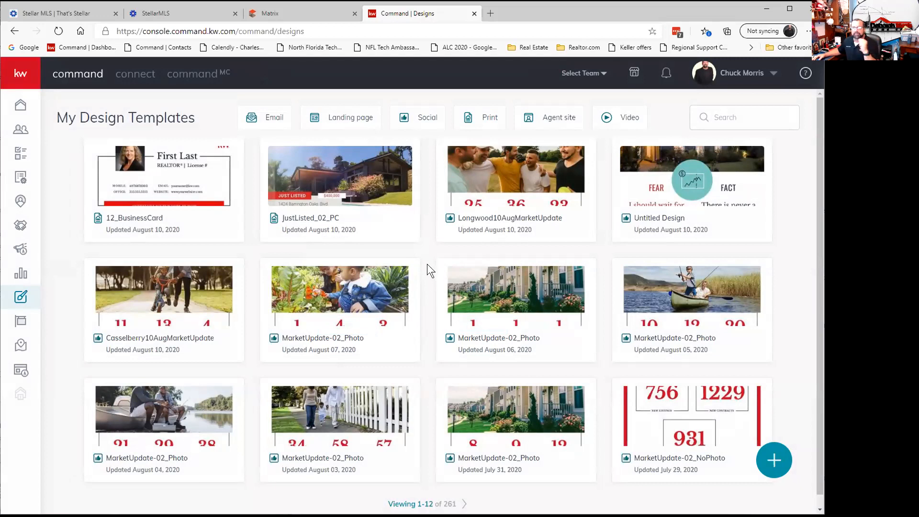
{"action": "left_click", "coordinate": [427, 117]}
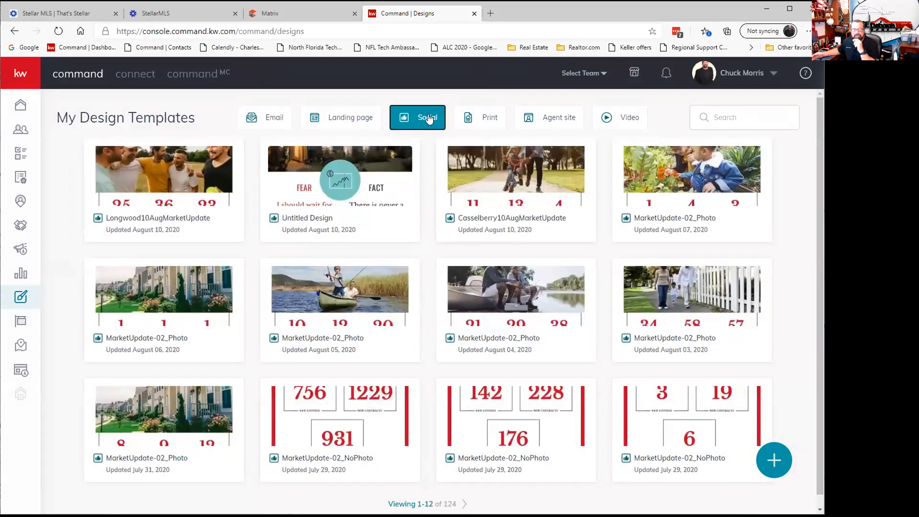
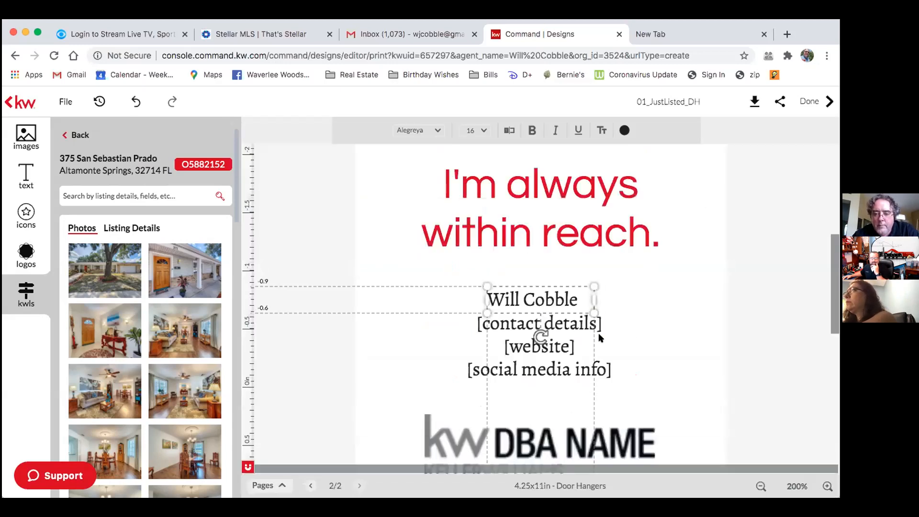
Overwrite the back page's [contact details] placeholder with the agent's phone number and save the edit.
{"action": "left_click", "coordinate": [635, 320]}
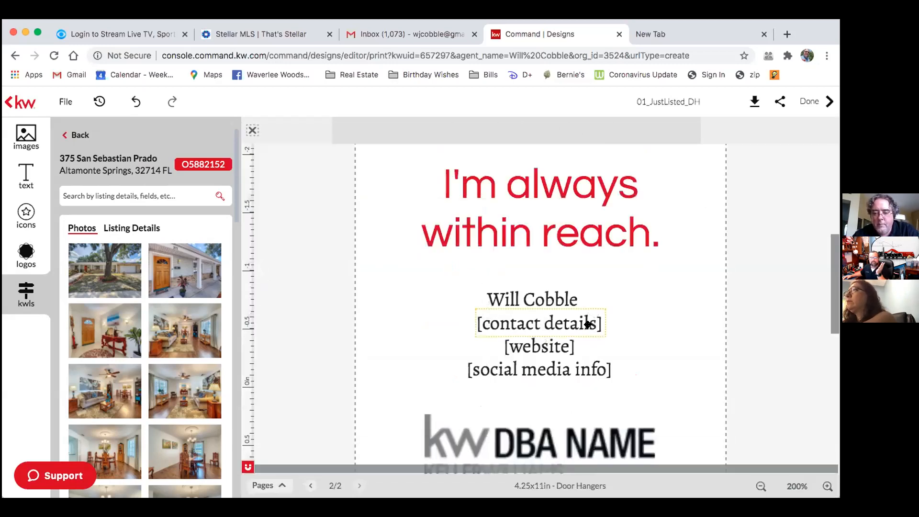
{"action": "left_click", "coordinate": [602, 336]}
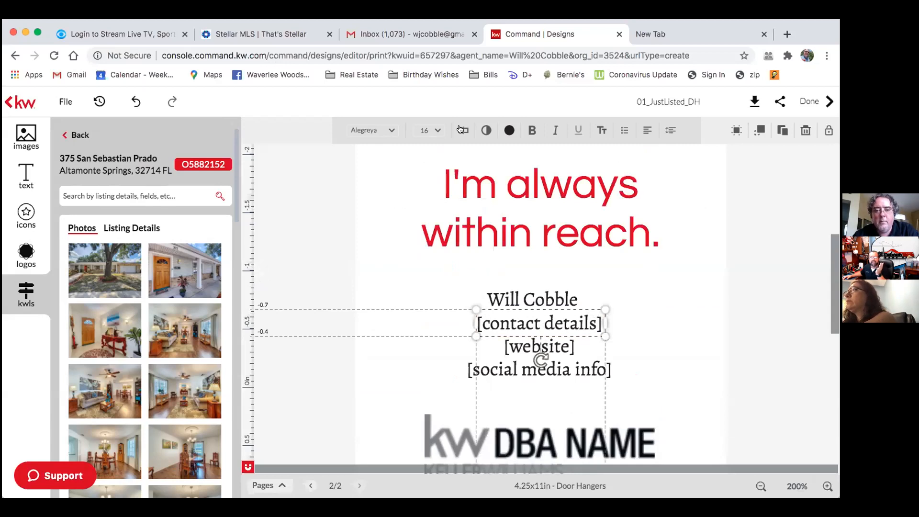
{"action": "left_click", "coordinate": [461, 129]}
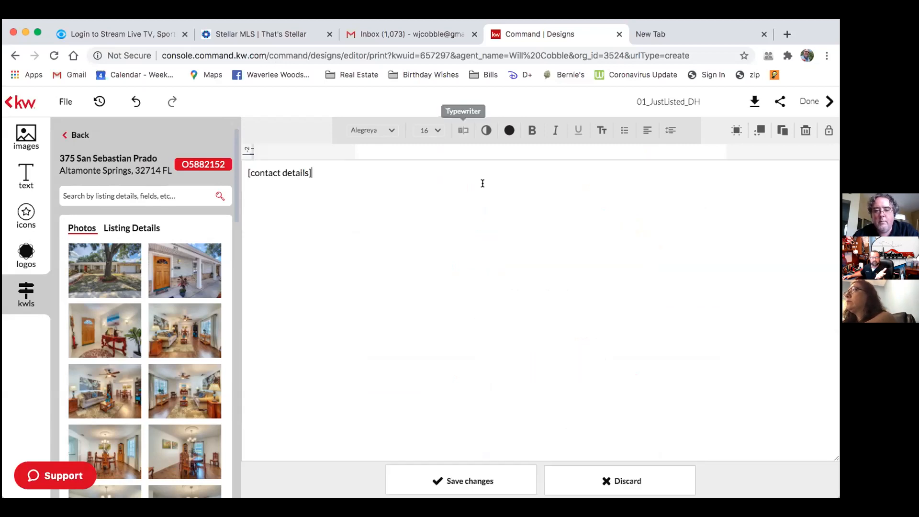
{"action": "triple_click", "coordinate": [453, 218]}
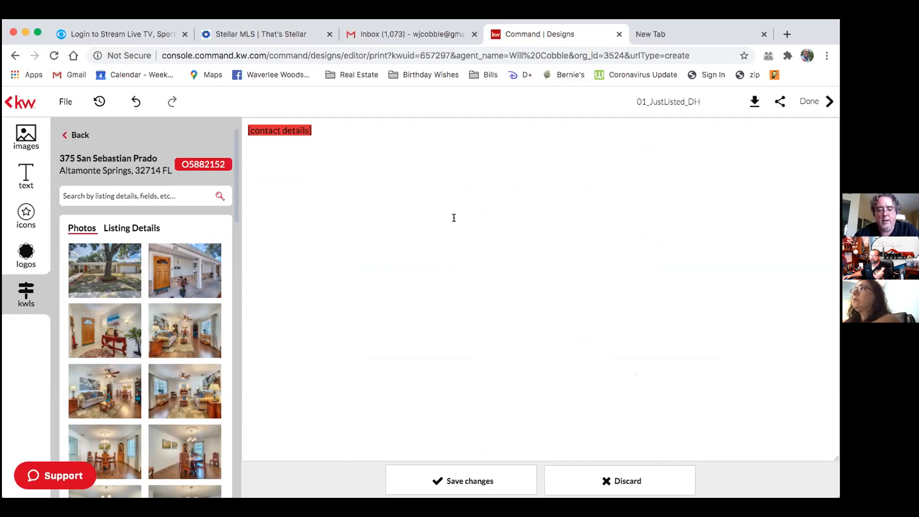
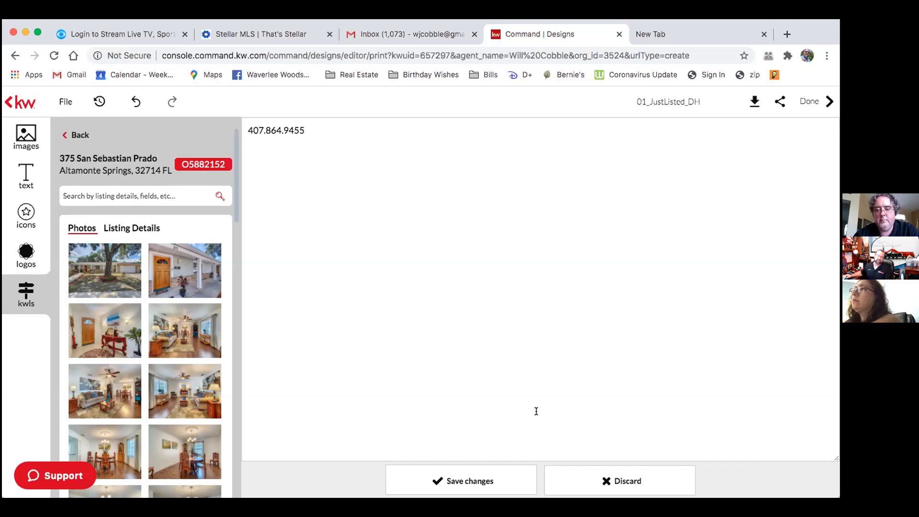
{"action": "left_click", "coordinate": [470, 482]}
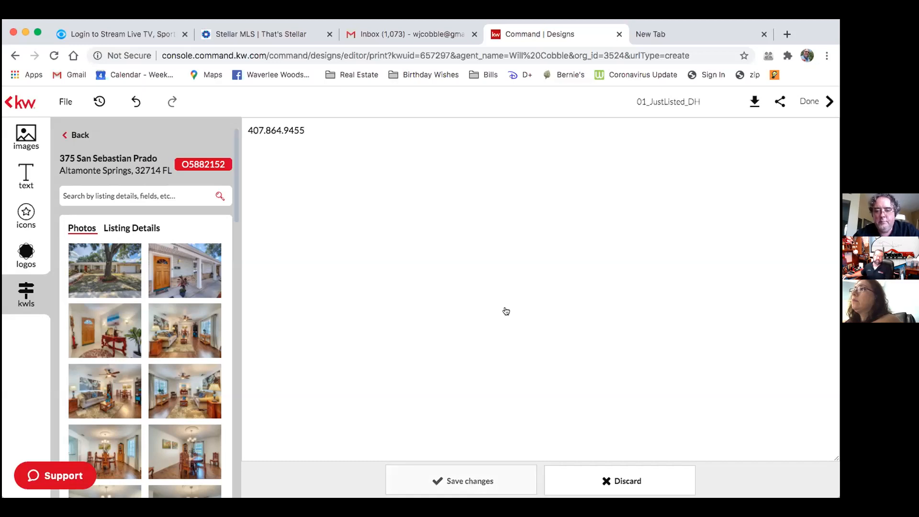
{"action": "left_click", "coordinate": [695, 357]}
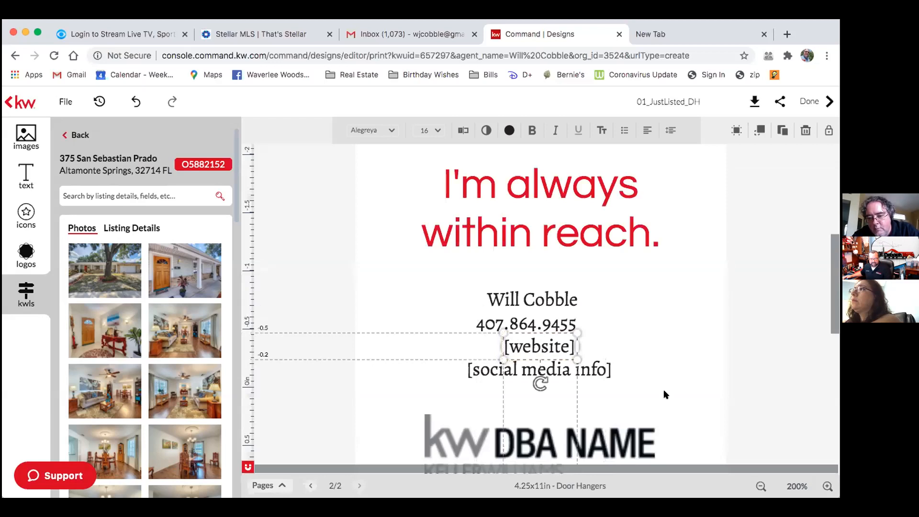
Replace the website placeholder text with Bigwilliestyle.com and save the edit.
{"action": "left_click", "coordinate": [462, 133]}
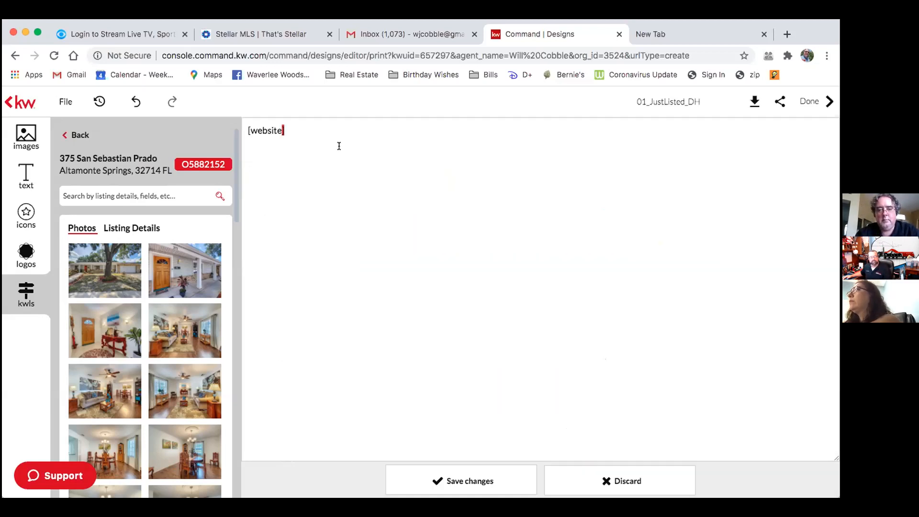
{"action": "key", "text": "super+a"}
{"action": "type", "text": "Big"}
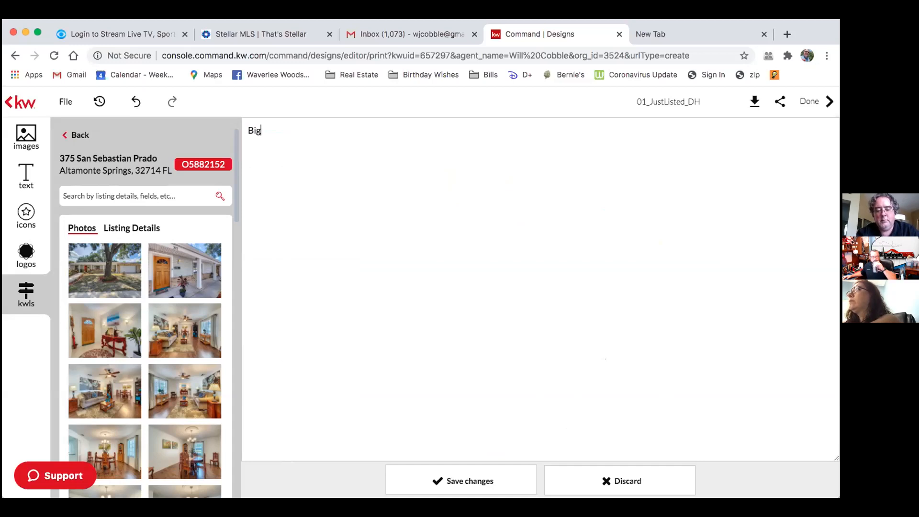
{"action": "type", "text": "williestyle.com"}
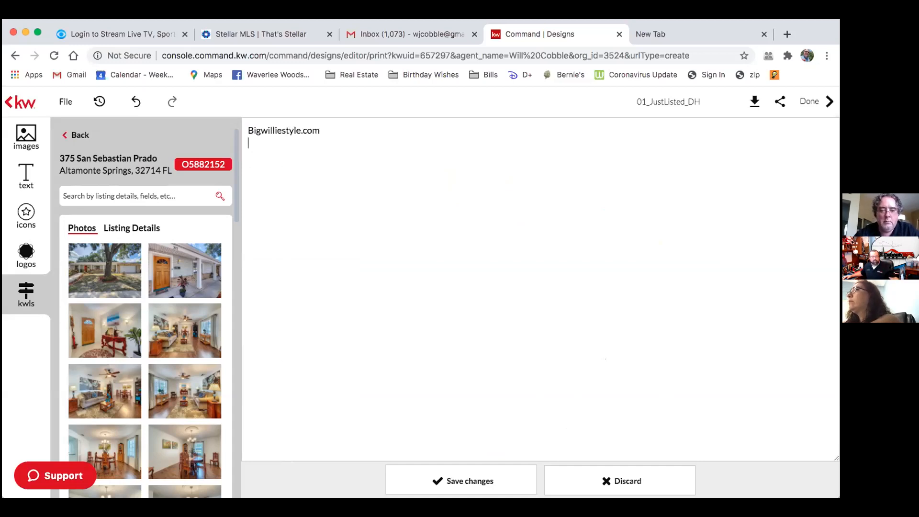
{"action": "left_click", "coordinate": [467, 480]}
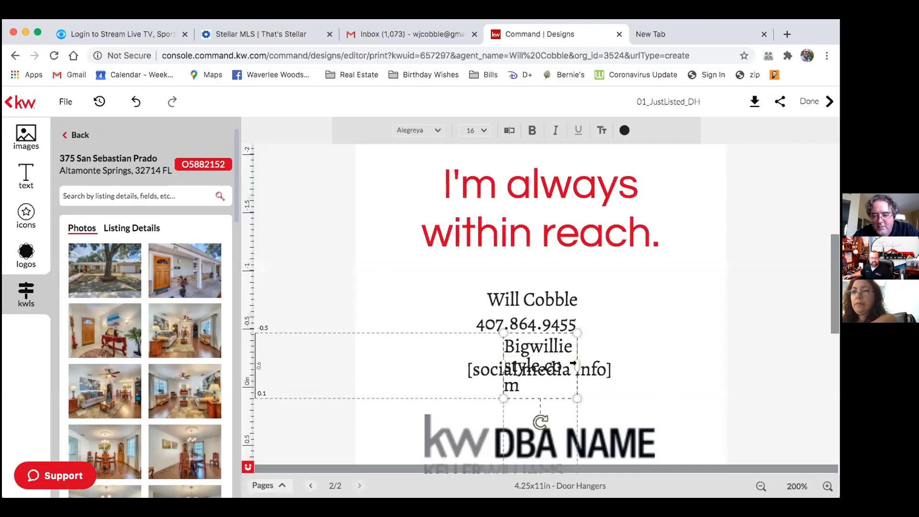
Widen the website box, centre its text, and place it under the phone number.
{"action": "left_click_drag", "start_coordinate": [574, 363], "coordinate": [676, 372]}
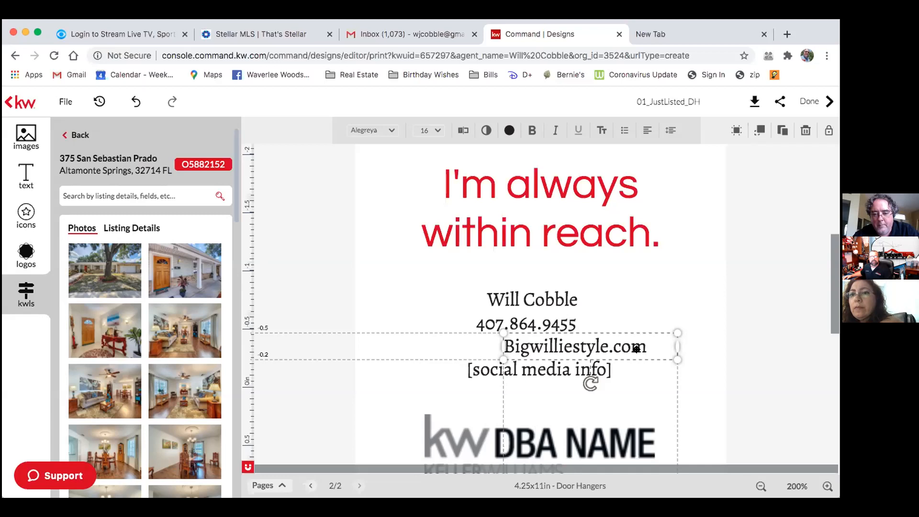
{"action": "left_click_drag", "start_coordinate": [636, 349], "coordinate": [636, 352]}
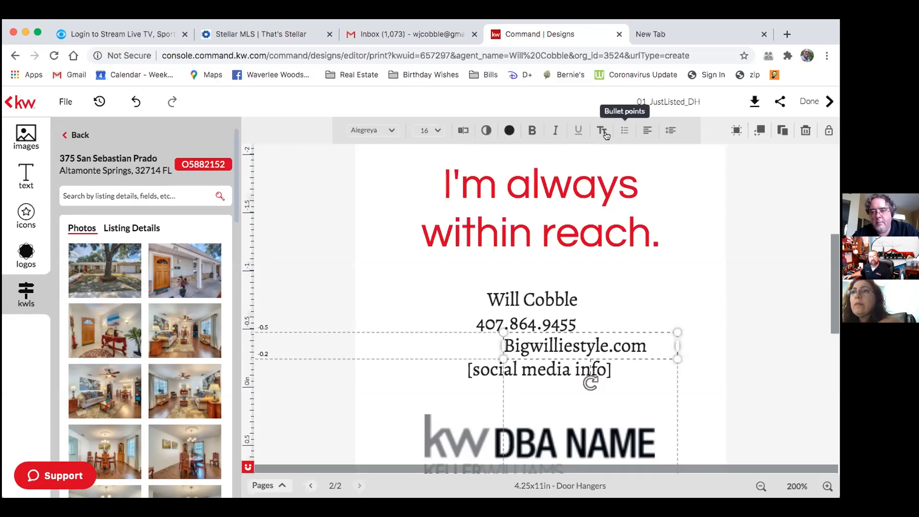
{"action": "left_click", "coordinate": [645, 132]}
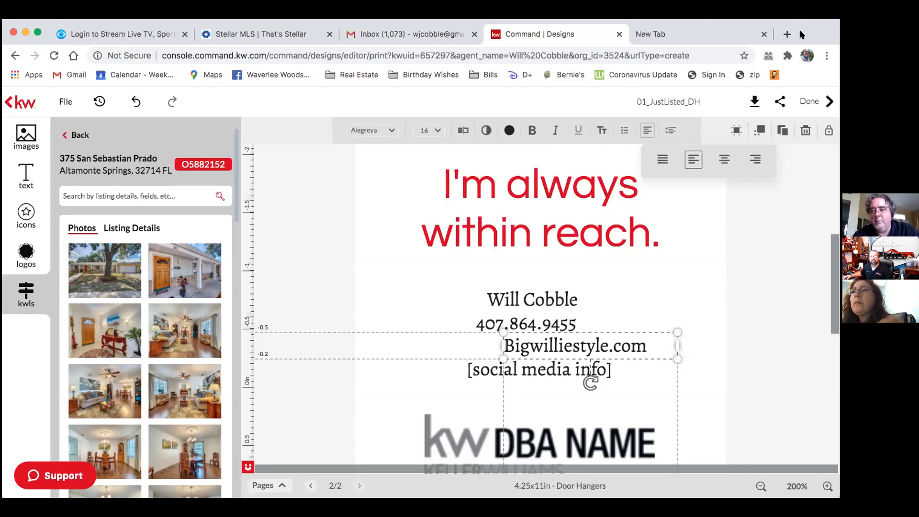
{"action": "left_click", "coordinate": [723, 159]}
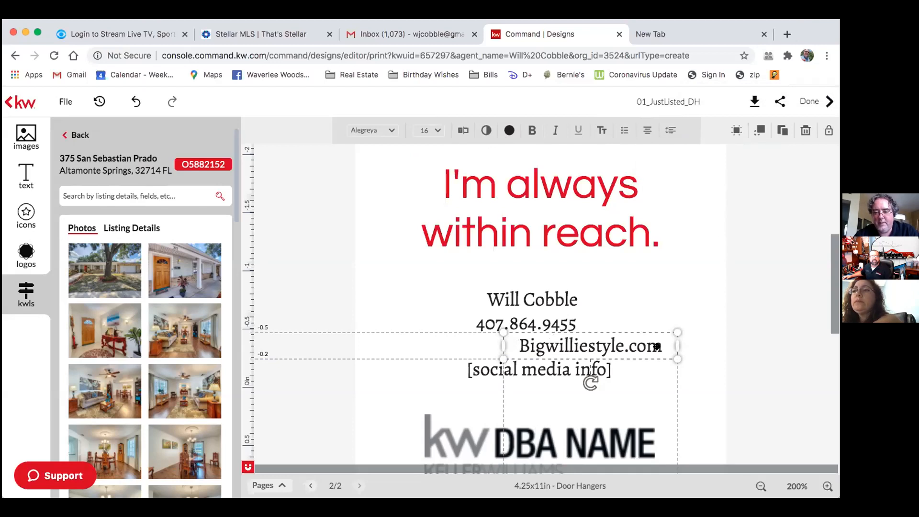
{"action": "left_click_drag", "start_coordinate": [649, 346], "coordinate": [601, 345]}
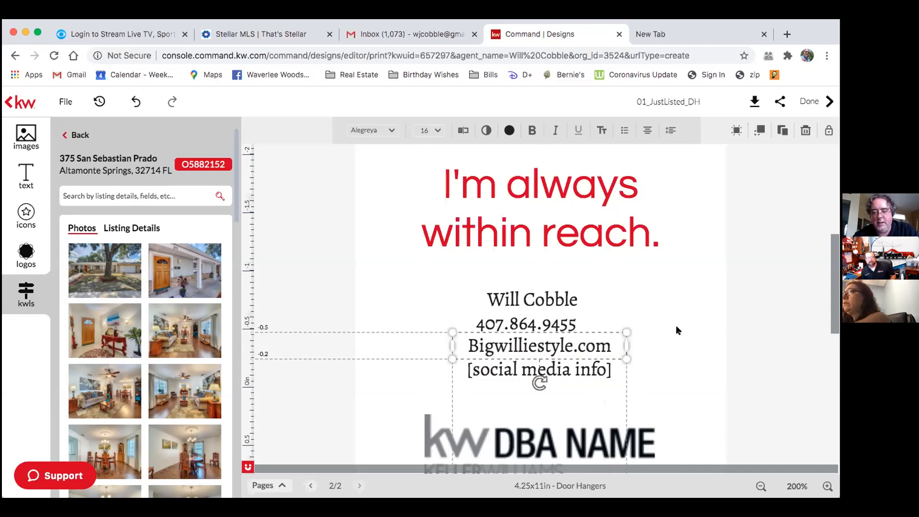
{"action": "left_click", "coordinate": [656, 364]}
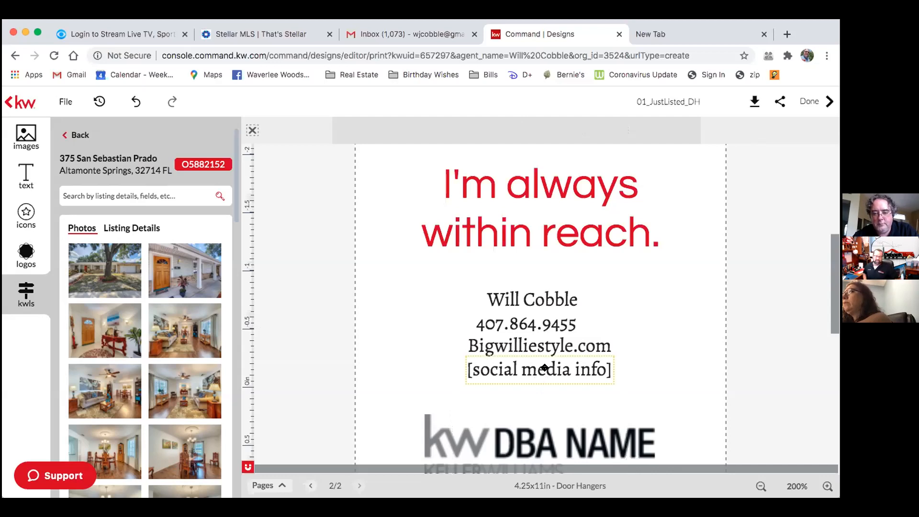
{"action": "left_click", "coordinate": [584, 368]}
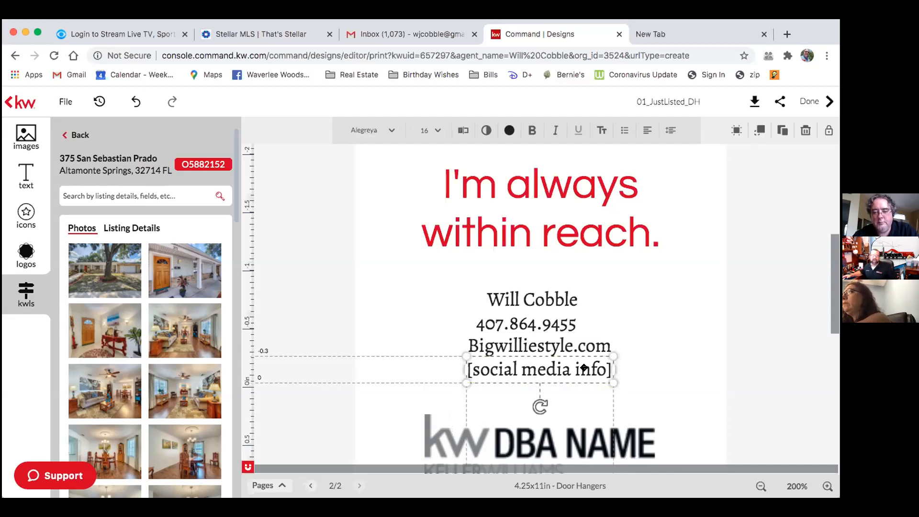
{"action": "left_click", "coordinate": [462, 131]}
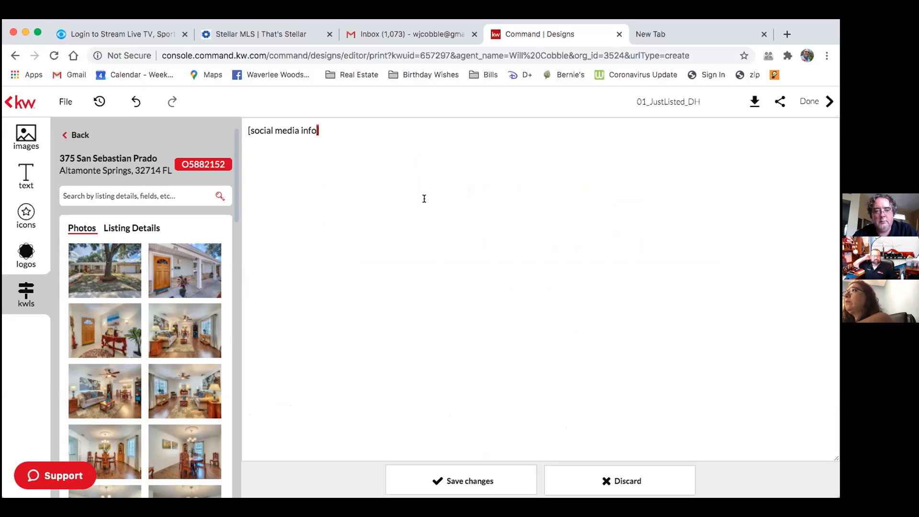
{"action": "key", "text": "super+a"}
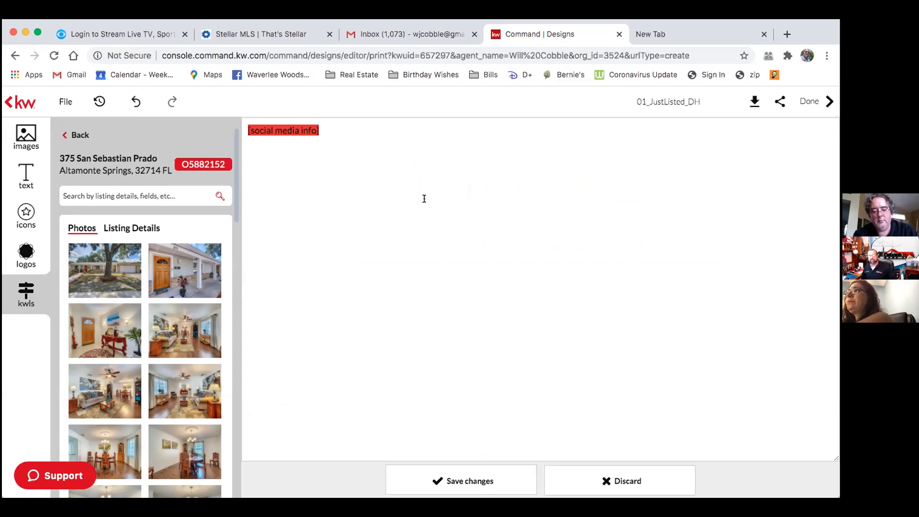
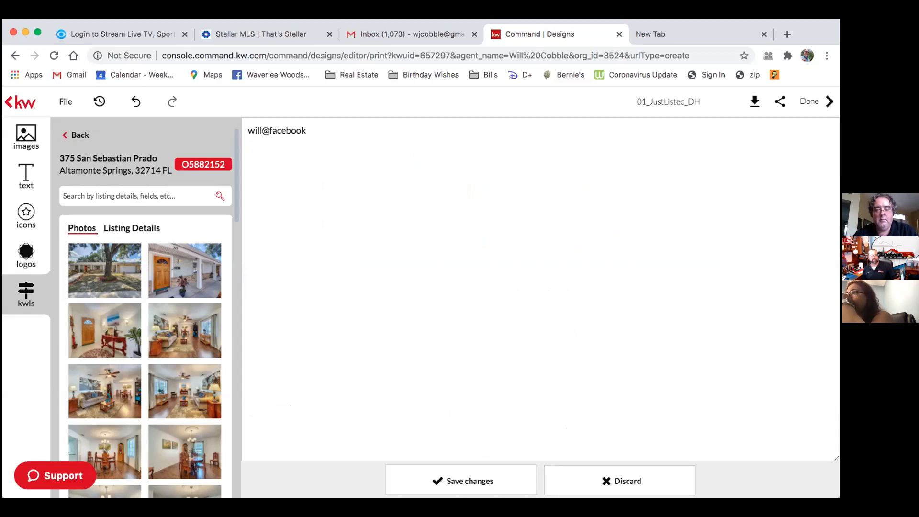
{"action": "left_click", "coordinate": [460, 481]}
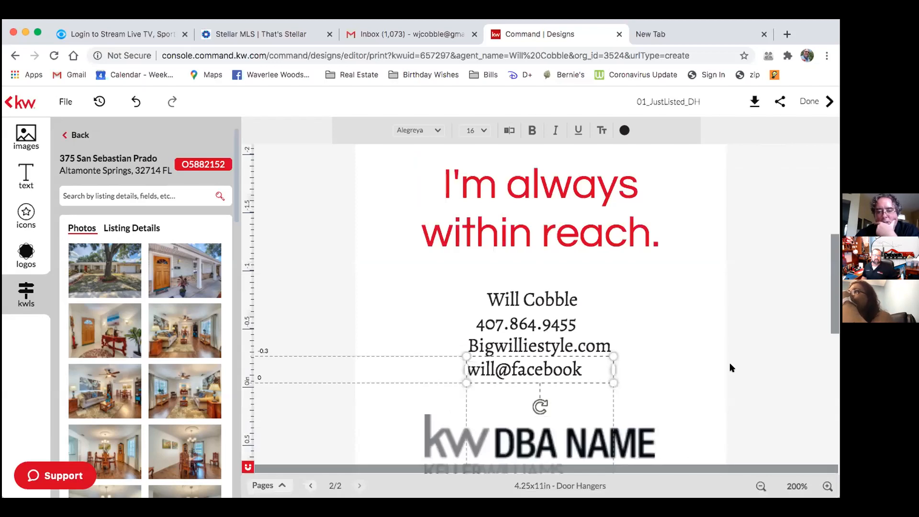
{"action": "left_click", "coordinate": [730, 364]}
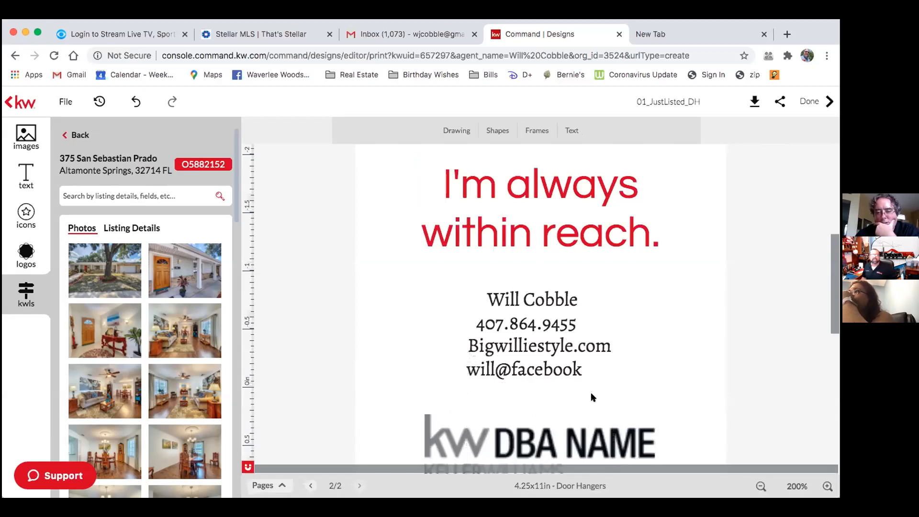
{"action": "left_click", "coordinate": [543, 372]}
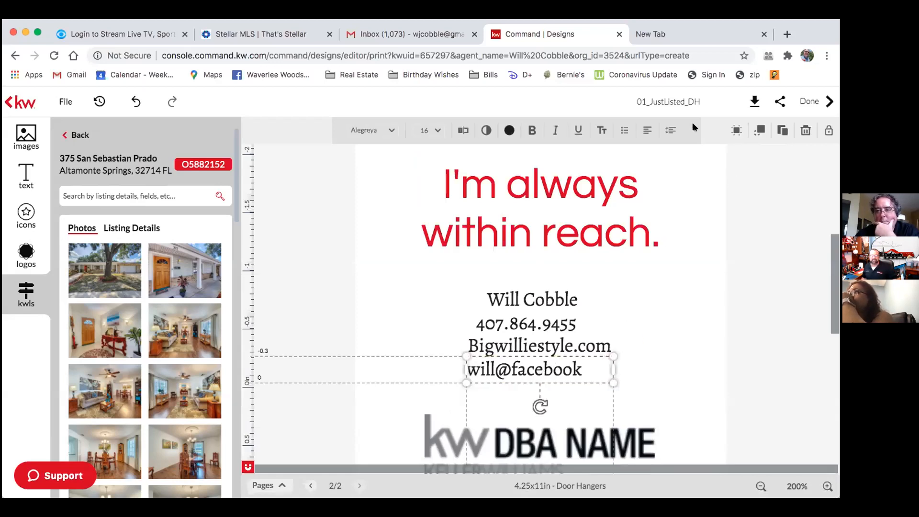
{"action": "left_click", "coordinate": [722, 158]}
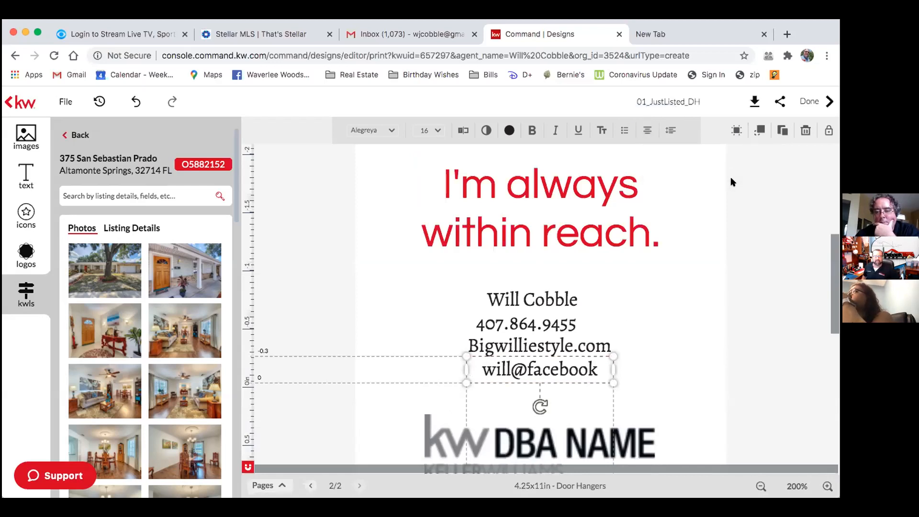
{"action": "left_click", "coordinate": [744, 296]}
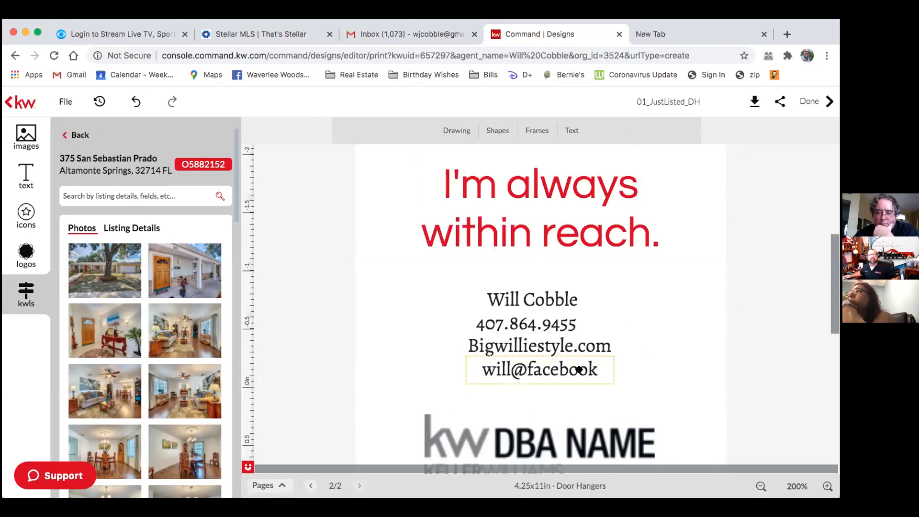
Shift the website line, then centre-align the phone number and move it onto the page centre.
{"action": "left_click_drag", "start_coordinate": [581, 347], "coordinate": [563, 321]}
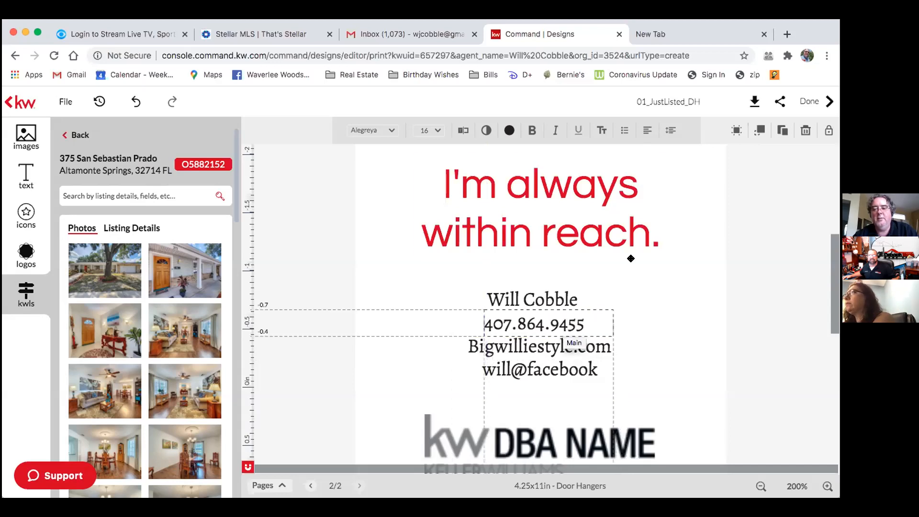
{"action": "left_click", "coordinate": [650, 128]}
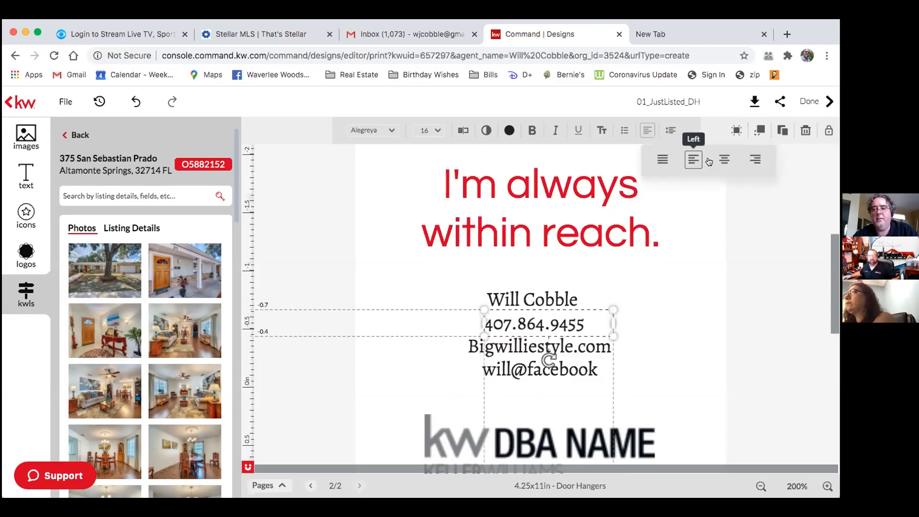
{"action": "left_click", "coordinate": [693, 162]}
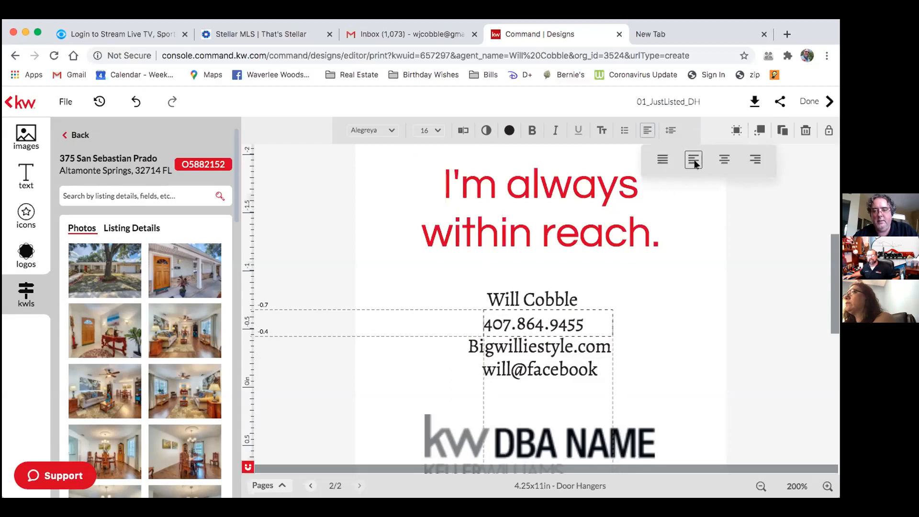
{"action": "left_click", "coordinate": [647, 130]}
{"action": "left_click", "coordinate": [719, 165]}
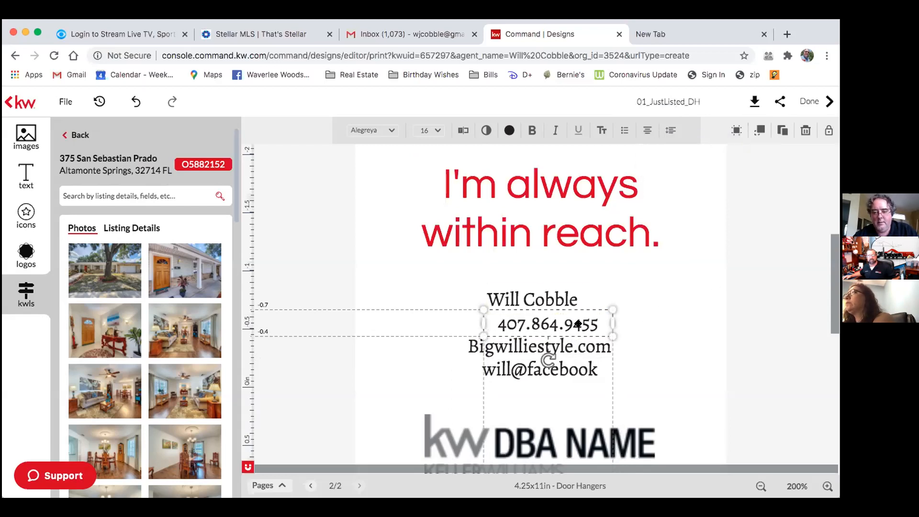
{"action": "left_click_drag", "start_coordinate": [579, 323], "coordinate": [563, 324]}
Centre-align the agent name line and place it on the page's vertical centre.
{"action": "left_click", "coordinate": [549, 291]}
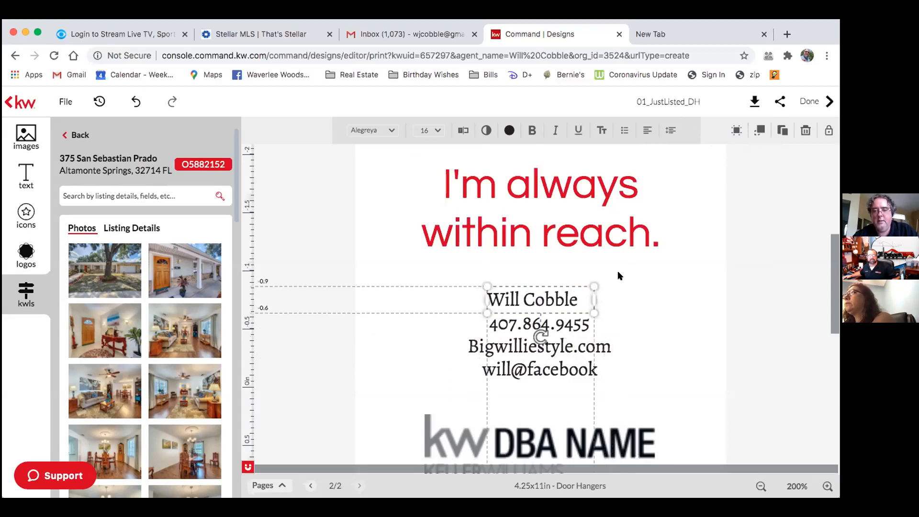
{"action": "left_click", "coordinate": [648, 130]}
{"action": "left_click", "coordinate": [719, 165]}
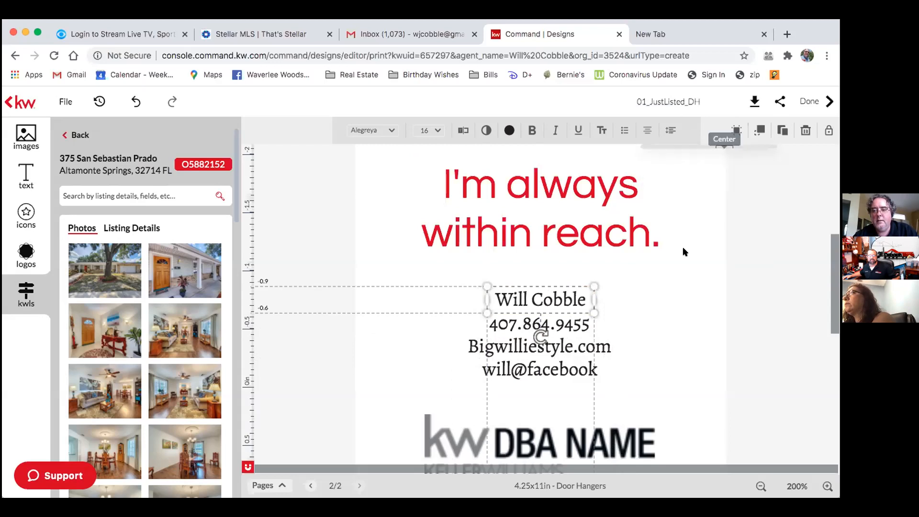
{"action": "left_click_drag", "start_coordinate": [573, 299], "coordinate": [573, 300]}
{"action": "left_click", "coordinate": [695, 361]}
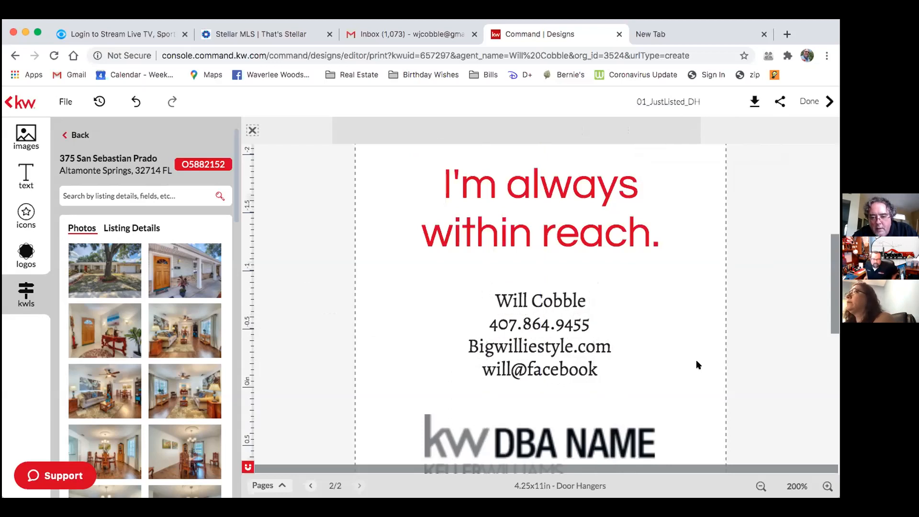
Change the website's capital B to lowercase so it reads bigwilliestyle.com.
{"action": "left_click", "coordinate": [523, 346]}
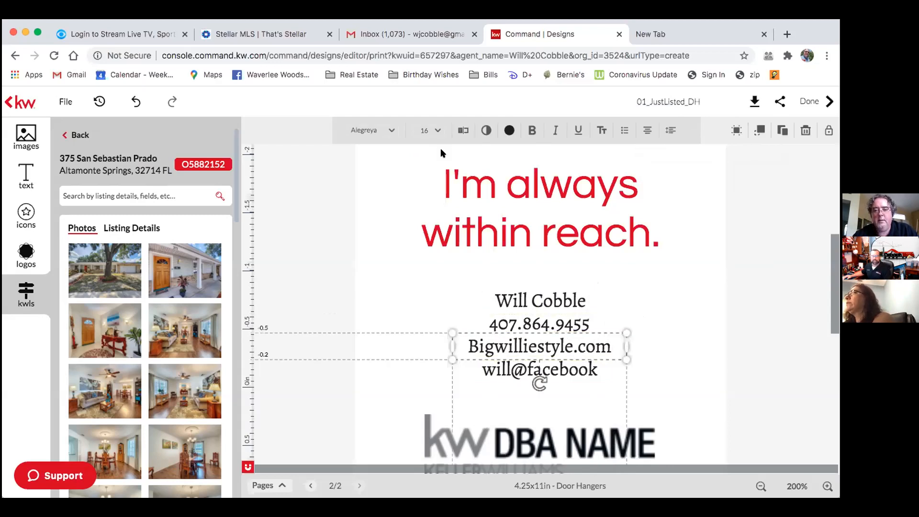
{"action": "left_click", "coordinate": [463, 130]}
{"action": "left_click", "coordinate": [252, 132]}
{"action": "key", "text": "BackSpace"}
{"action": "type", "text": "b"}
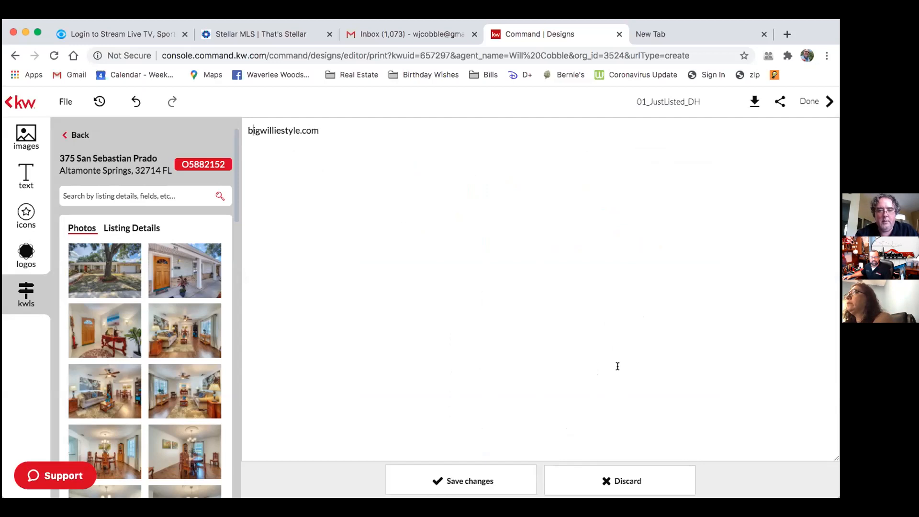
{"action": "left_click", "coordinate": [479, 485]}
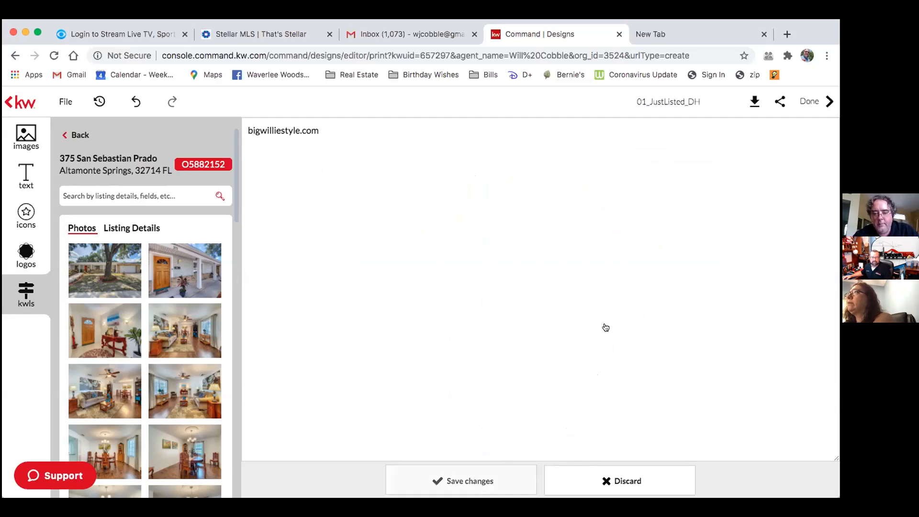
{"action": "left_click", "coordinate": [703, 368]}
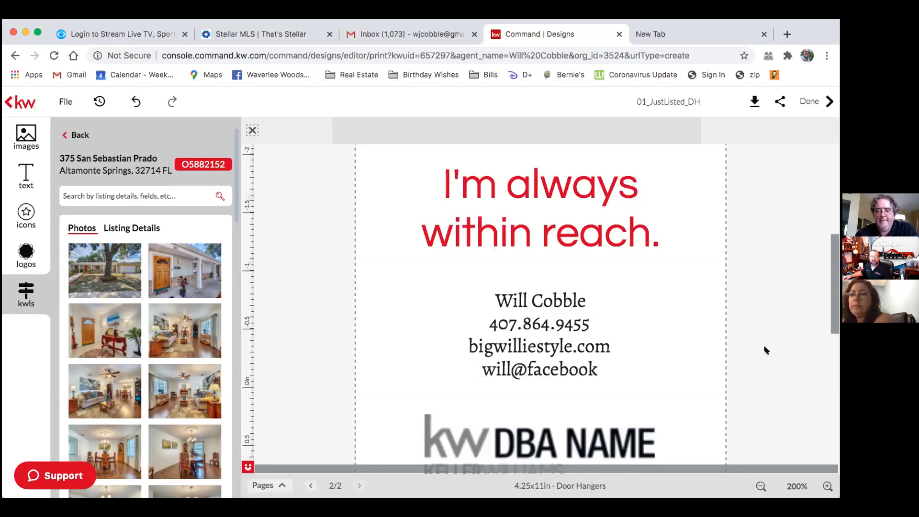
{"action": "scroll", "coordinate": [765, 351], "scroll_direction": "down", "scroll_amount": 3}
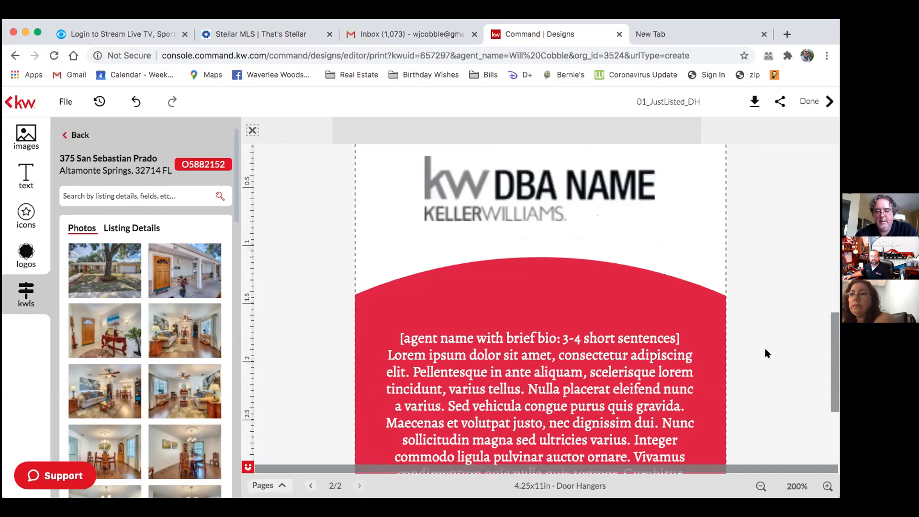
{"action": "scroll", "coordinate": [766, 353], "scroll_direction": "down", "scroll_amount": 3}
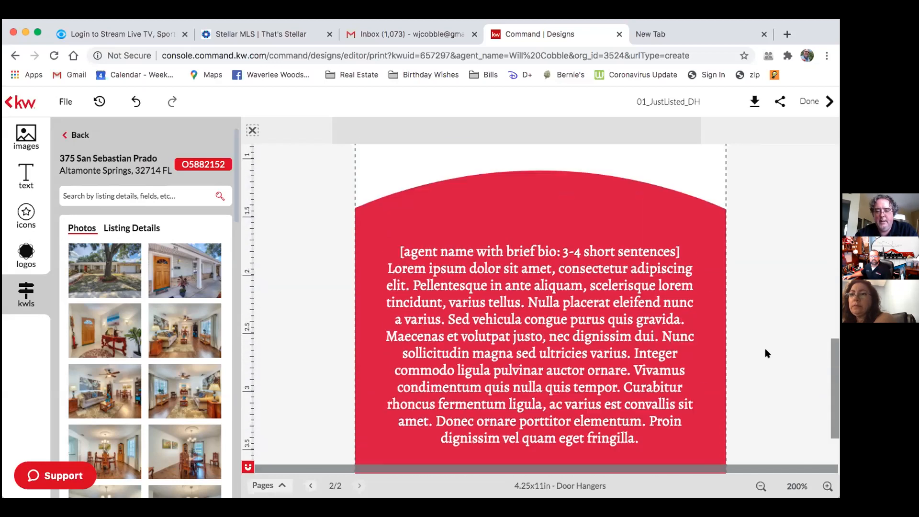
Open the bio paragraph, discard without changes, and save the design.
{"action": "left_click", "coordinate": [680, 350]}
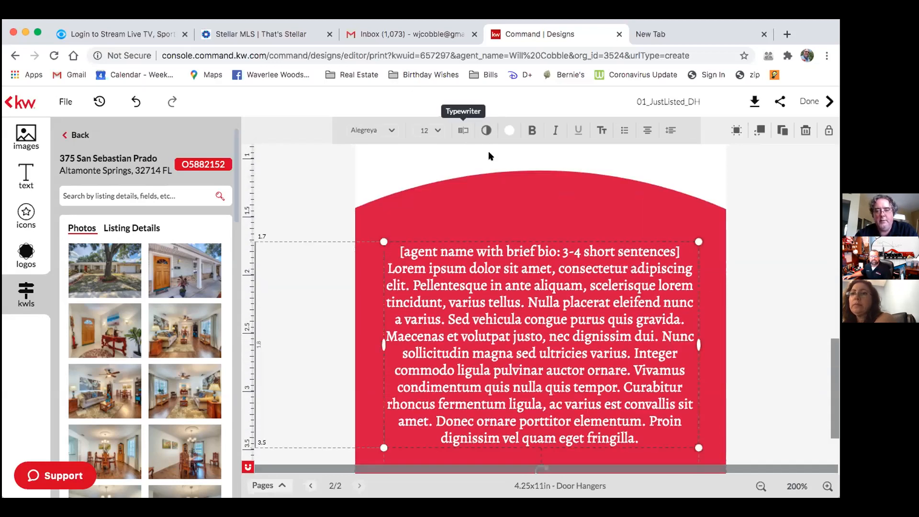
{"action": "left_click", "coordinate": [463, 131]}
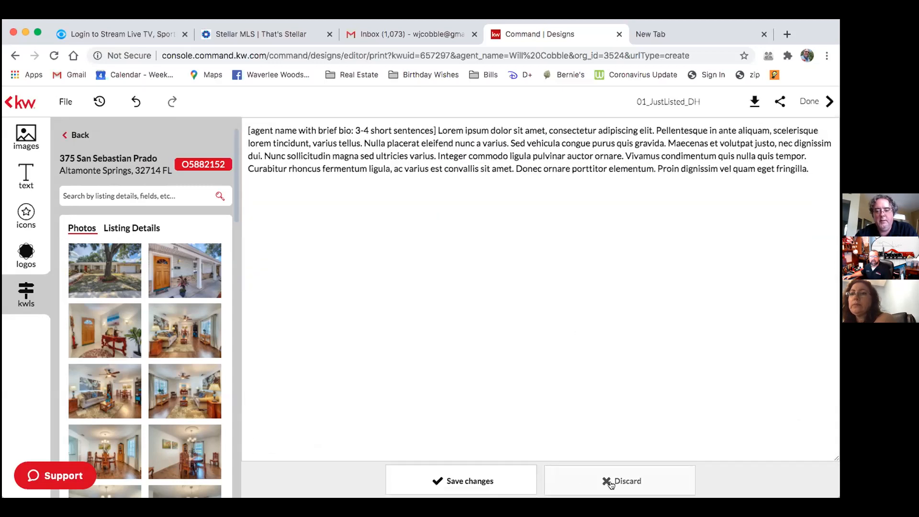
{"action": "scroll", "coordinate": [577, 298], "scroll_direction": "up", "scroll_amount": 3}
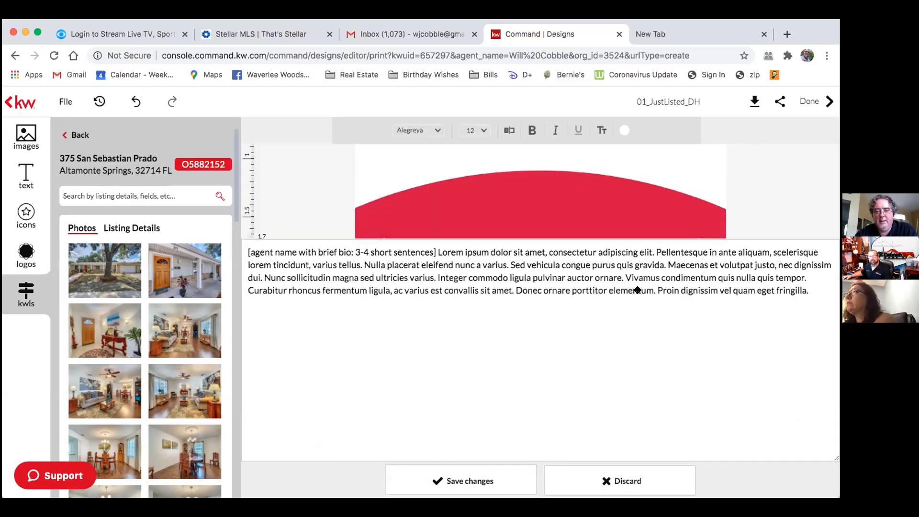
{"action": "left_click", "coordinate": [754, 344]}
{"action": "scroll", "coordinate": [757, 344], "scroll_direction": "down", "scroll_amount": 3}
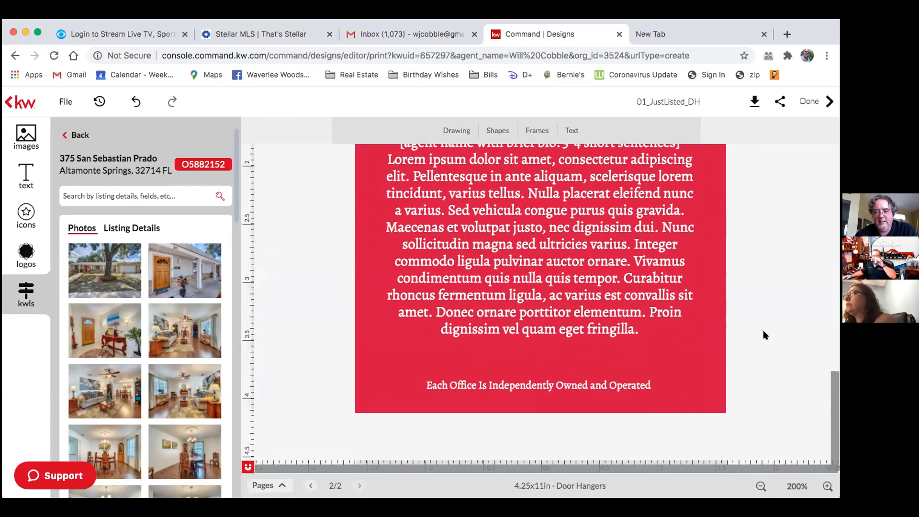
{"action": "scroll", "coordinate": [445, 379], "scroll_direction": "up", "scroll_amount": 3}
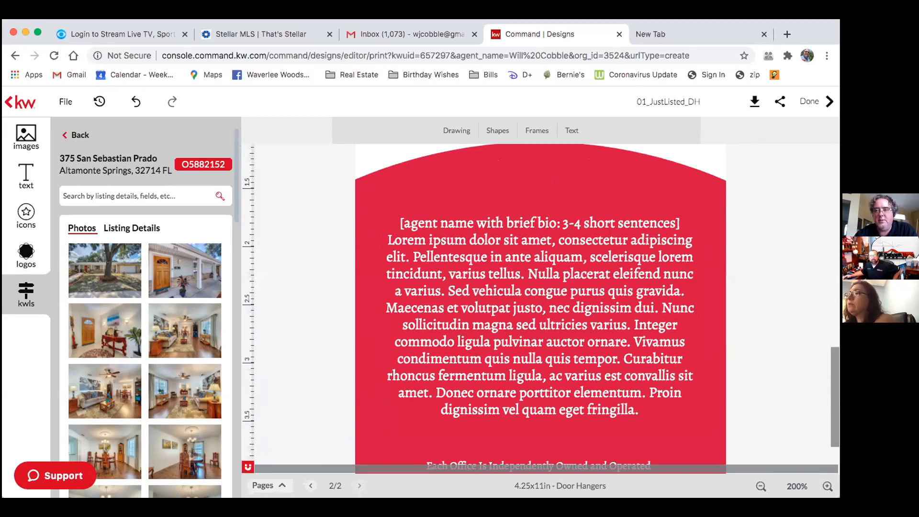
{"action": "left_click", "coordinate": [63, 101]}
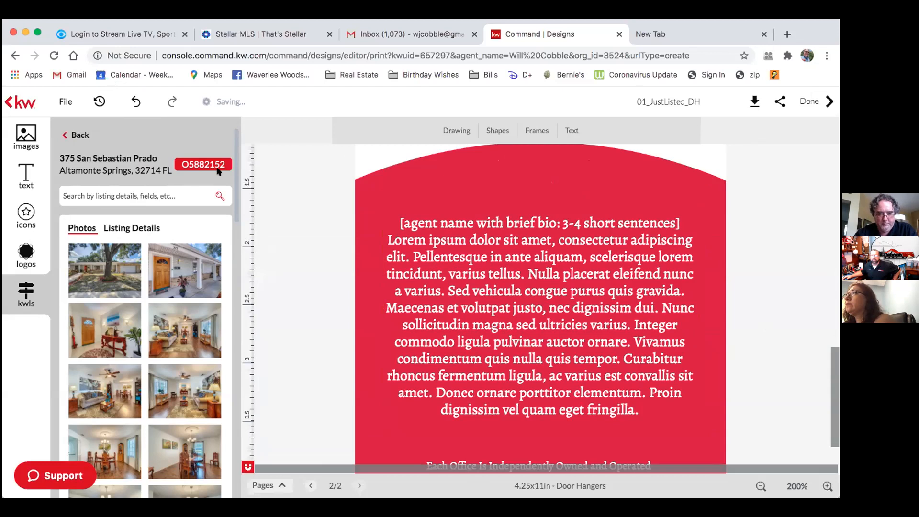
{"action": "left_click", "coordinate": [797, 485]}
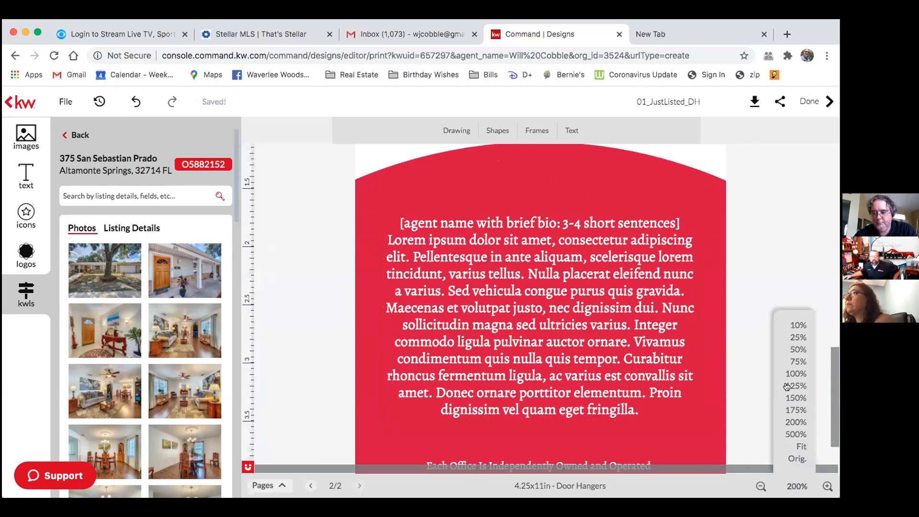
Set the zoom to 100% to view the whole back page.
{"action": "left_click", "coordinate": [795, 372]}
{"action": "scroll", "coordinate": [722, 404], "scroll_direction": "up", "scroll_amount": 5}
{"action": "scroll", "coordinate": [722, 402], "scroll_direction": "down", "scroll_amount": 3}
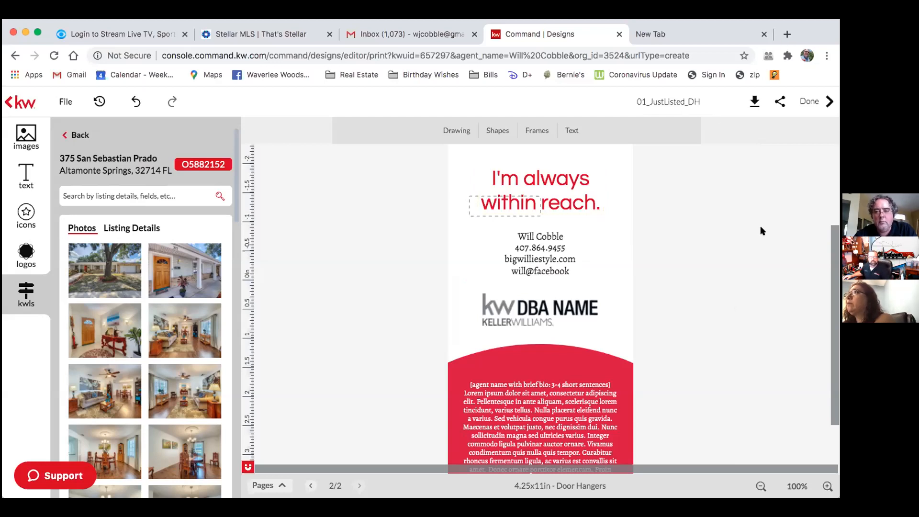
Rename the design to 'Lynn St Just Listed_DH' and save it.
{"action": "left_click", "coordinate": [676, 104]}
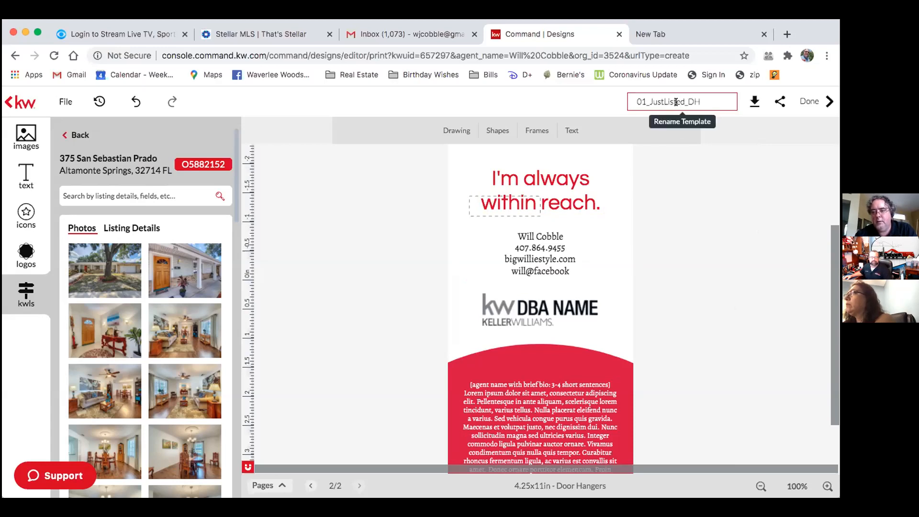
{"action": "double_click", "coordinate": [675, 101]}
{"action": "type", "text": "Lynn St"}
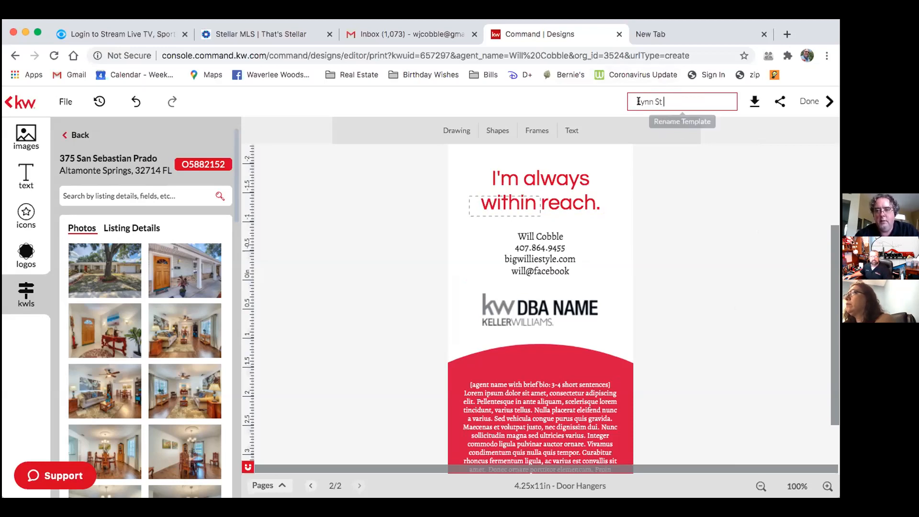
{"action": "type", "text": " Just"}
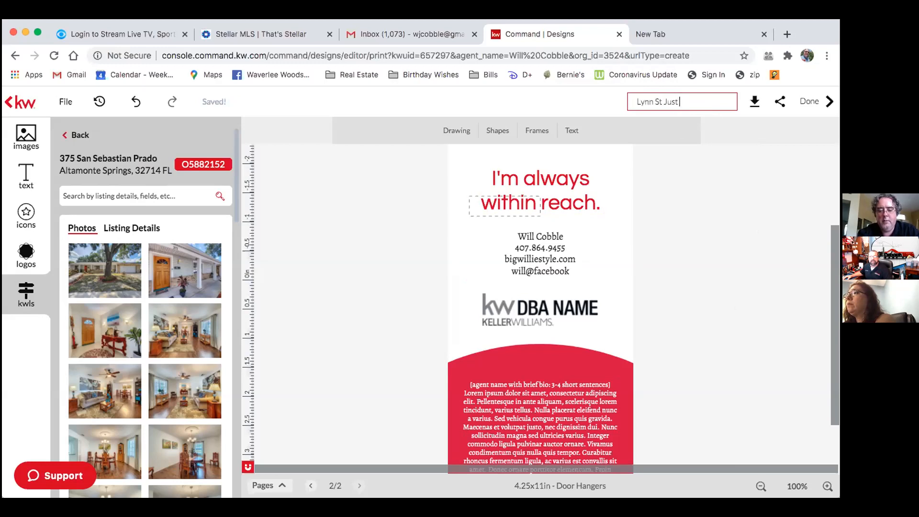
{"action": "type", "text": " Listed DH"}
{"action": "left_click", "coordinate": [701, 101]}
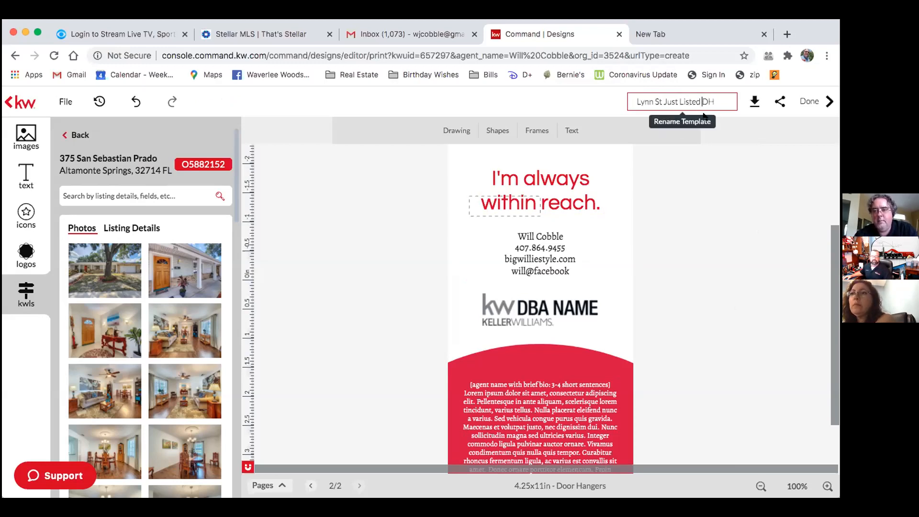
{"action": "key", "text": "BackSpace"}
{"action": "type", "text": "_"}
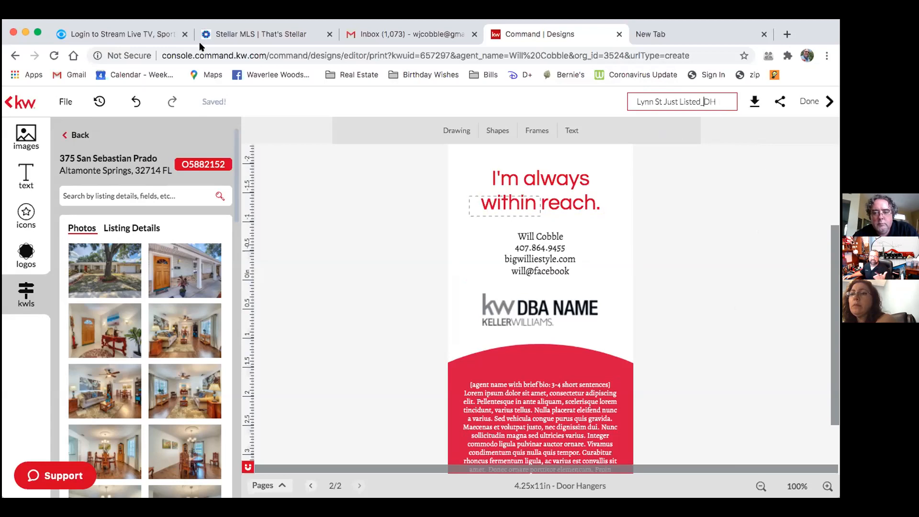
{"action": "left_click", "coordinate": [63, 101]}
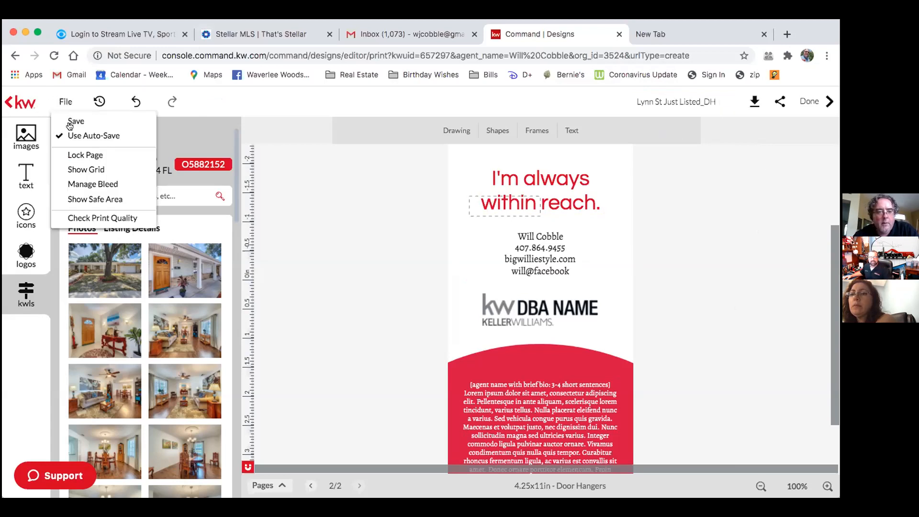
{"action": "left_click", "coordinate": [73, 122]}
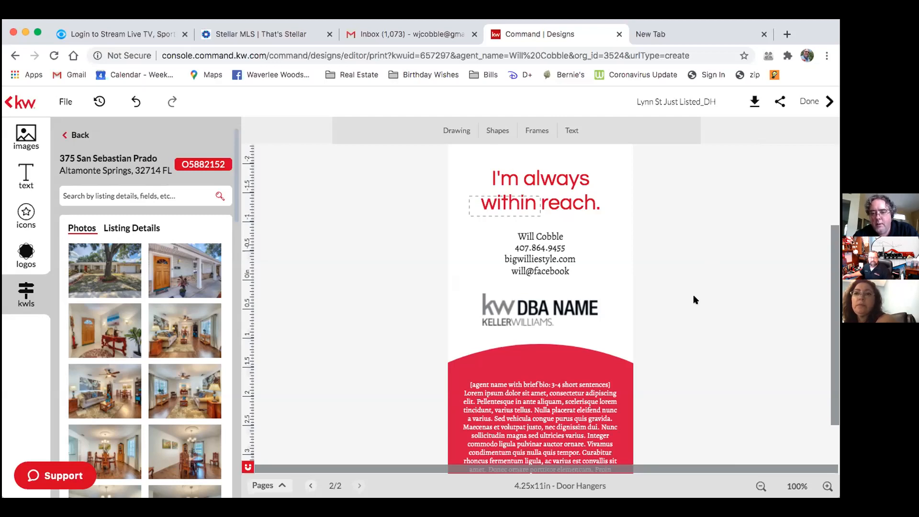
{"action": "scroll", "coordinate": [693, 304], "scroll_direction": "down", "scroll_amount": 2}
{"action": "scroll", "coordinate": [694, 308], "scroll_direction": "up", "scroll_amount": 3}
{"action": "scroll", "coordinate": [694, 305], "scroll_direction": "up", "scroll_amount": 2}
{"action": "scroll", "coordinate": [693, 306], "scroll_direction": "down", "scroll_amount": 4}
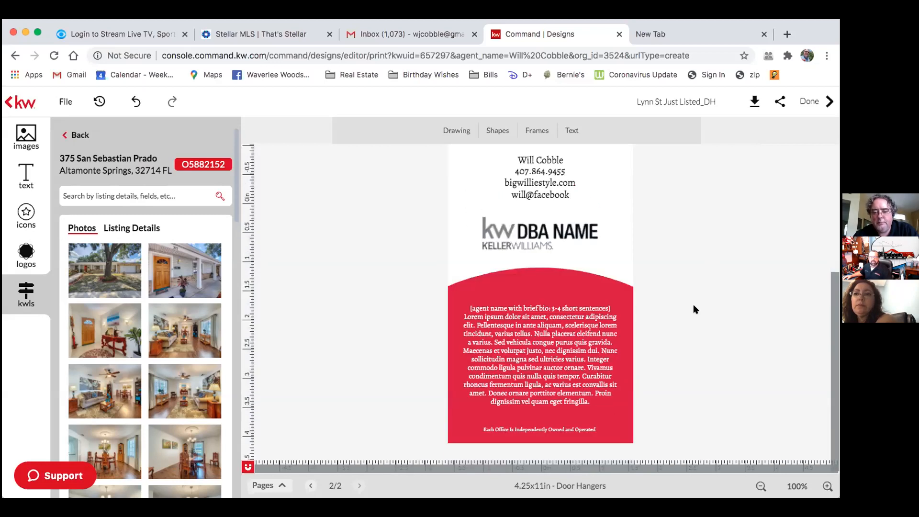
{"action": "scroll", "coordinate": [694, 308], "scroll_direction": "up", "scroll_amount": 4}
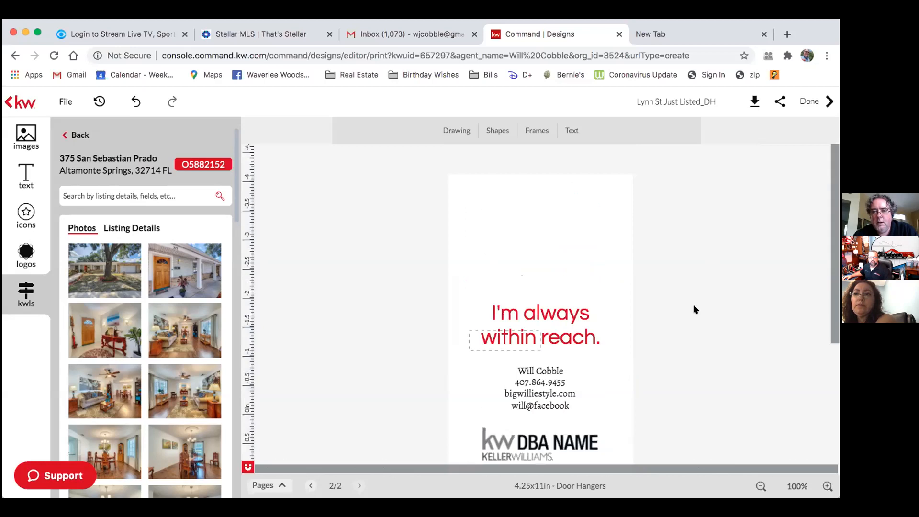
{"action": "scroll", "coordinate": [694, 306], "scroll_direction": "down", "scroll_amount": 2}
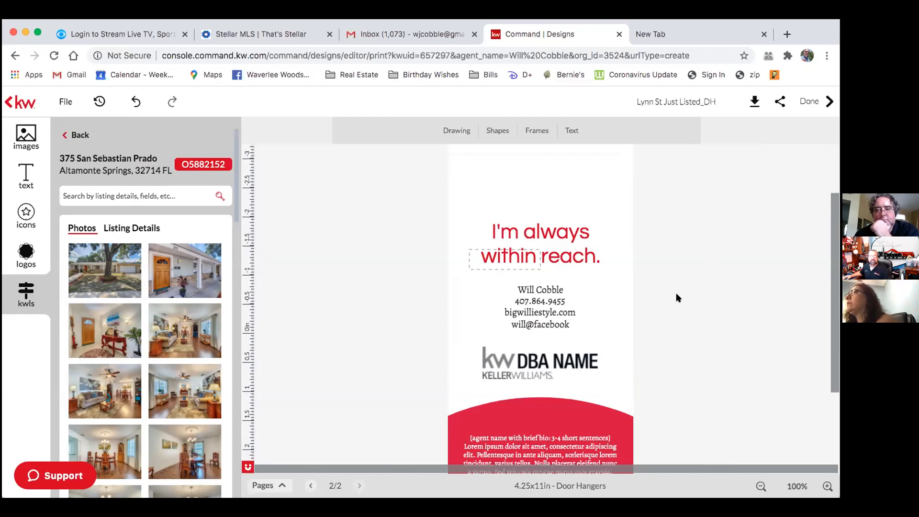
{"action": "scroll", "coordinate": [678, 298], "scroll_direction": "up", "scroll_amount": 2}
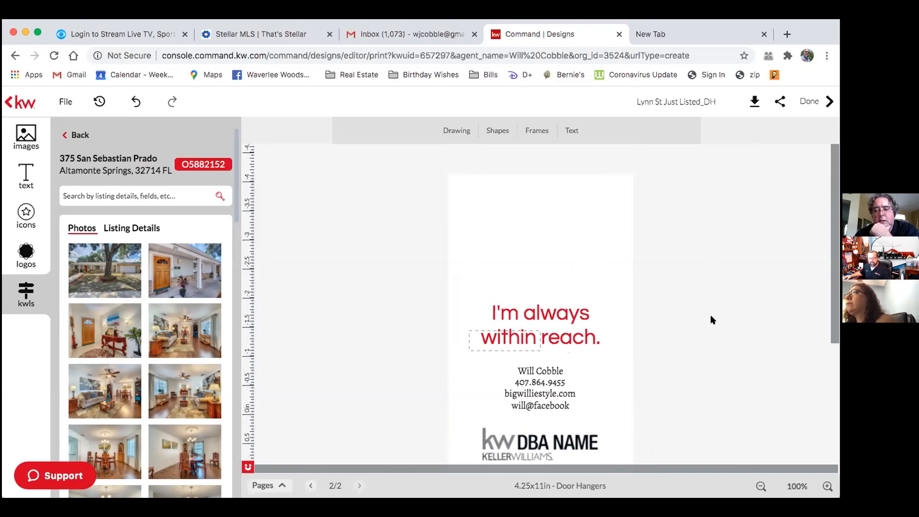
{"action": "scroll", "coordinate": [711, 320], "scroll_direction": "down", "scroll_amount": 5}
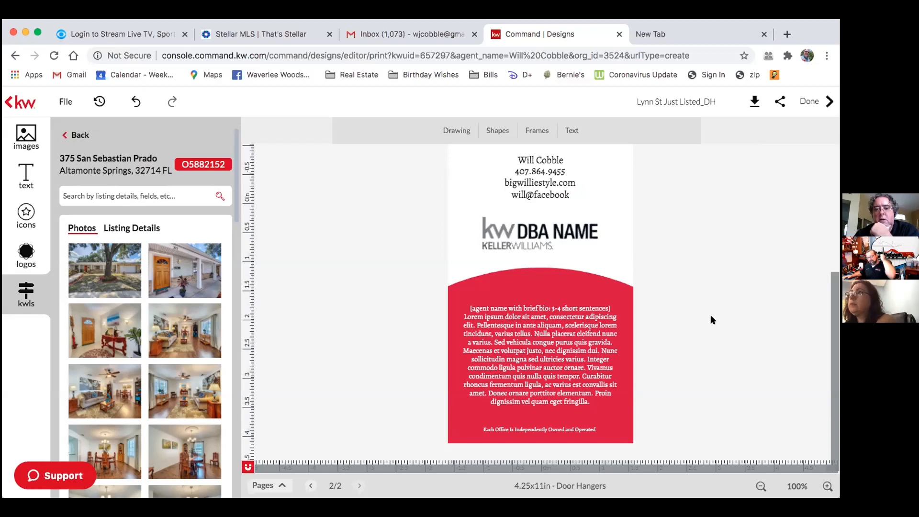
{"action": "scroll", "coordinate": [711, 319], "scroll_direction": "up", "scroll_amount": 4}
{"action": "scroll", "coordinate": [710, 314], "scroll_direction": "down", "scroll_amount": 1}
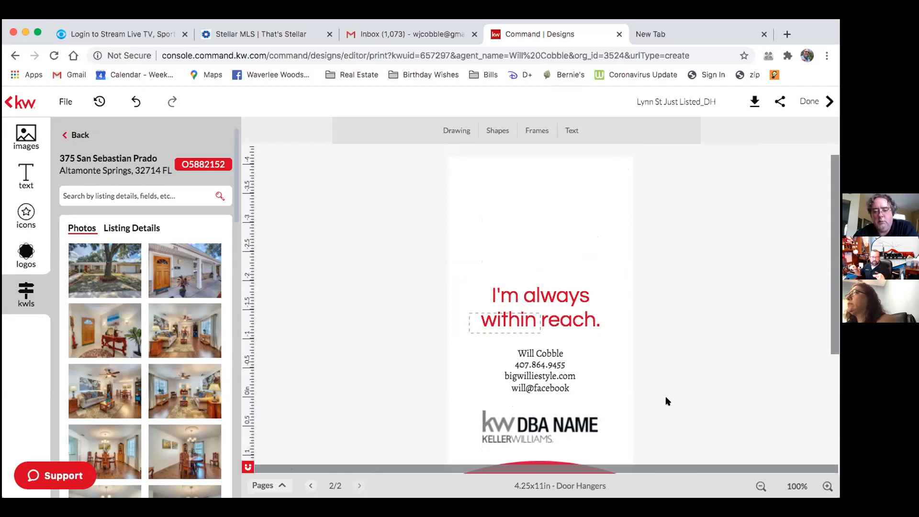
{"action": "scroll", "coordinate": [667, 401], "scroll_direction": "down", "scroll_amount": 5}
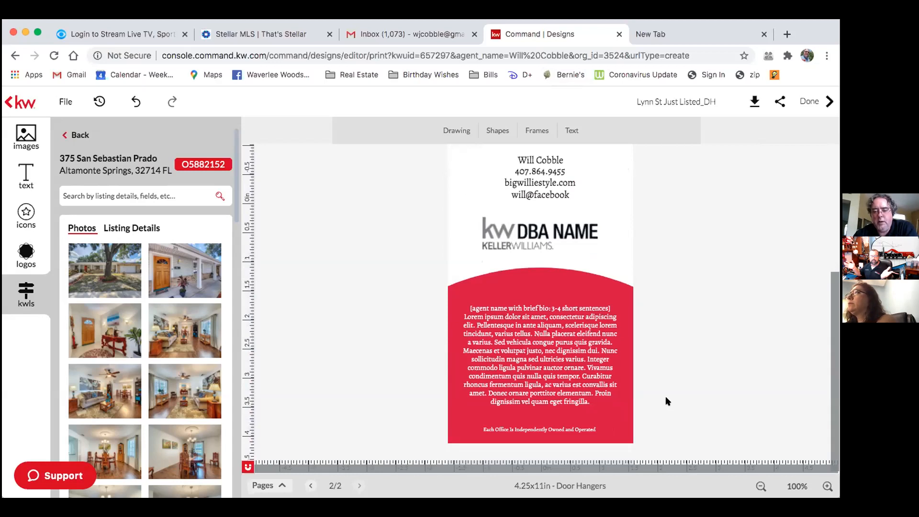
{"action": "scroll", "coordinate": [667, 401], "scroll_direction": "up", "scroll_amount": 5}
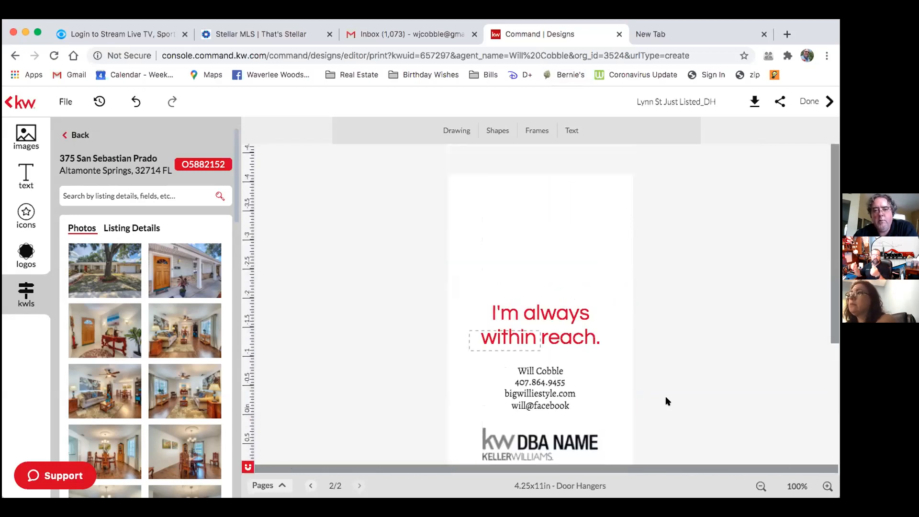
{"action": "scroll", "coordinate": [666, 400], "scroll_direction": "down", "scroll_amount": 5}
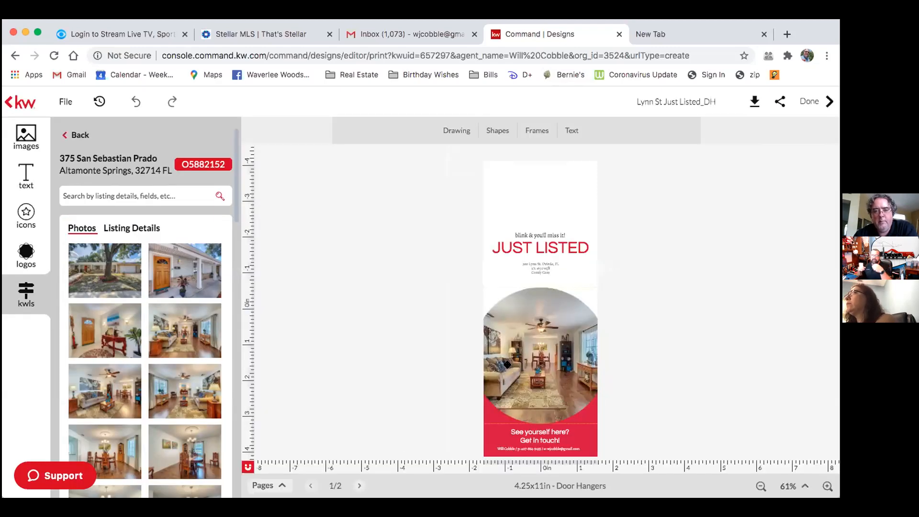
Save the door hanger again and show thumbnails of both its pages.
{"action": "left_click", "coordinate": [65, 102]}
{"action": "left_click", "coordinate": [79, 119]}
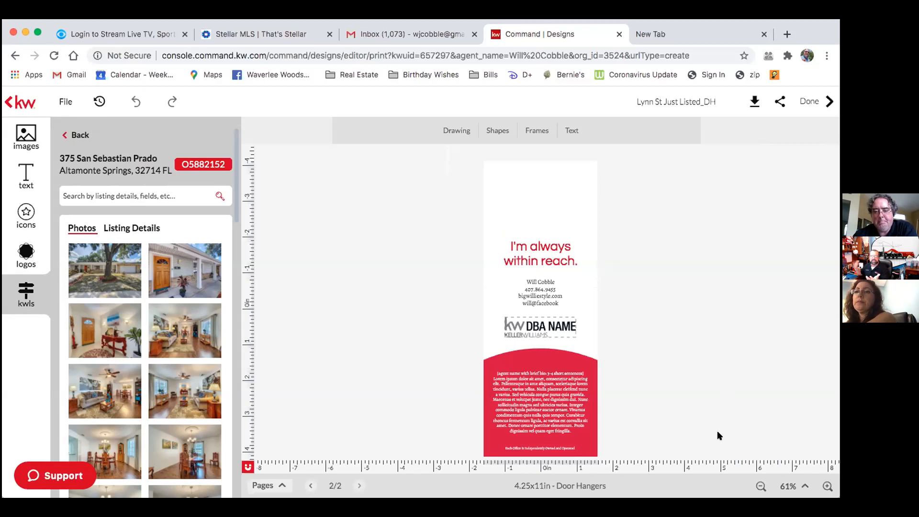
{"action": "left_click", "coordinate": [311, 485]}
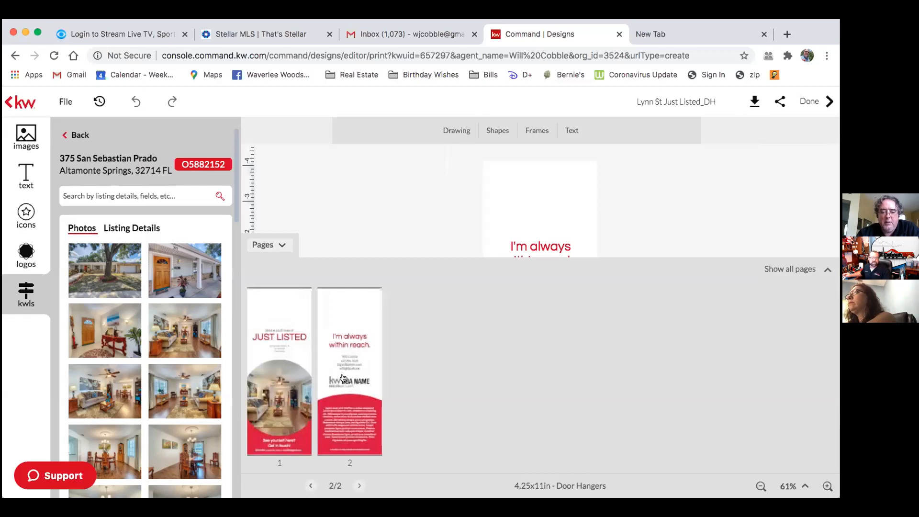
Switch to page 1, the JUST LISTED front, and collapse the Pages panel.
{"action": "left_click", "coordinate": [284, 372]}
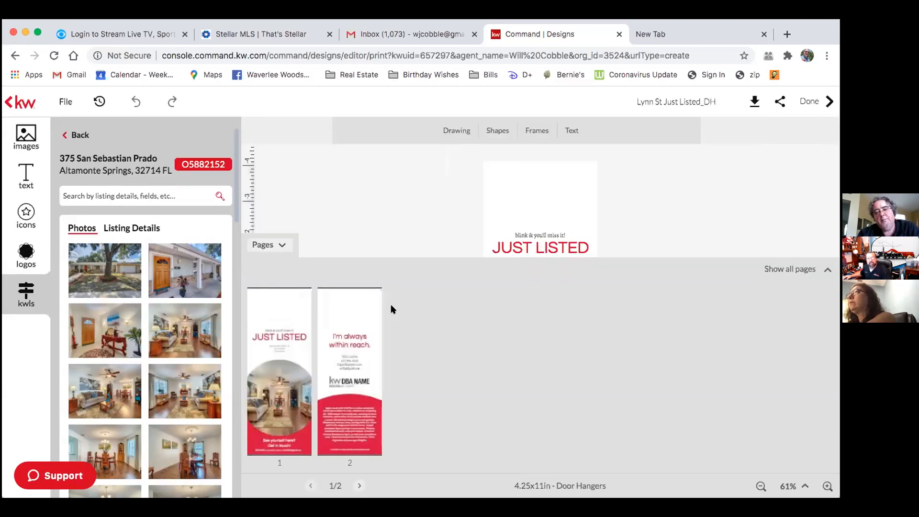
{"action": "left_click", "coordinate": [282, 245]}
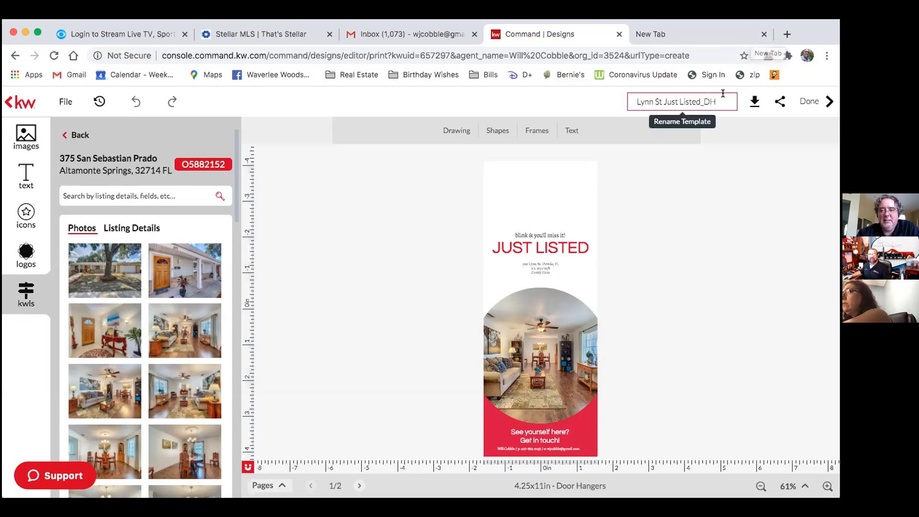
Exit the editor with Done, returning to the My Design Templates list.
{"action": "scroll", "coordinate": [153, 232], "scroll_direction": "down", "scroll_amount": 1}
{"action": "scroll", "coordinate": [139, 249], "scroll_direction": "up", "scroll_amount": 1}
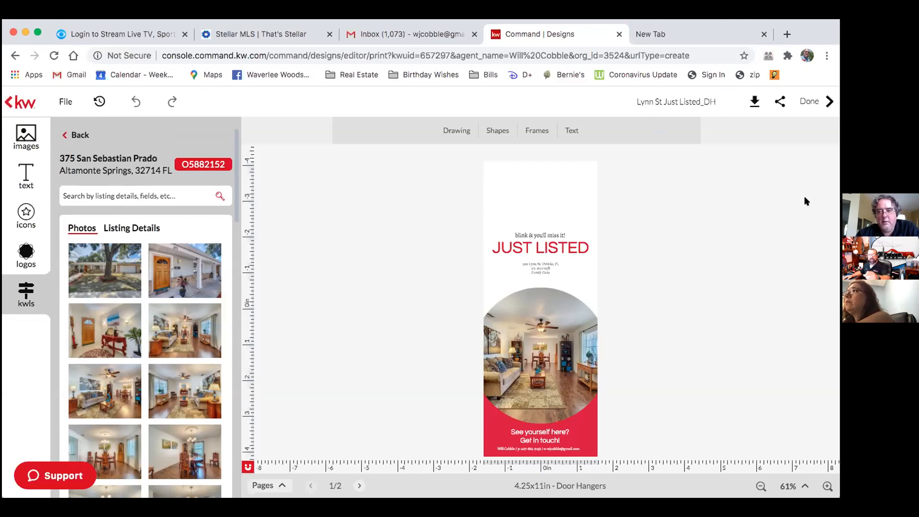
{"action": "left_click", "coordinate": [807, 100]}
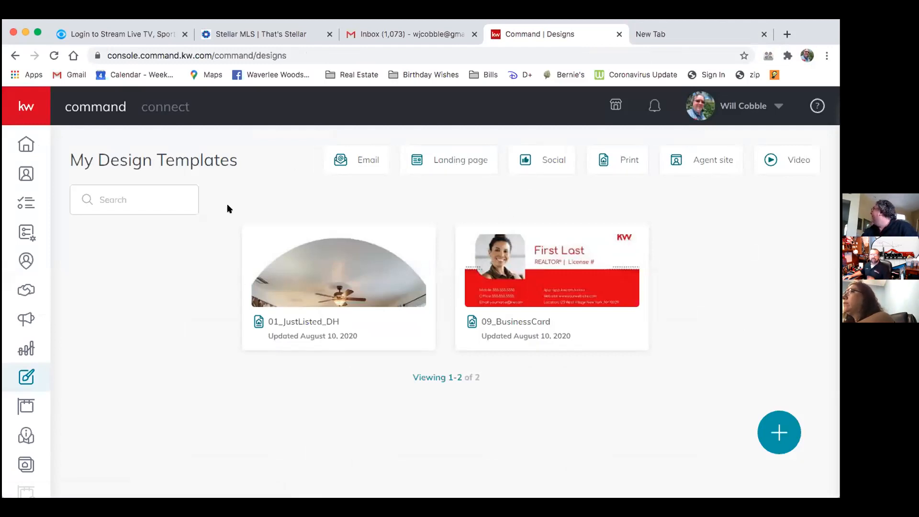
Duplicate the 09_BusinessCard template, then delete the copy and confirm.
{"action": "mouse_move", "coordinate": [343, 228]}
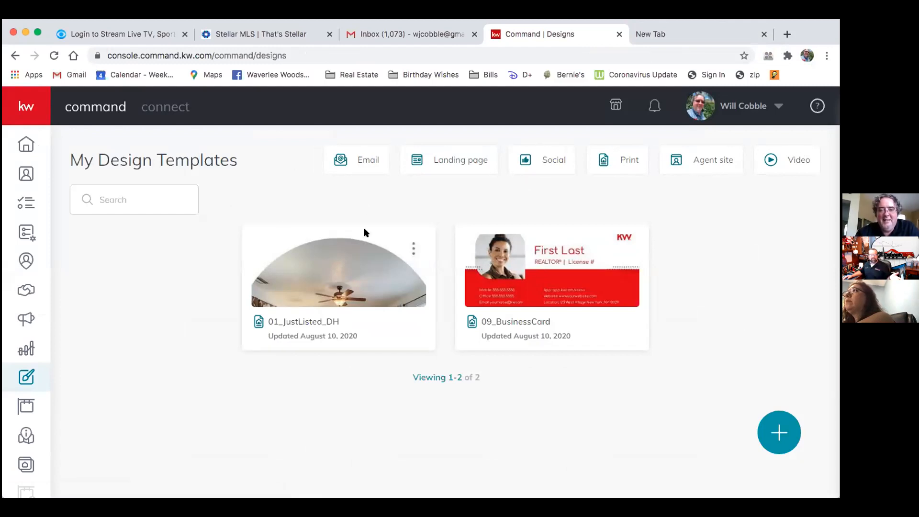
{"action": "mouse_move", "coordinate": [566, 292]}
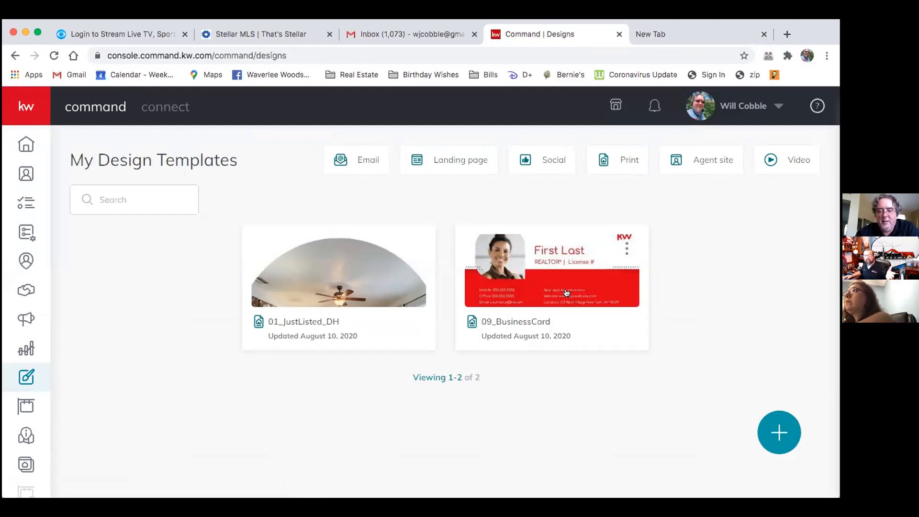
{"action": "left_click", "coordinate": [627, 247]}
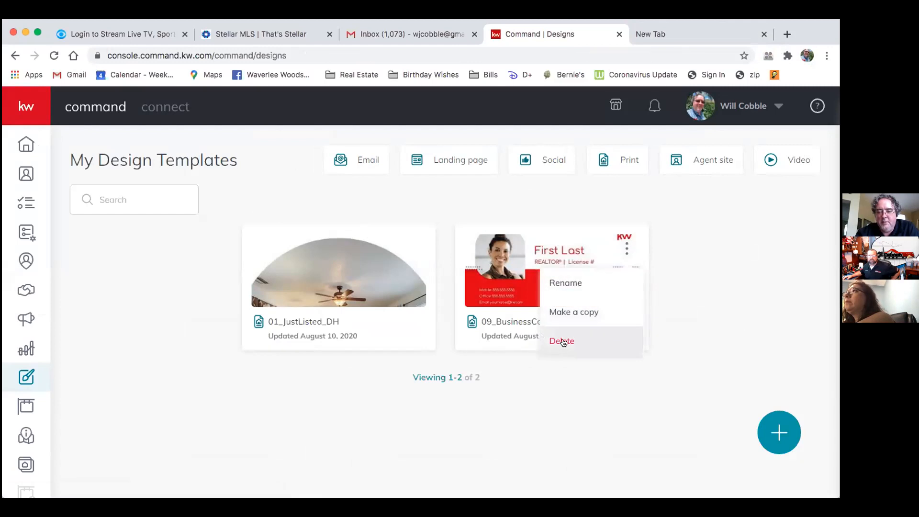
{"action": "left_click", "coordinate": [569, 312]}
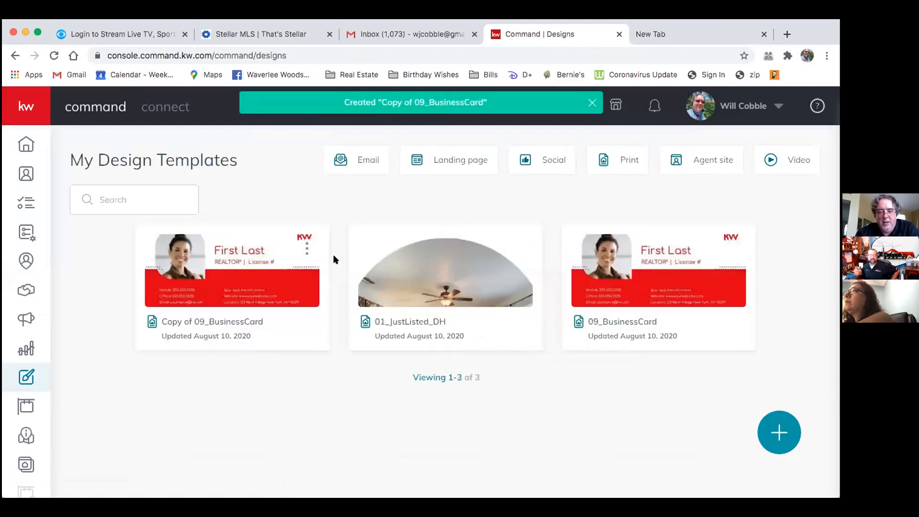
{"action": "left_click", "coordinate": [306, 248]}
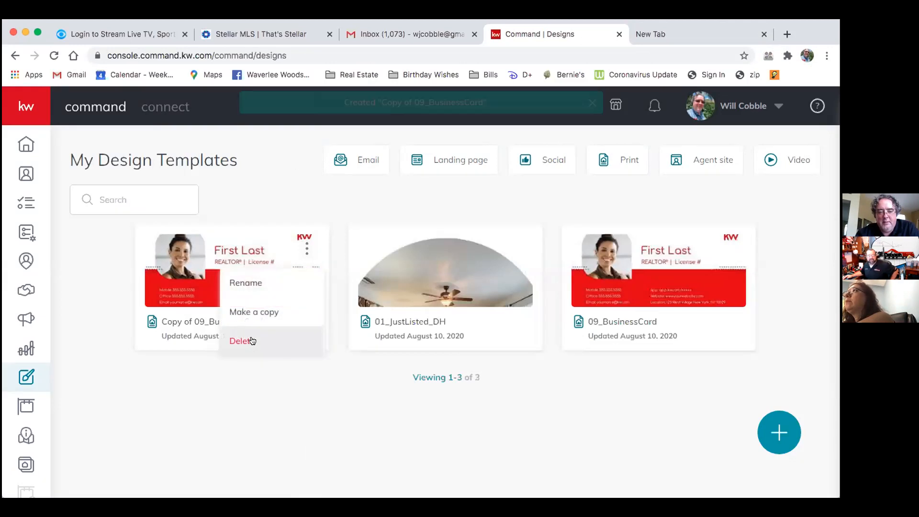
{"action": "left_click", "coordinate": [284, 335]}
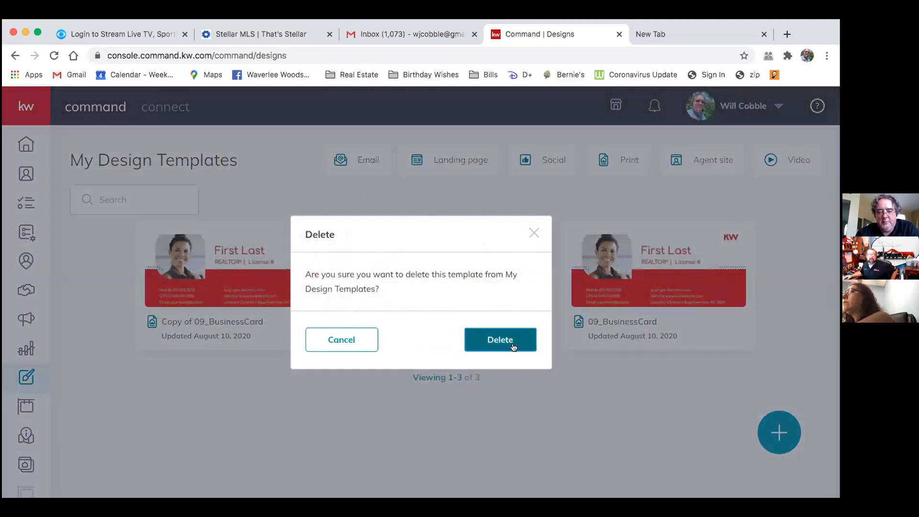
{"action": "left_click", "coordinate": [496, 339]}
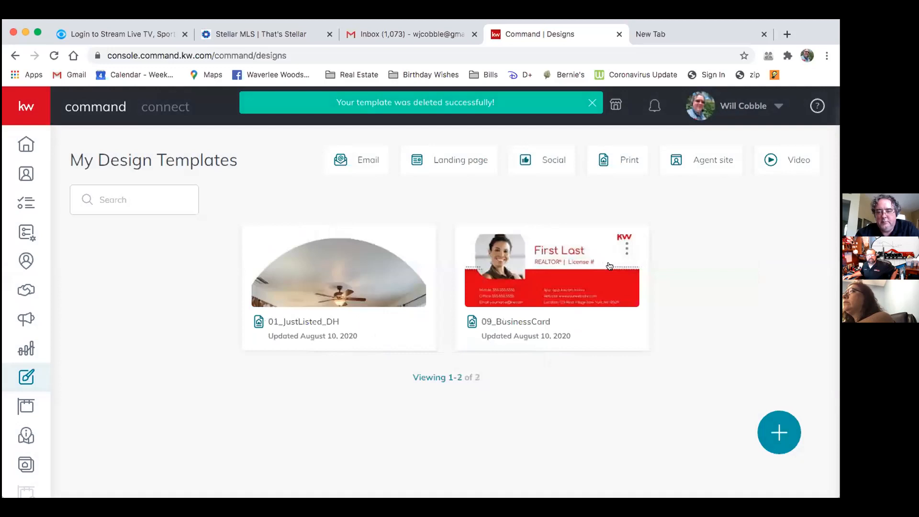
Delete the original 09_BusinessCard template and confirm the deletion.
{"action": "left_click", "coordinate": [626, 248]}
{"action": "left_click", "coordinate": [560, 341]}
{"action": "left_click", "coordinate": [520, 378]}
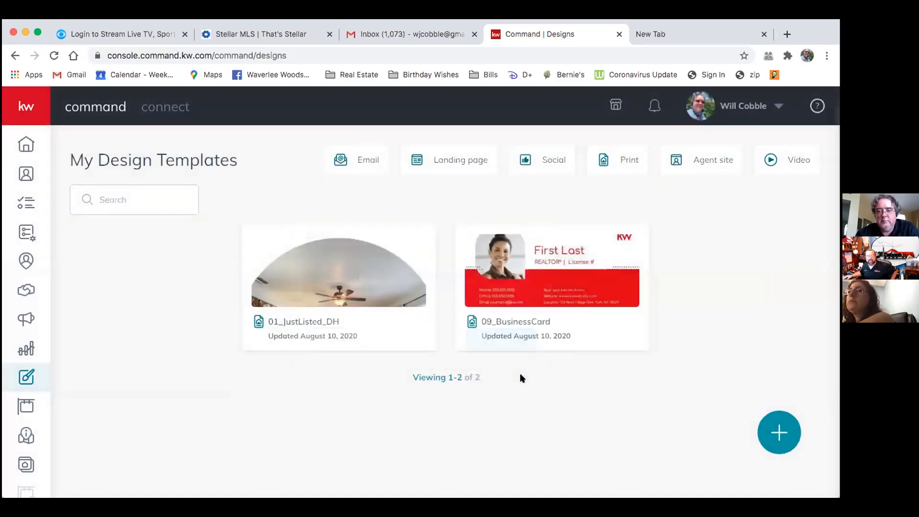